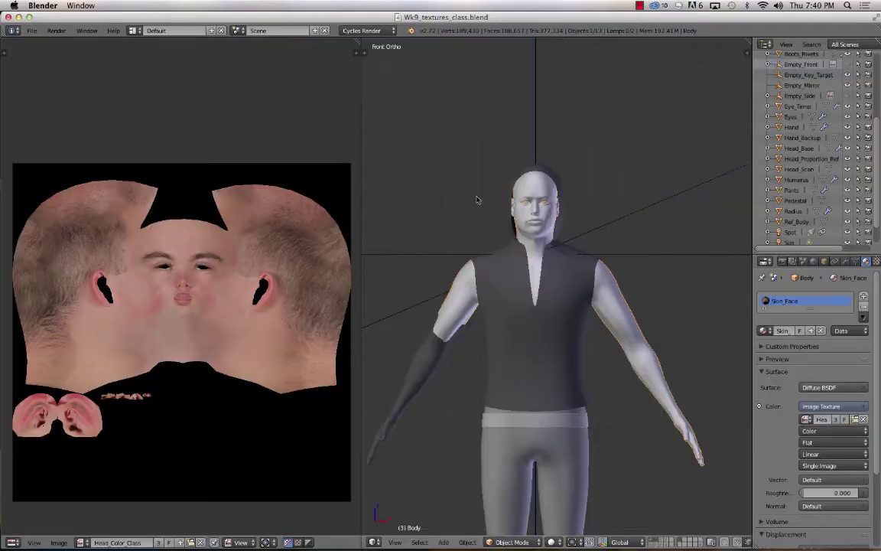
Step: Switch the 3D view to Rendered Cycles shading and zoom in close on the character's face
key(shift+z)
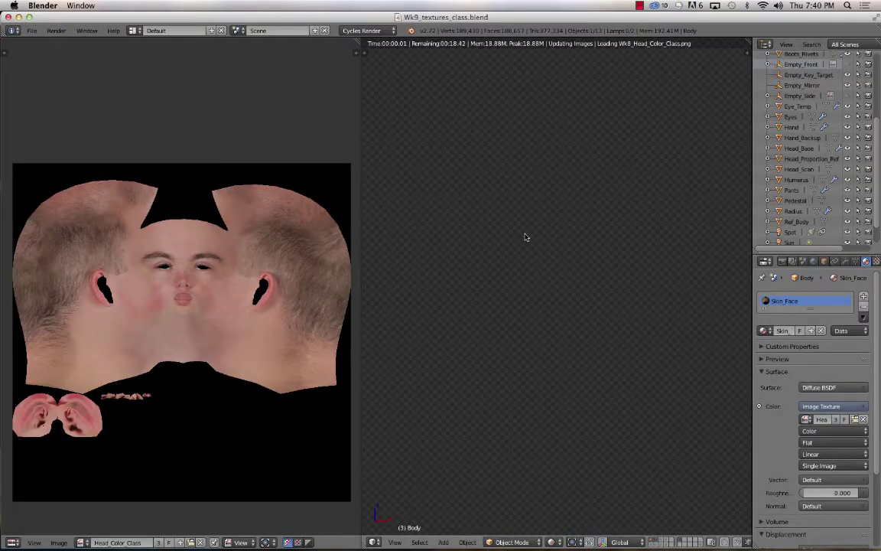
scroll(525, 235, up, 5)
scroll(525, 236, down, 4)
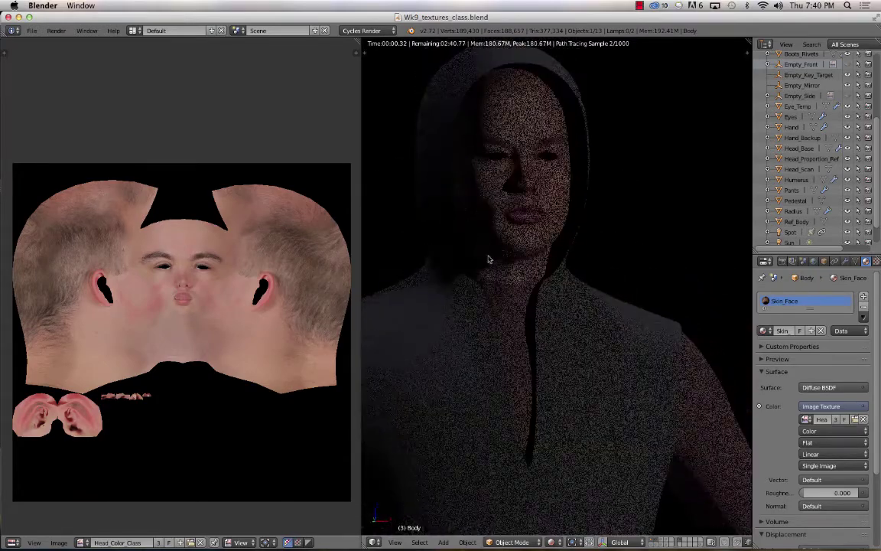
scroll(183, 252, up, 6)
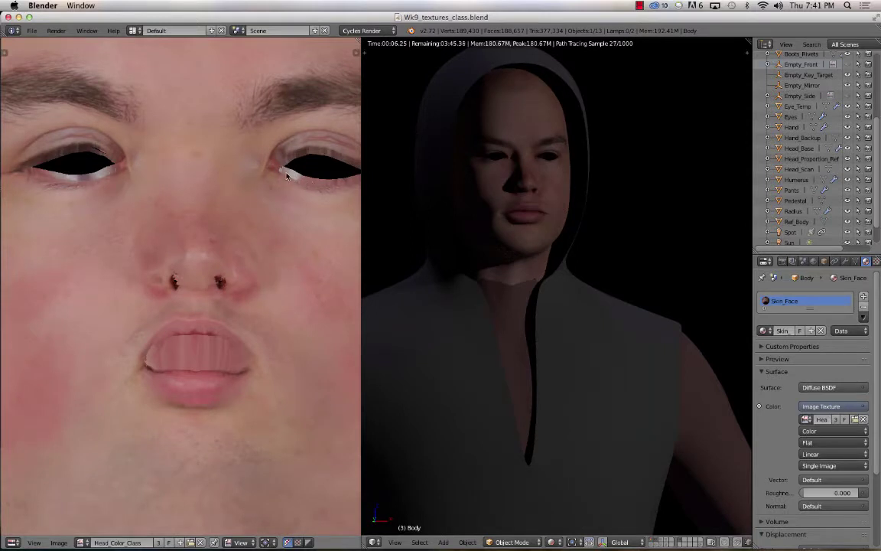
scroll(297, 204, down, 3)
scroll(185, 260, up, 2)
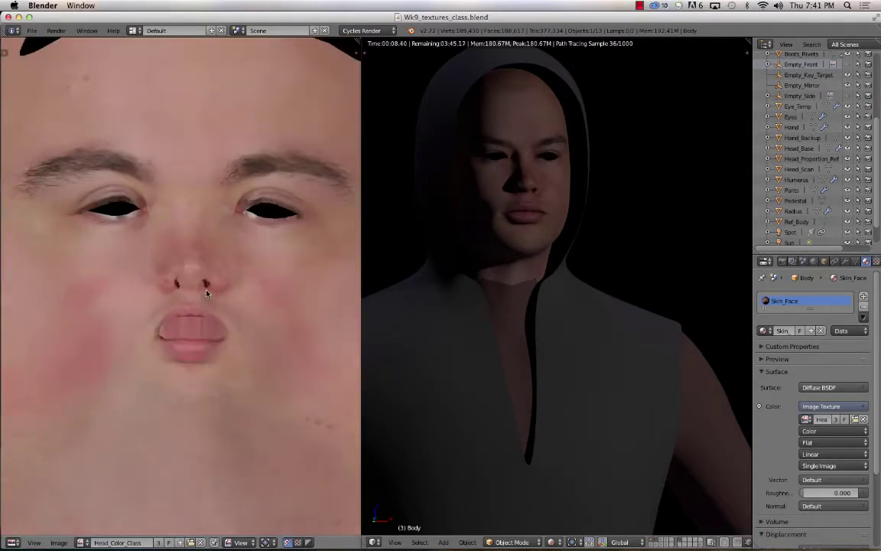
scroll(239, 291, down, 2)
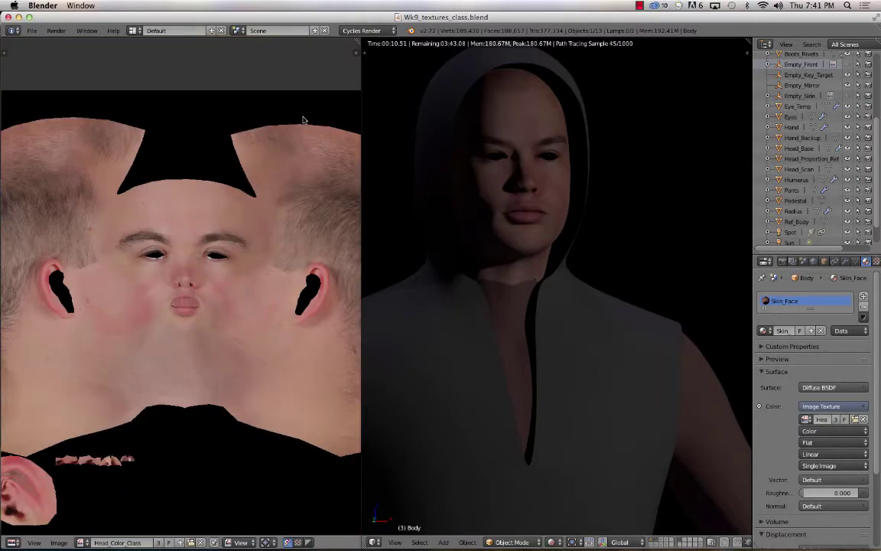
scroll(501, 199, down, 2)
scroll(505, 198, up, 6)
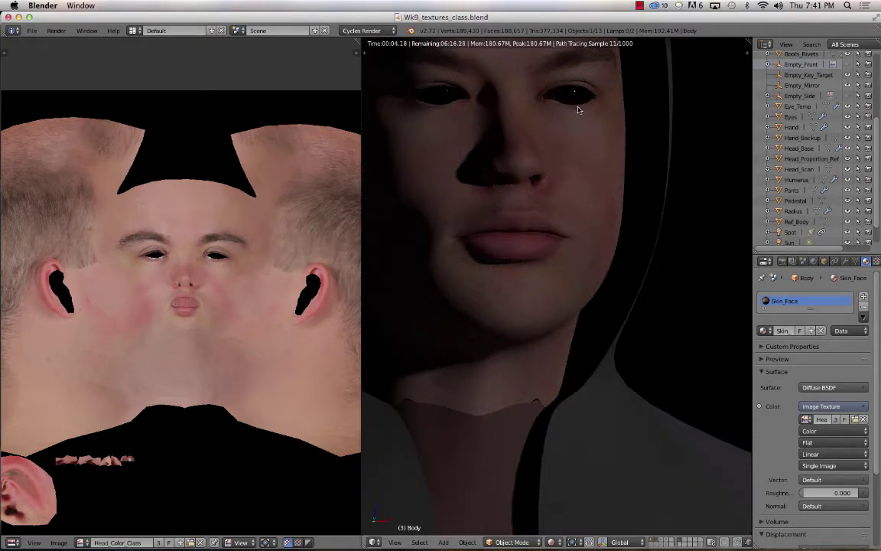
scroll(585, 134, down, 2)
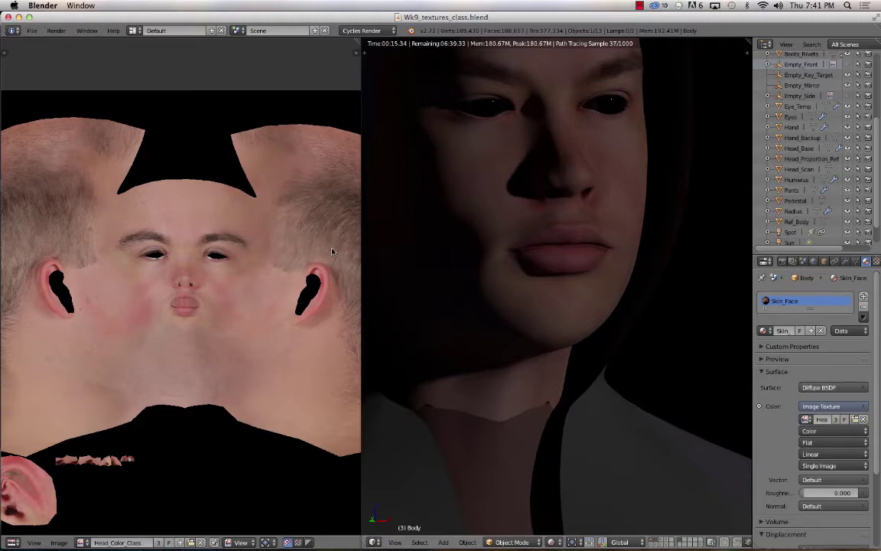
Step: Join the UV/Image Editor into the 3D view and return to solid shading facing the head
drag(365, 541, 289, 490)
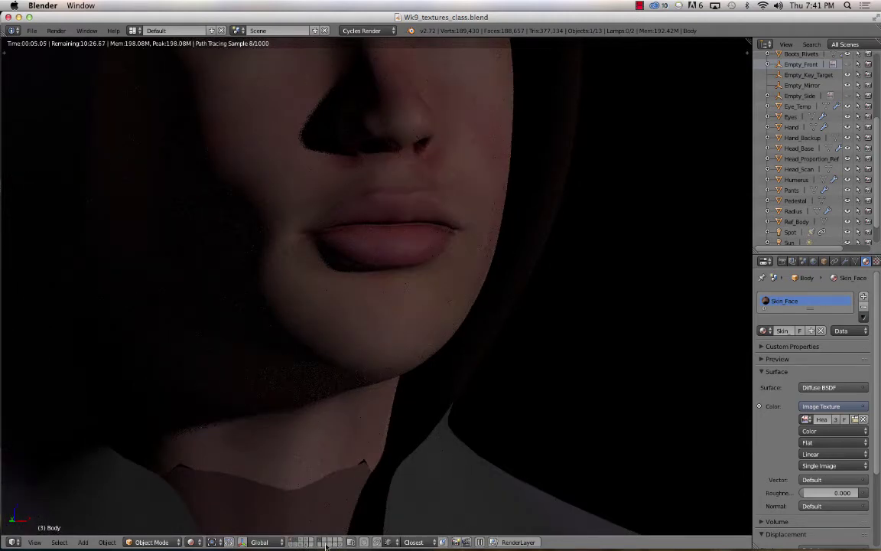
scroll(337, 353, down, 3)
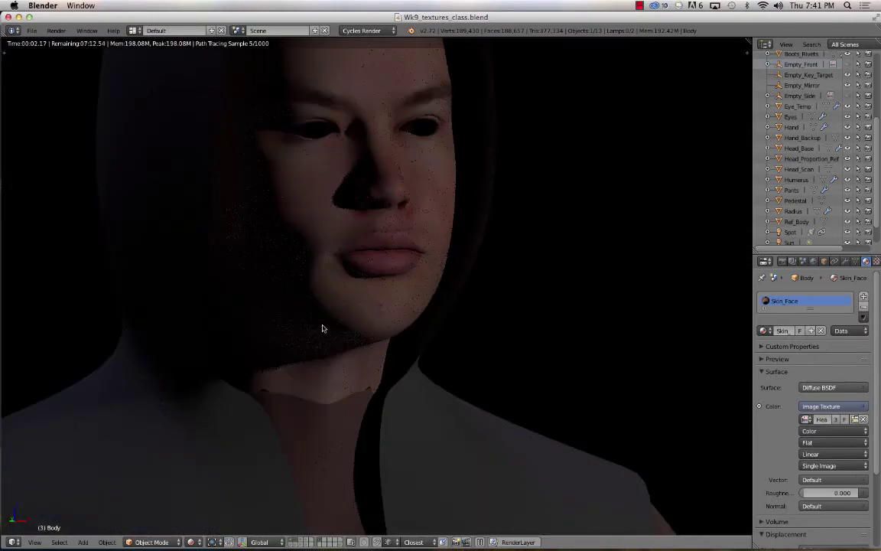
middle_drag(318, 276, 364, 300)
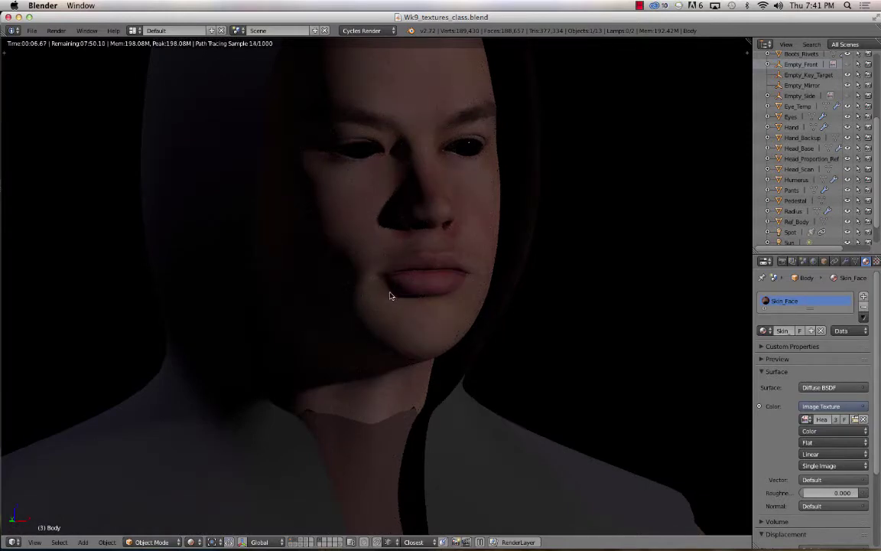
key(shift+z)
middle_drag(440, 332, 424, 328)
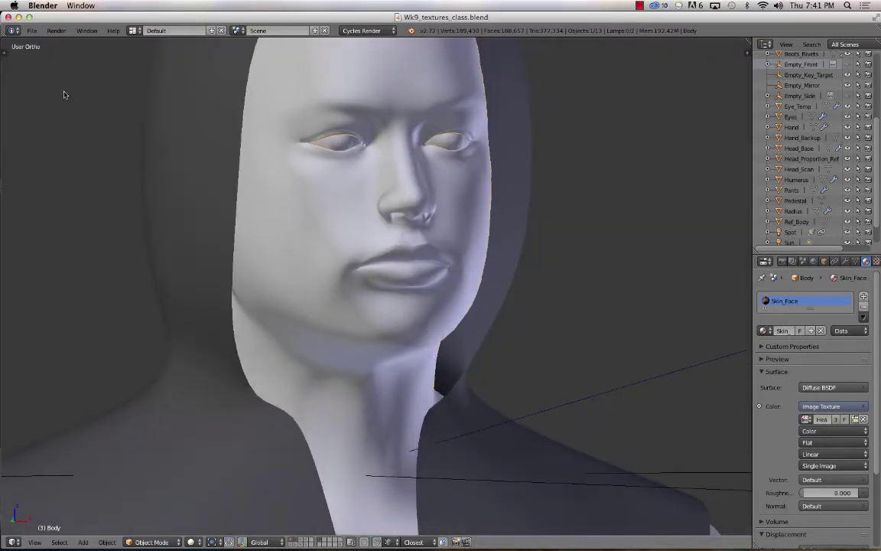
key(t)
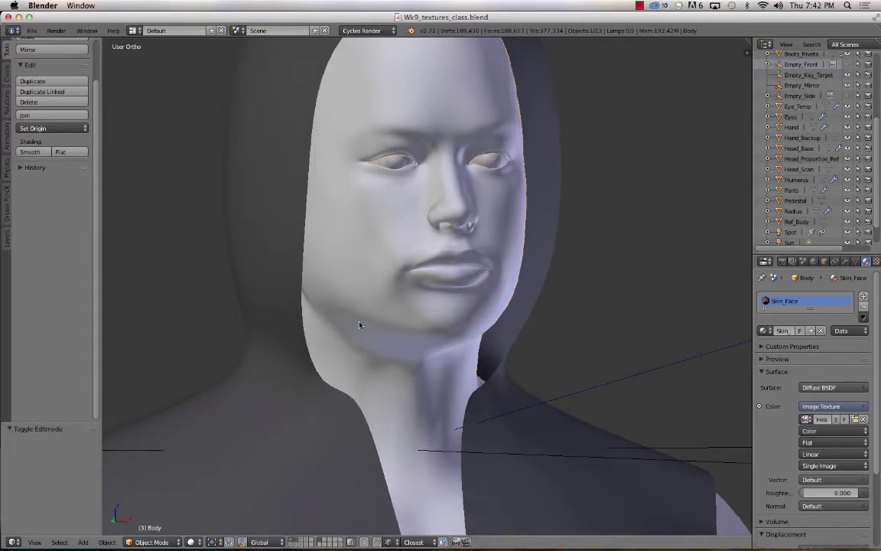
key(ctrl+alt+u)
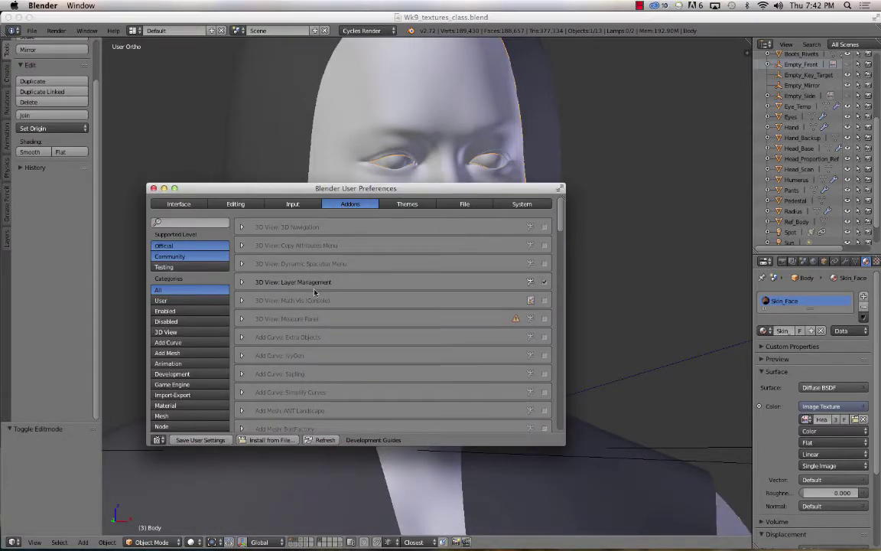
click(189, 332)
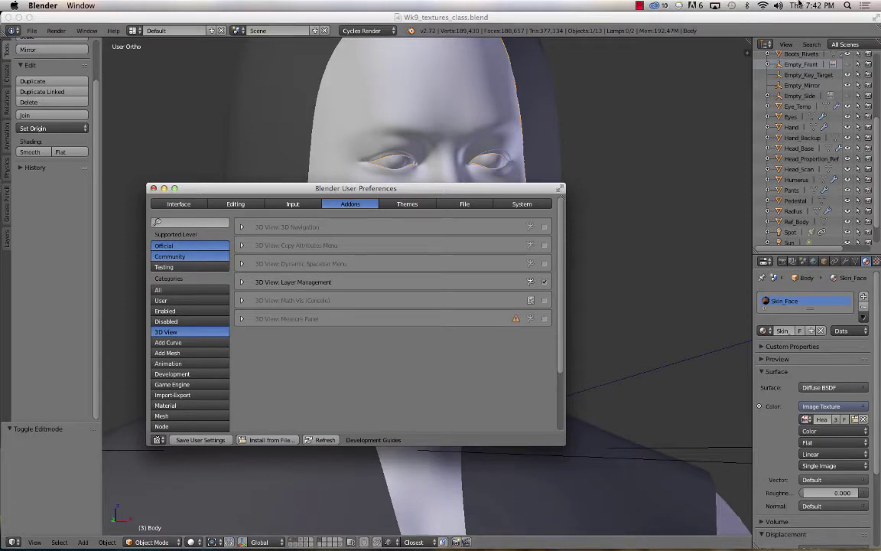
click(799, 4)
click(526, 126)
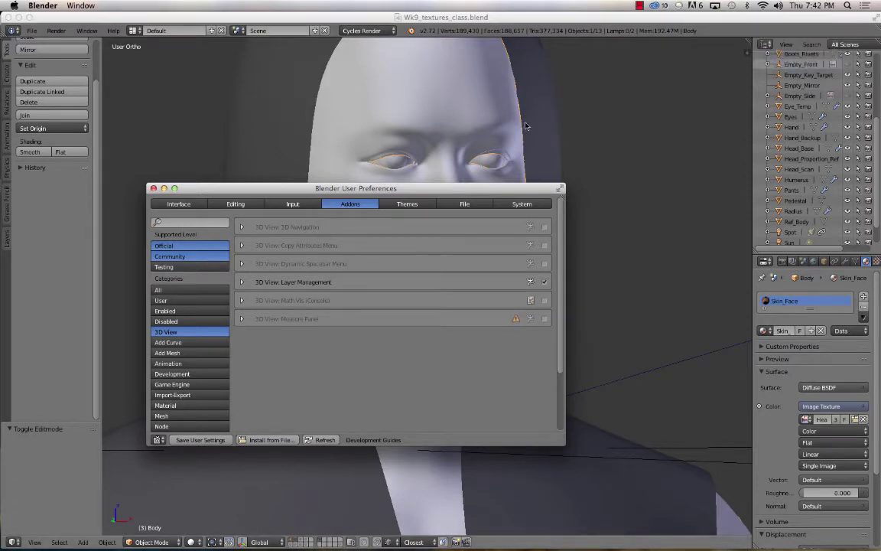
click(153, 187)
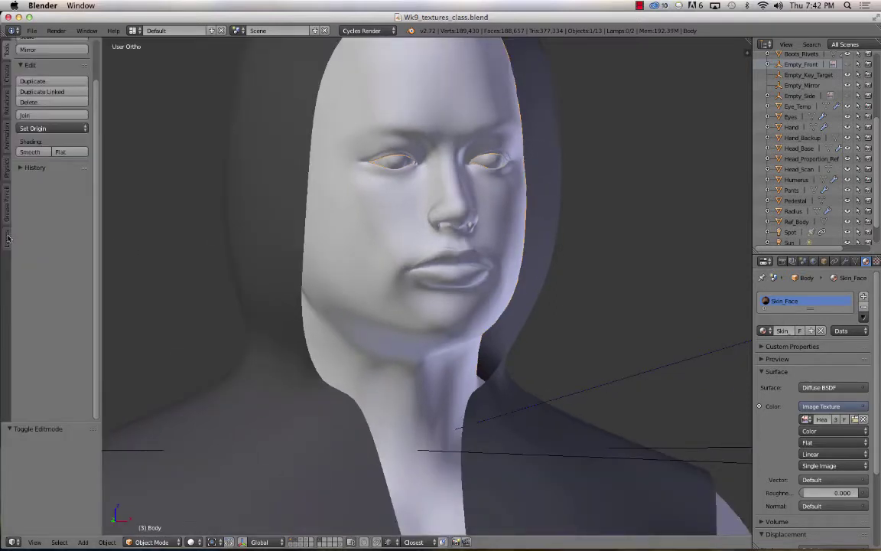
Step: Open the Layers tab and widen the Layer Management panel so layer names read fully
click(7, 238)
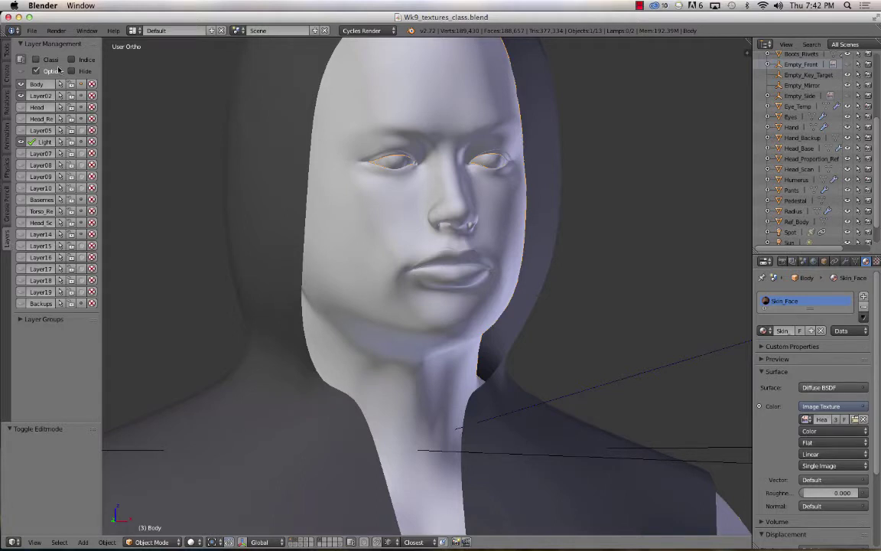
drag(101, 178, 143, 166)
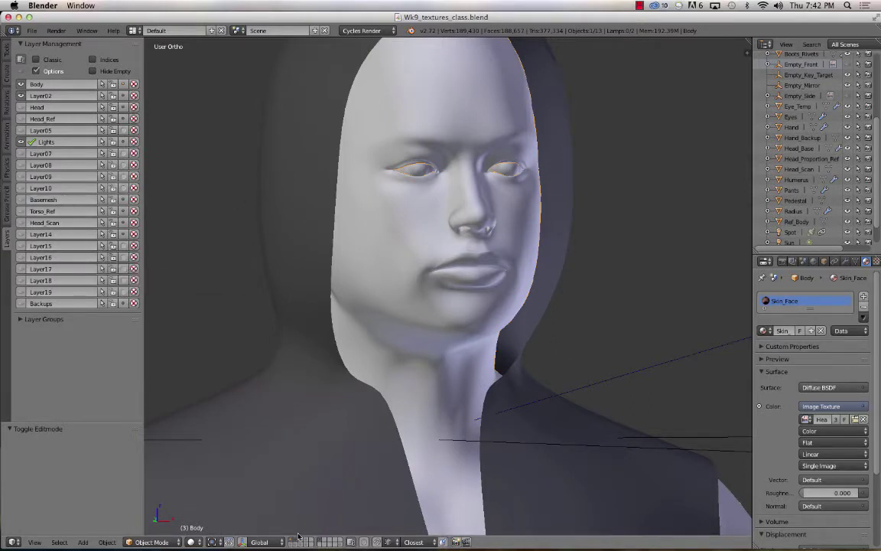
Step: Rename the second layer from Layer02 to Clothes
double_click(58, 85)
key(2)
scroll(368, 413, down, 6)
scroll(366, 415, up, 4)
double_click(41, 96)
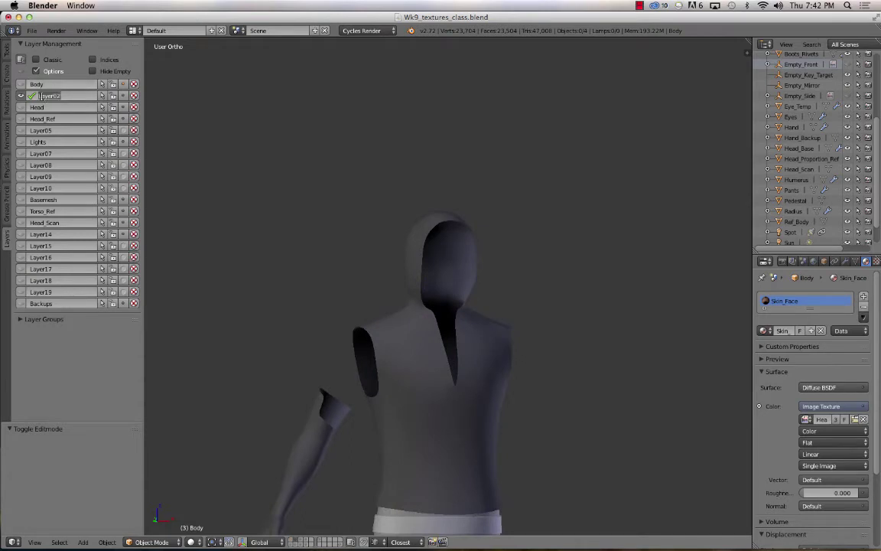
key(BackSpace)
text(Clothes)
key(Return)
Step: Show only the Head layer and select the Head_Proportion_Ref cage at a 3D angle
click(302, 539)
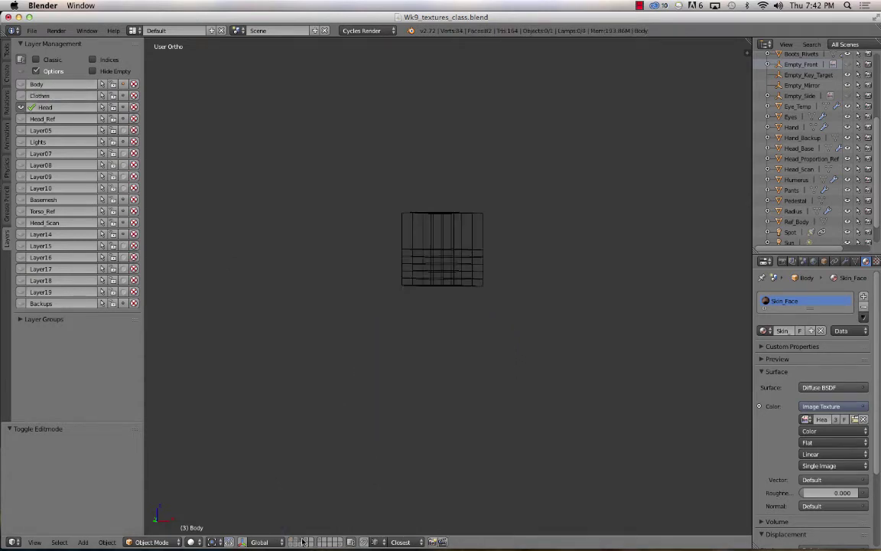
scroll(428, 306, up, 1)
scroll(429, 305, down, 4)
scroll(428, 308, up, 5)
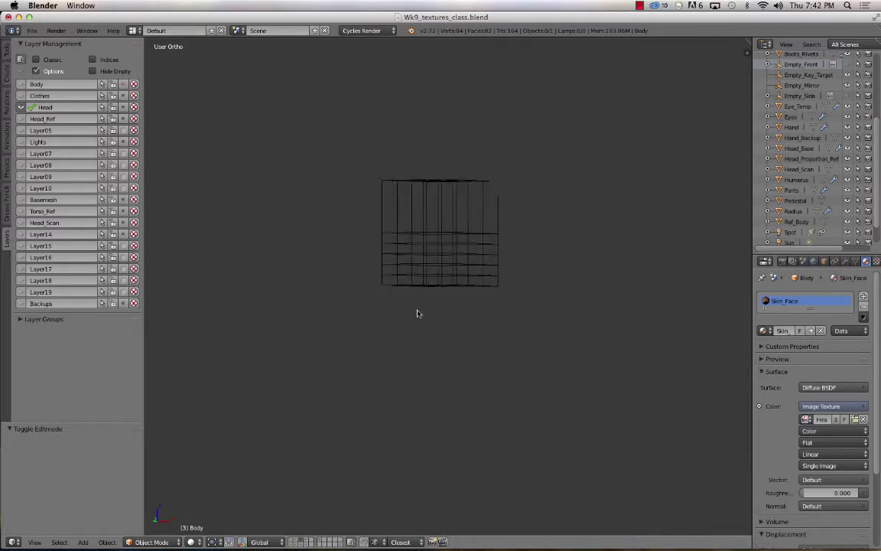
shift+middle_drag(417, 313, 456, 289)
right_click(492, 176)
middle_drag(492, 177, 467, 242)
Step: Move the Head_Proportion_Ref cage onto the Torso_Ref layer
key(m)
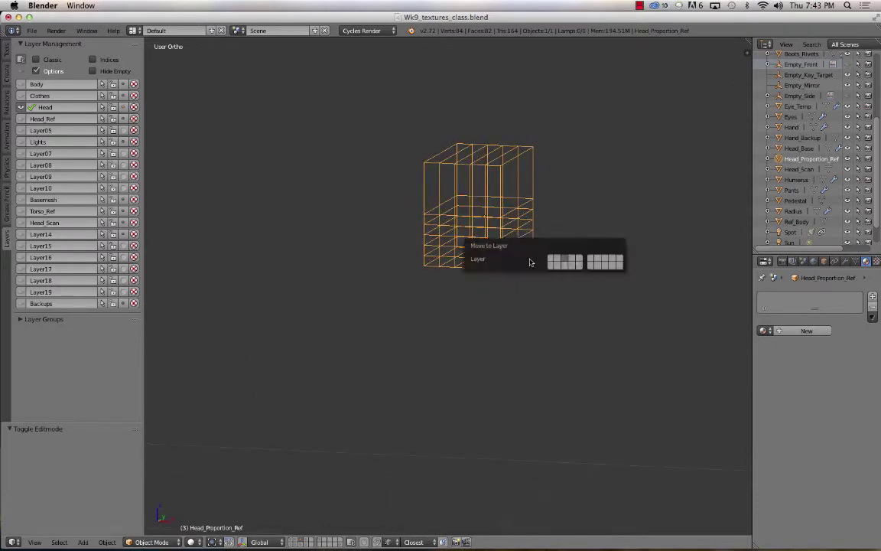
click(567, 265)
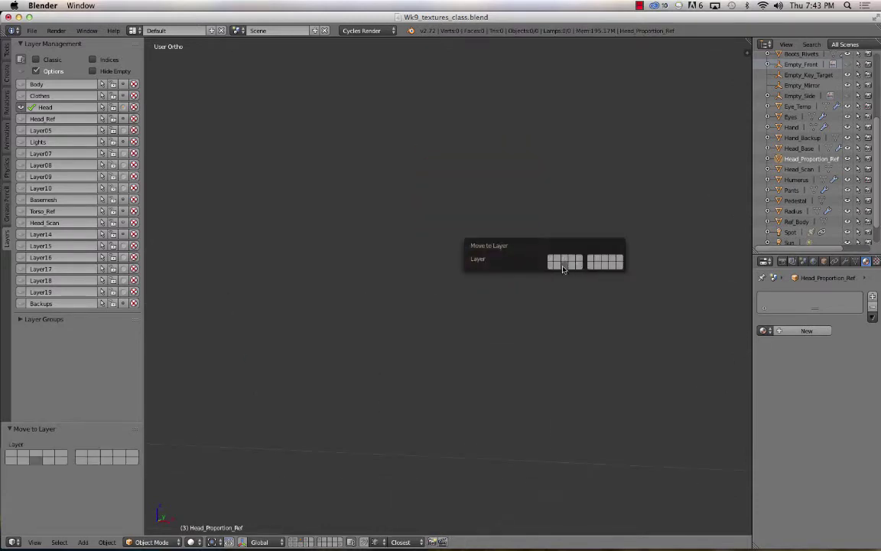
click(299, 544)
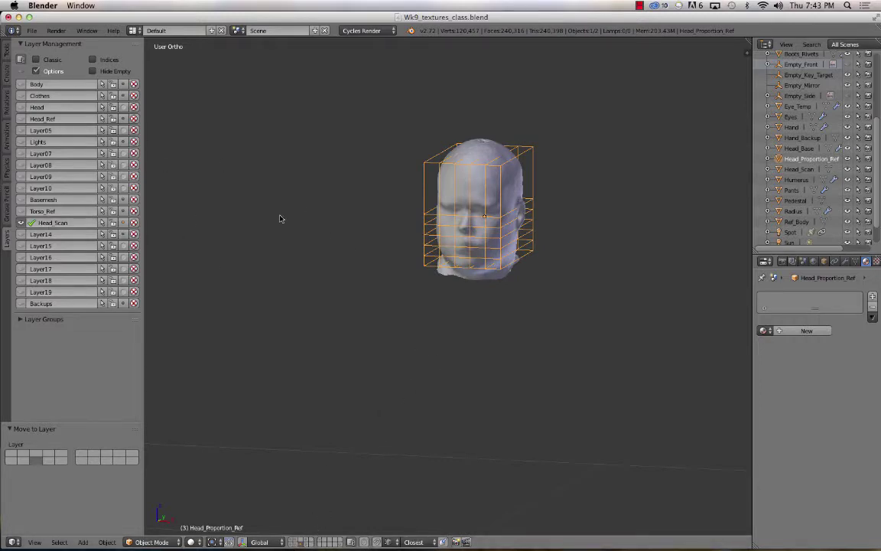
click(295, 545)
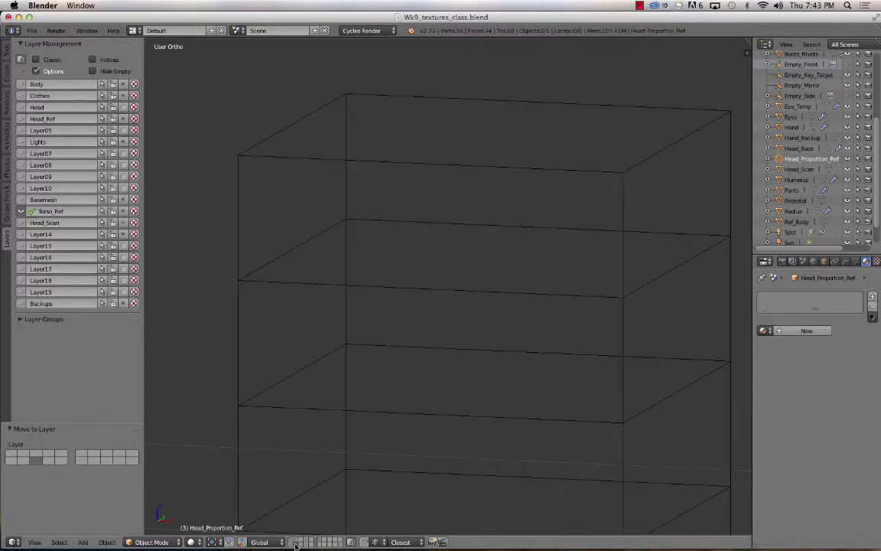
click(303, 544)
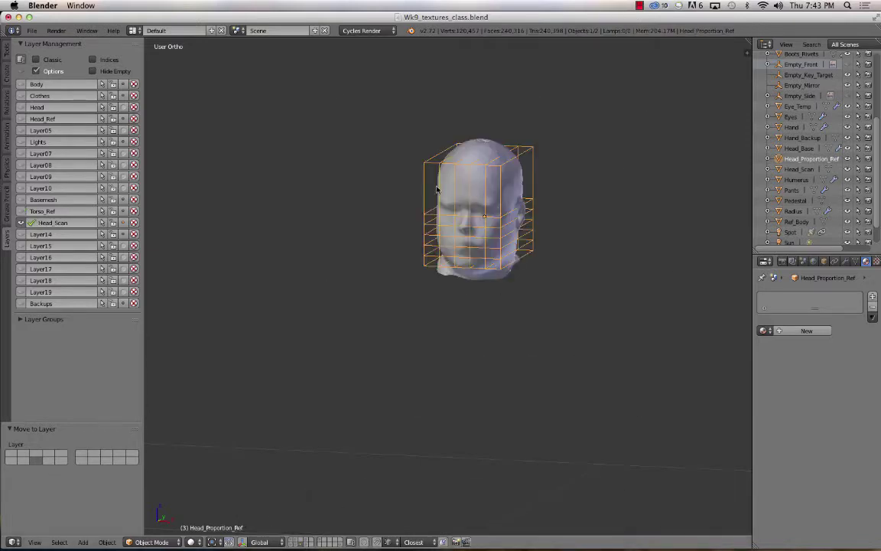
key(a)
key(a)
key(m)
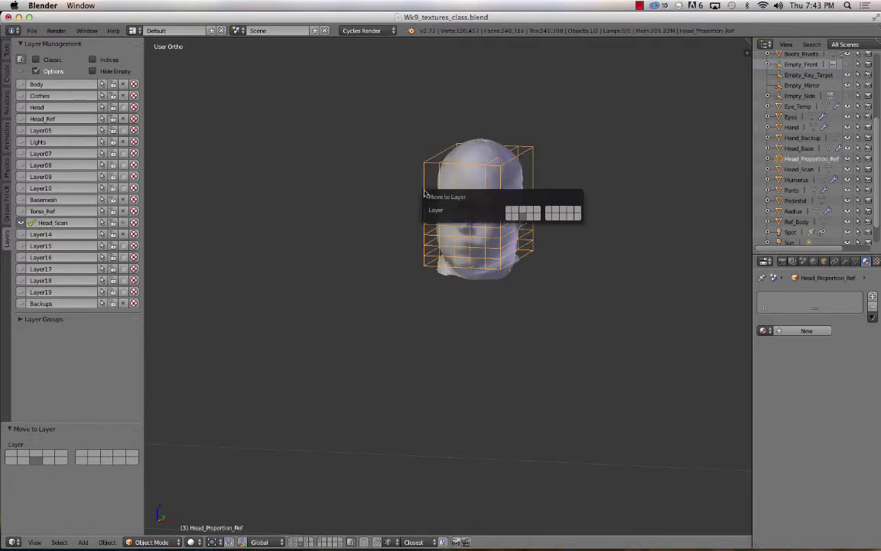
click(516, 219)
Step: Show the Torso_Ref layer and rename it Ref
mouse_move(298, 528)
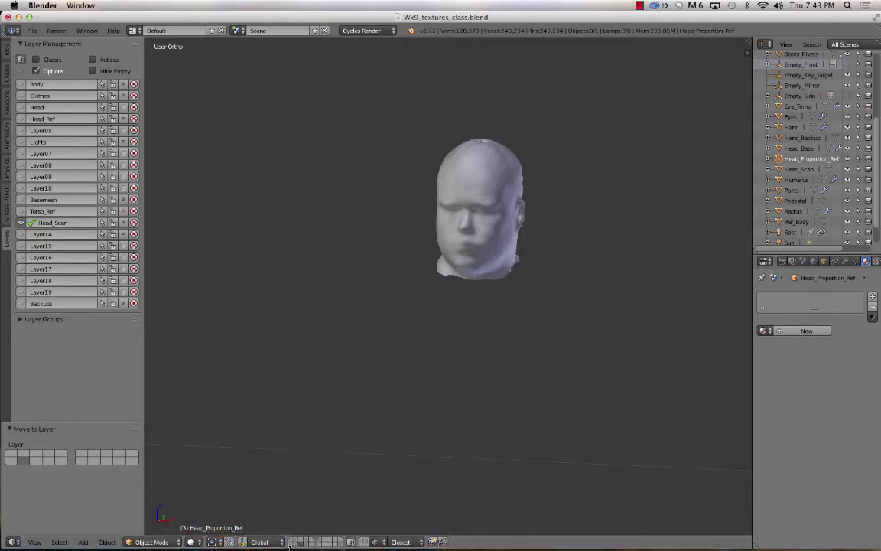
key(alt+2)
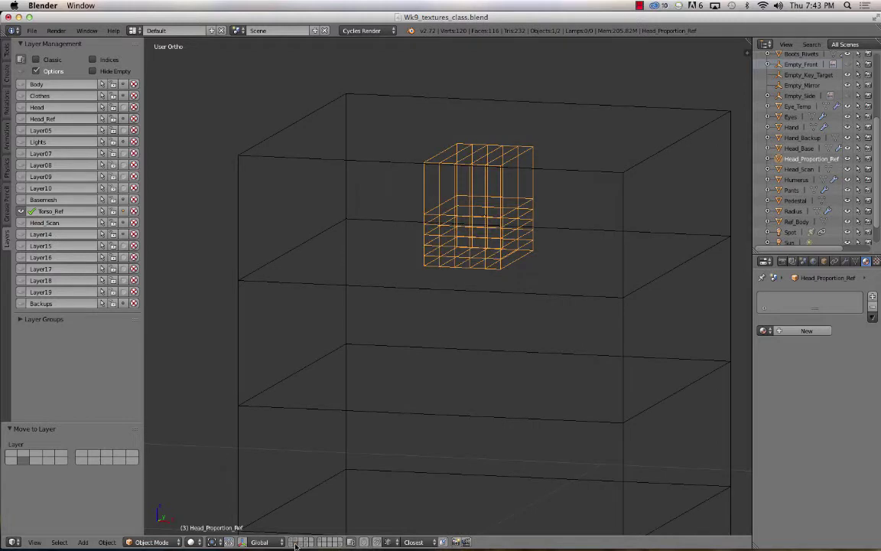
double_click(51, 211)
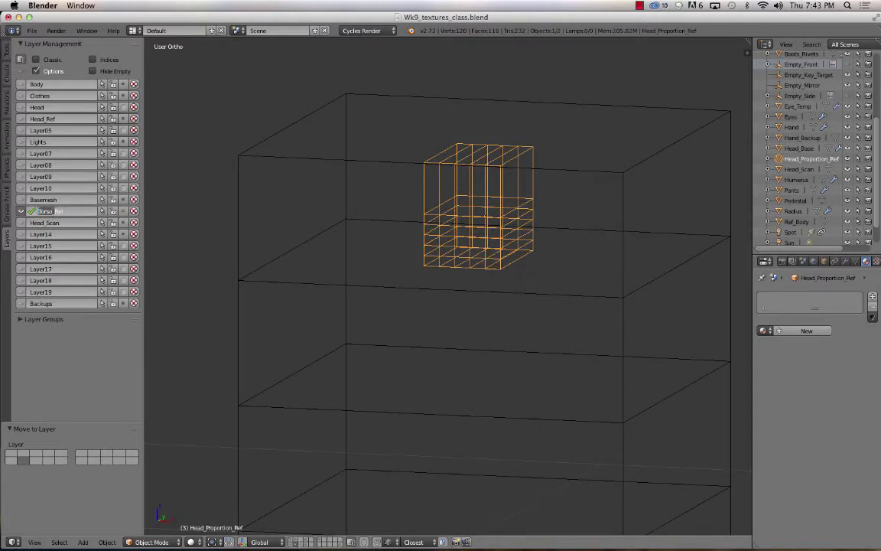
text(Tor)
key(Return)
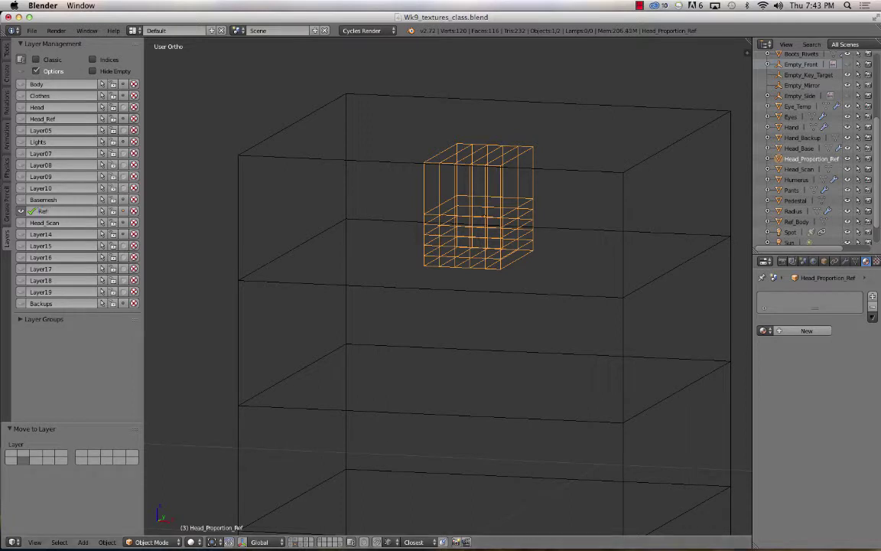
Step: Select the eye spheres on the Lights layer and move them to another layer
shift+click(22, 199)
shift+click(21, 212)
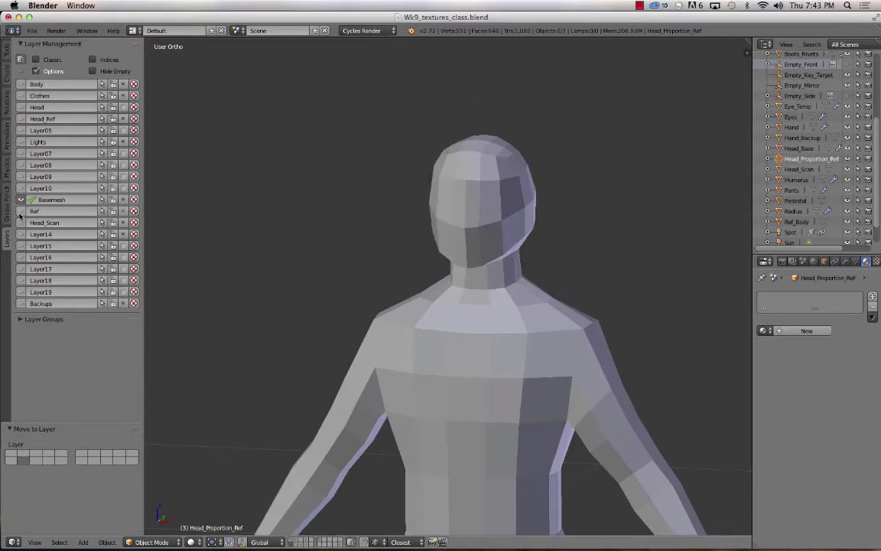
click(322, 541)
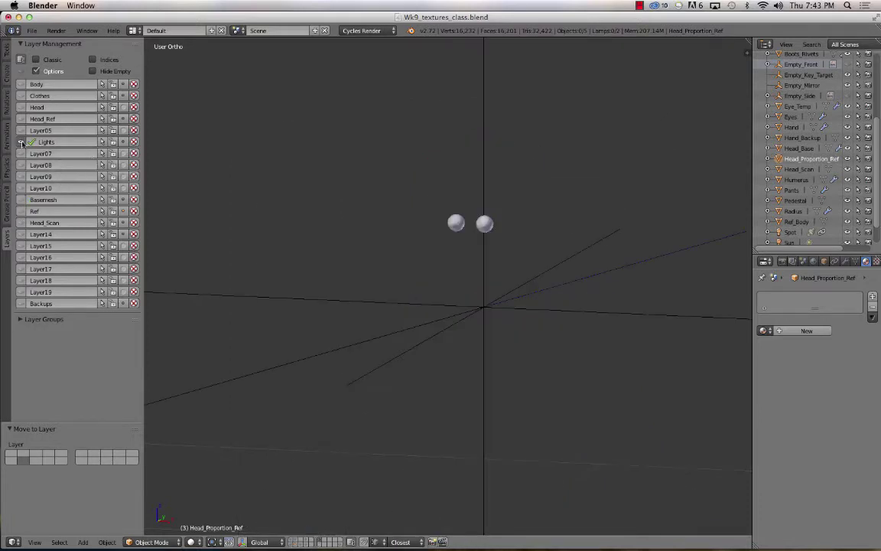
right_click(463, 226)
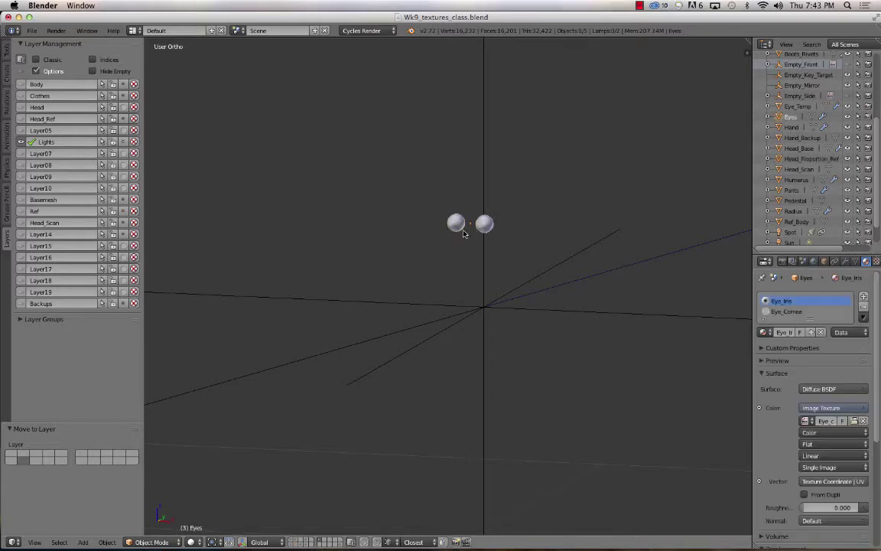
scroll(464, 234, up, 2)
key(m)
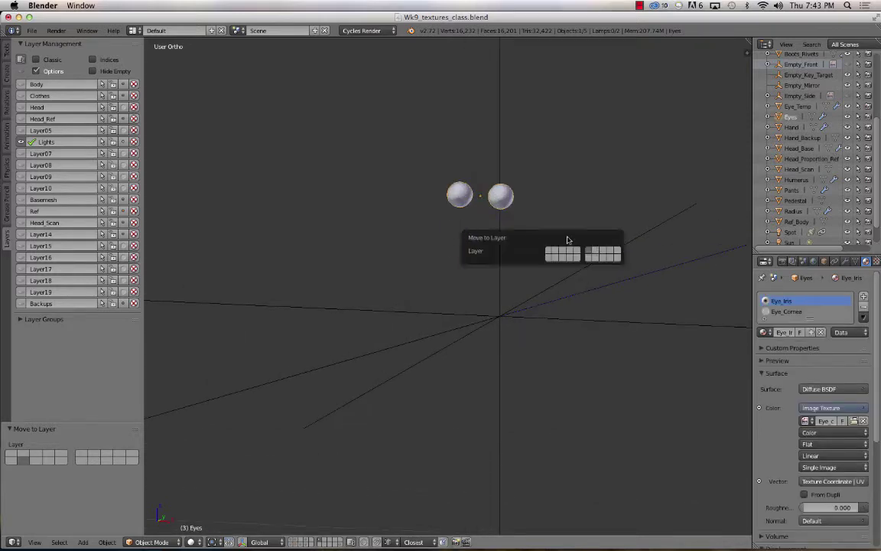
click(546, 251)
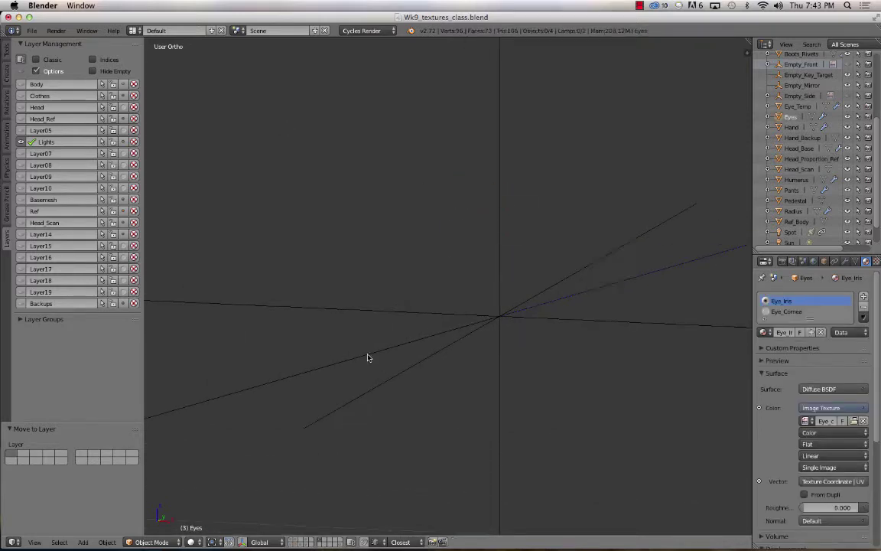
click(112, 147)
scroll(499, 294, down, 2)
scroll(500, 296, up, 4)
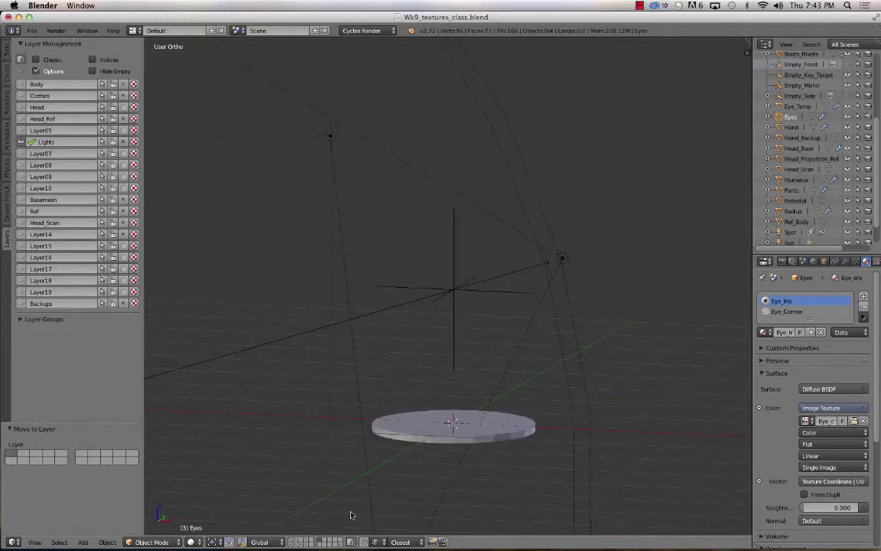
Step: Check the Backups and Lights layers, ending with only the empty Head_Ref layer shown
click(343, 545)
scroll(417, 440, down, 4)
scroll(427, 438, up, 4)
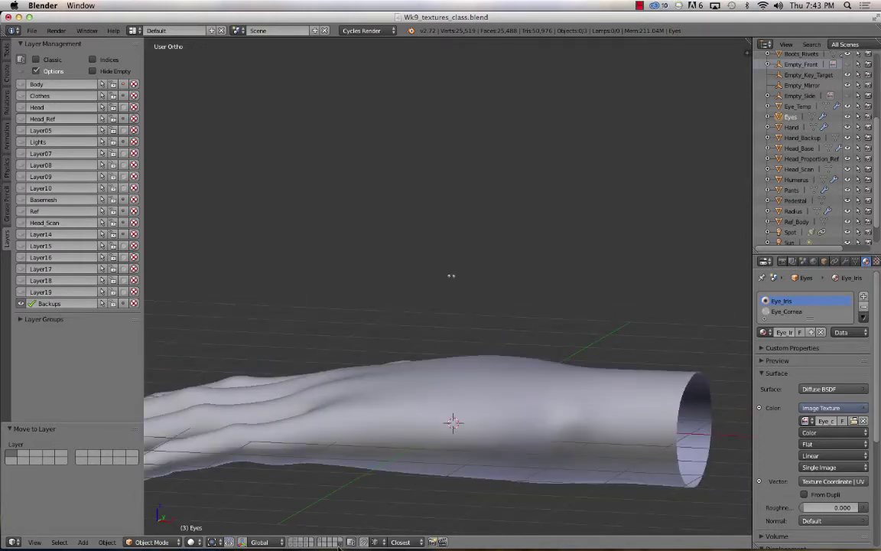
click(319, 540)
click(305, 539)
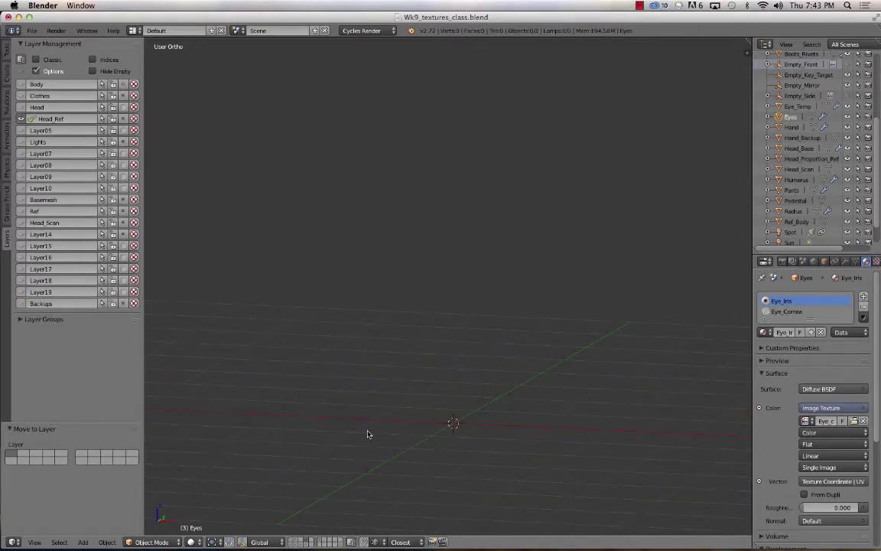
Step: Clear the Head layer's name to start renaming it
middle_drag(368, 433, 393, 424)
double_click(46, 108)
click(33, 108)
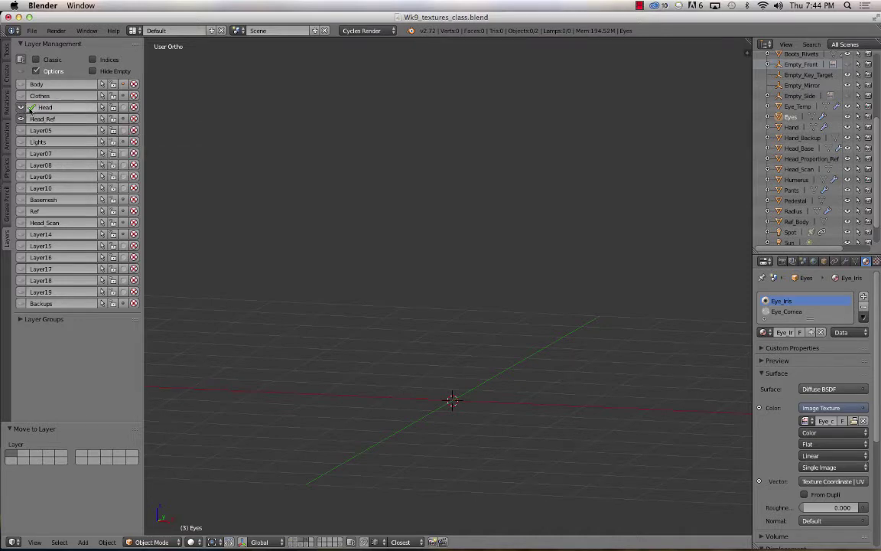
double_click(46, 107)
key(BackSpace)
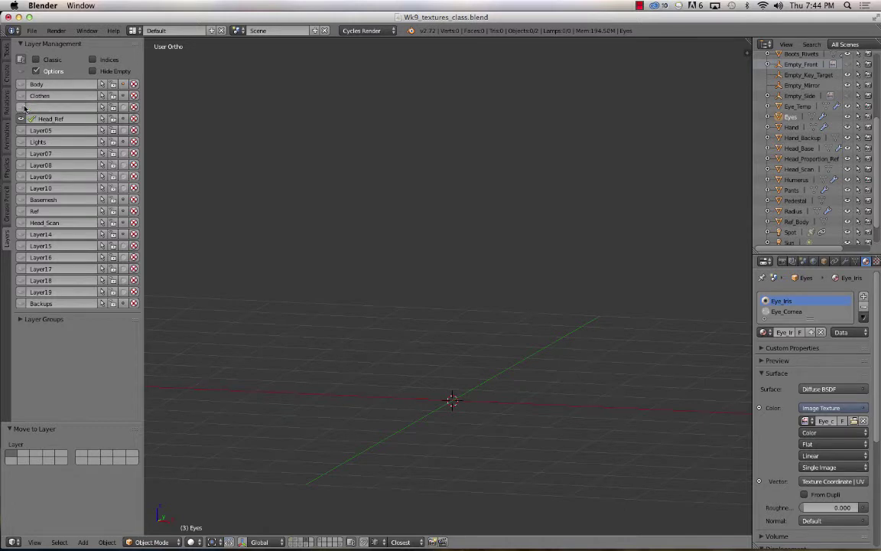
Step: Show the Body and Clothes layers together and confirm the third layer's name as Layer03
shift+click(20, 84)
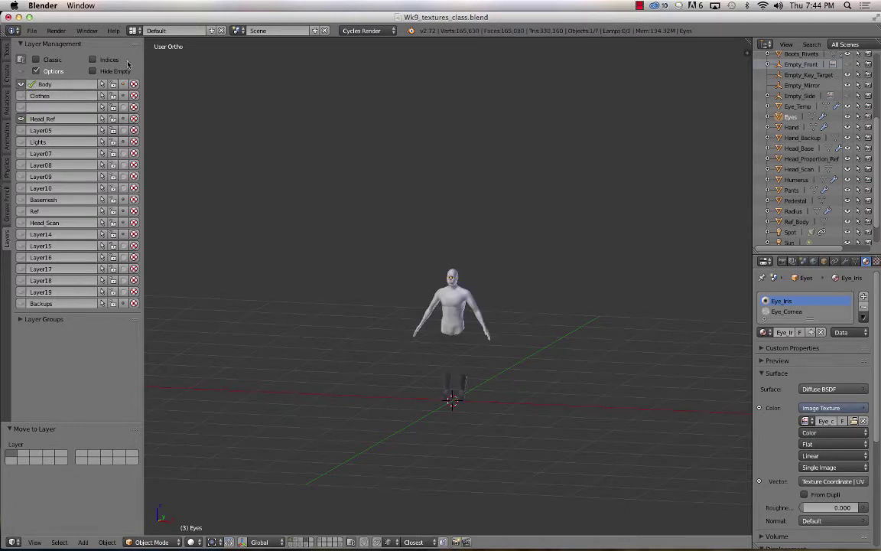
shift+click(21, 96)
scroll(458, 257, down, 2)
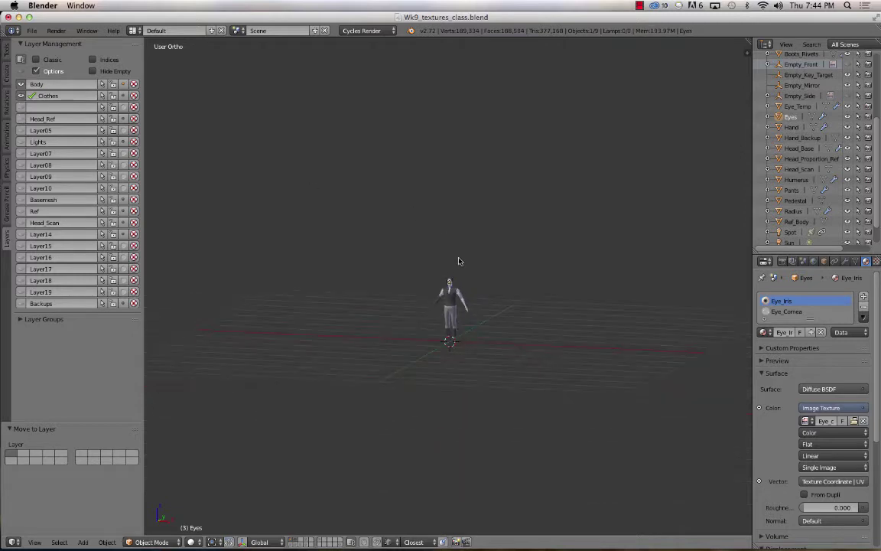
scroll(458, 262, up, 4)
scroll(456, 269, up, 4)
scroll(451, 277, down, 3)
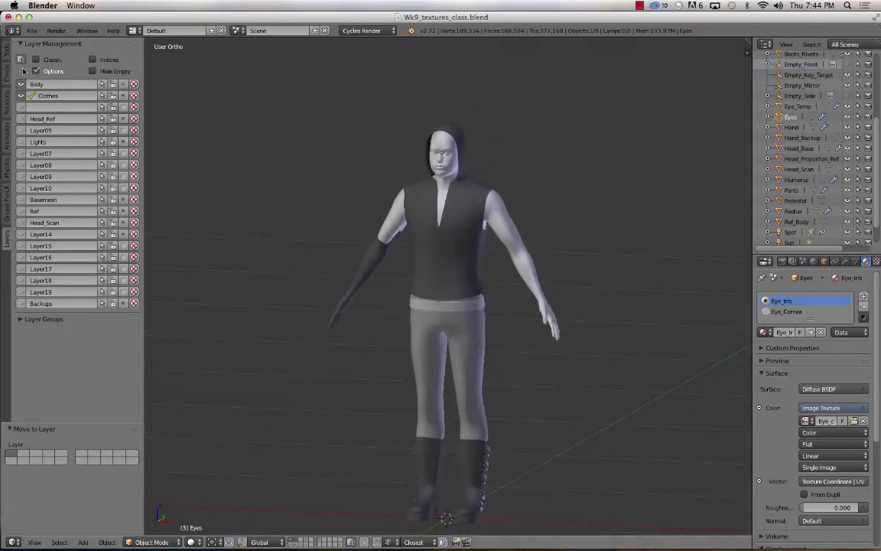
click(35, 84)
key(Return)
Step: Toggle the Body layer's visibility, selection and wireframe display to check them, leaving it solid
click(20, 85)
click(21, 85)
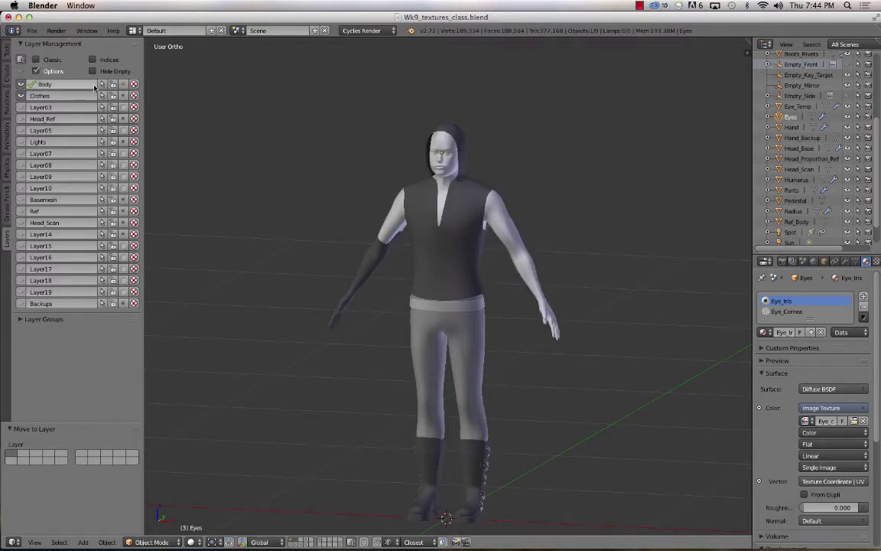
click(102, 86)
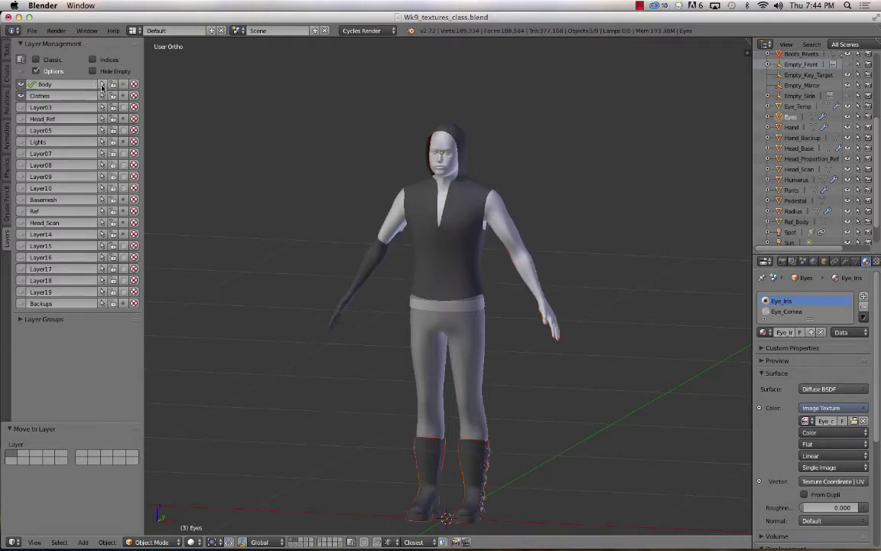
click(102, 85)
click(102, 86)
click(101, 86)
click(134, 85)
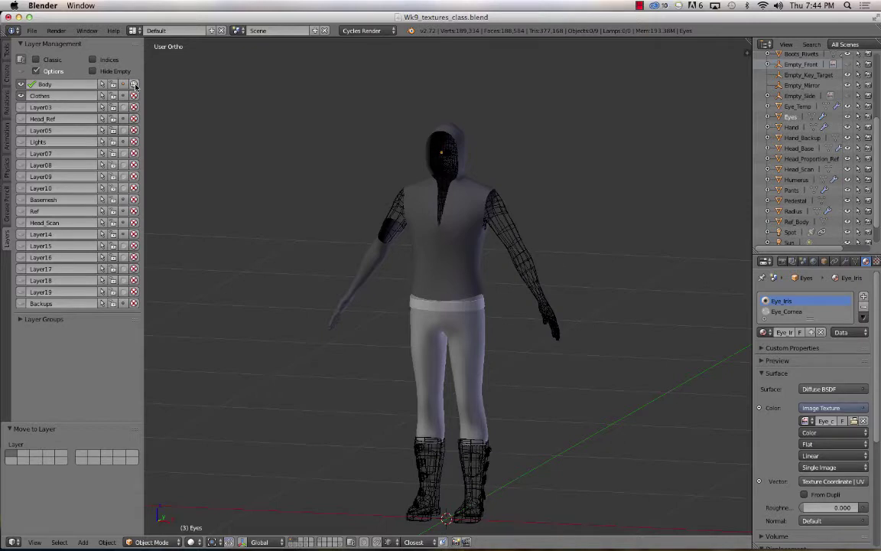
click(134, 85)
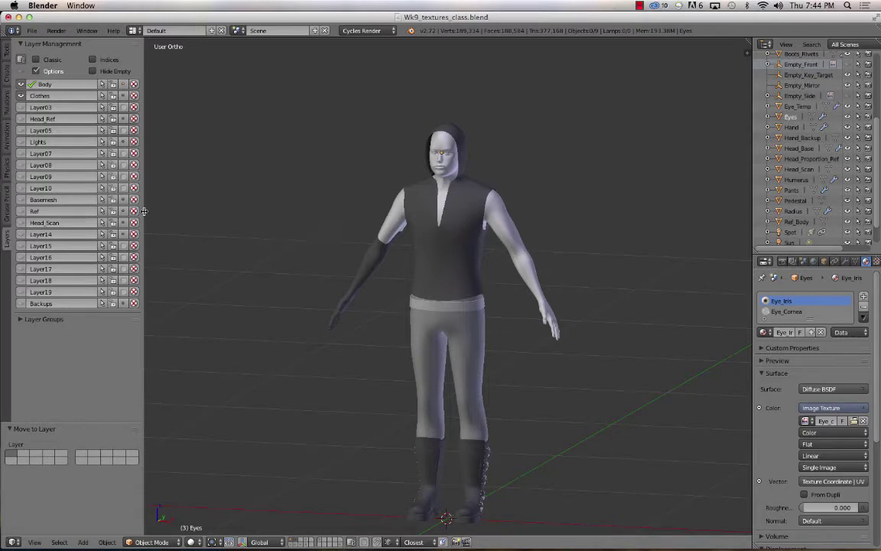
Step: Narrow the layer panel and show only the Body layer from an angled view
drag(144, 211, 121, 212)
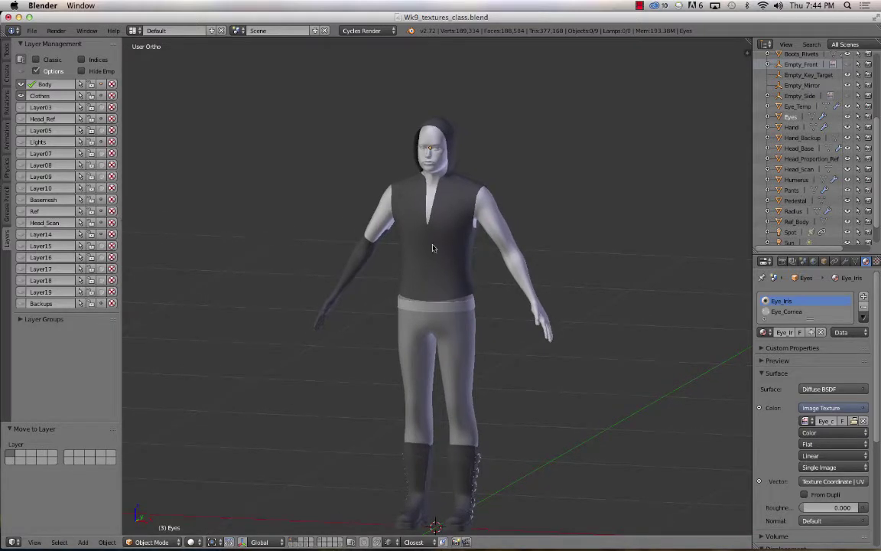
middle_drag(390, 223, 424, 276)
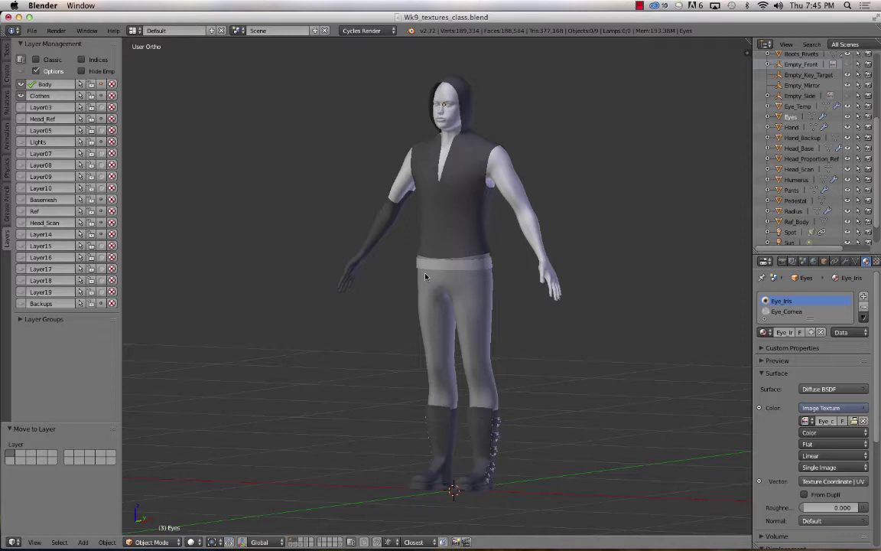
key(1)
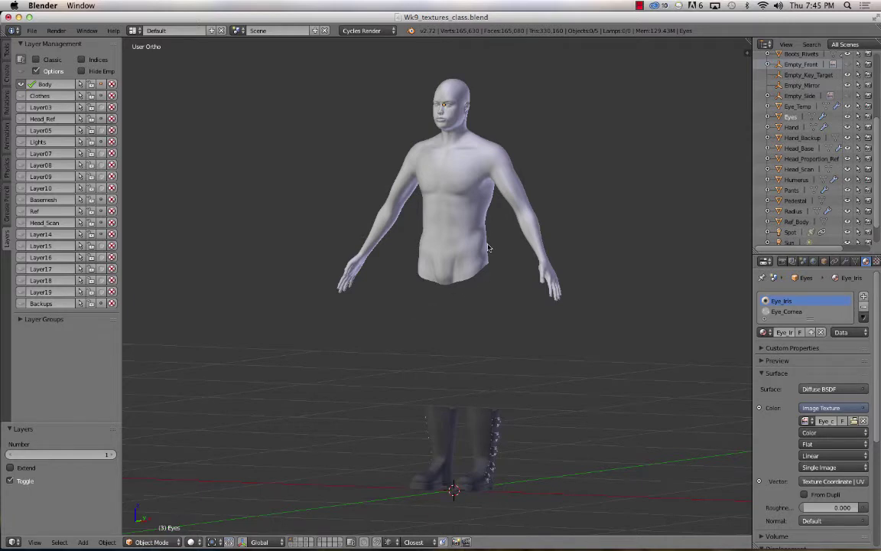
middle_drag(493, 260, 464, 343)
Step: Add a camera, rotate it 90° on X, and move it to Y -2.937, Z 1.586
key(shift+a)
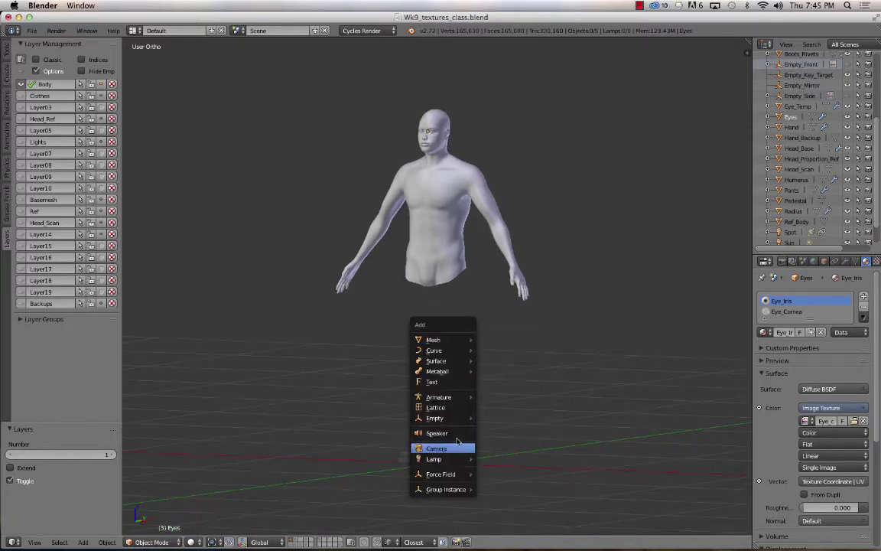
click(457, 450)
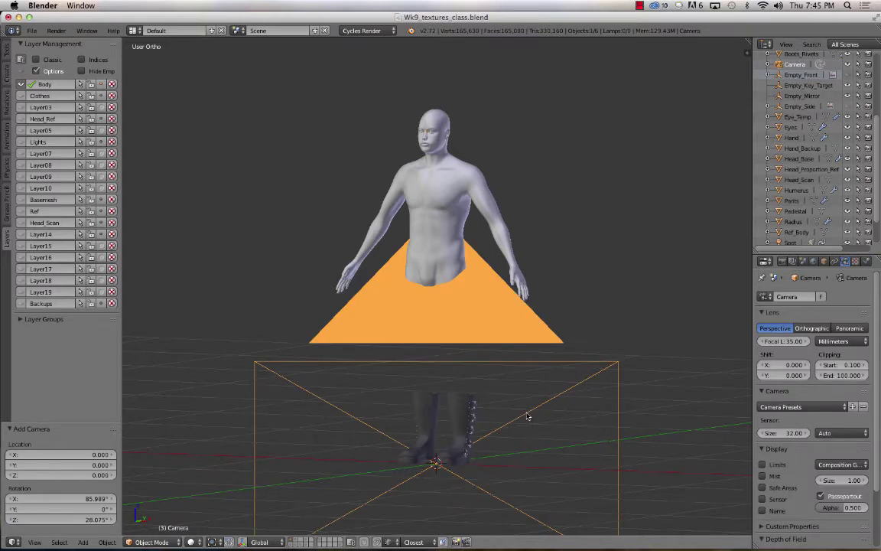
key(alt+r)
key(KP_3)
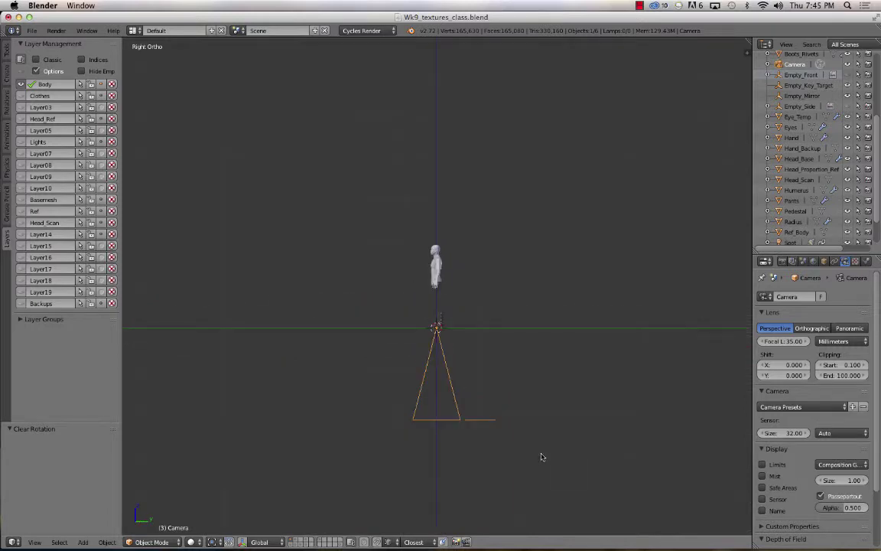
text(rx90)
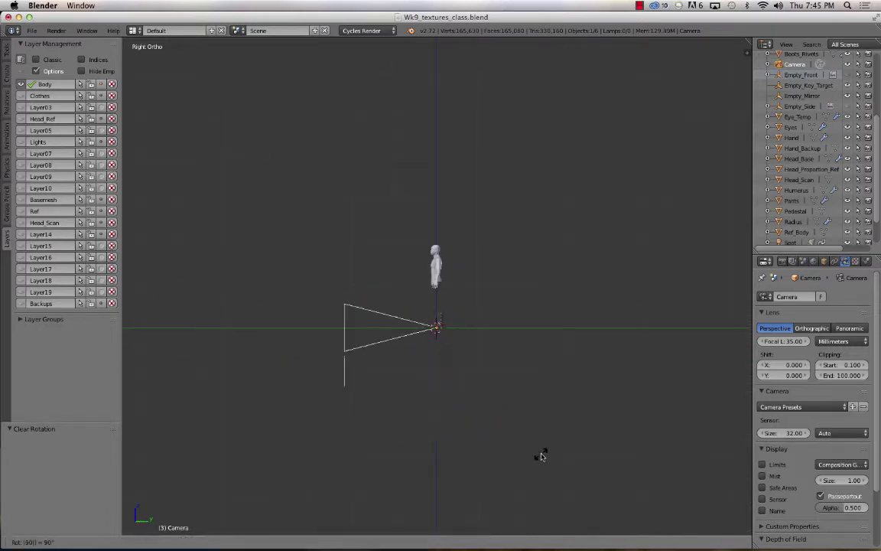
key(Return)
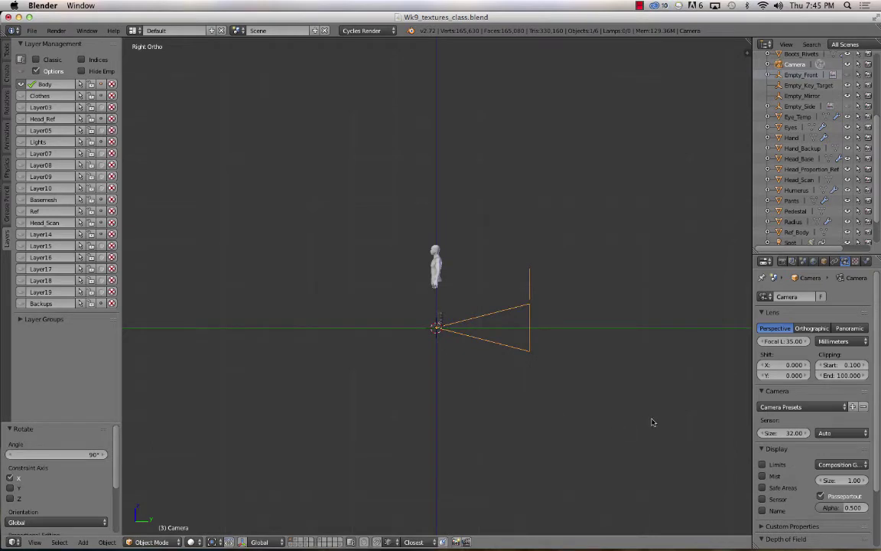
key(g)
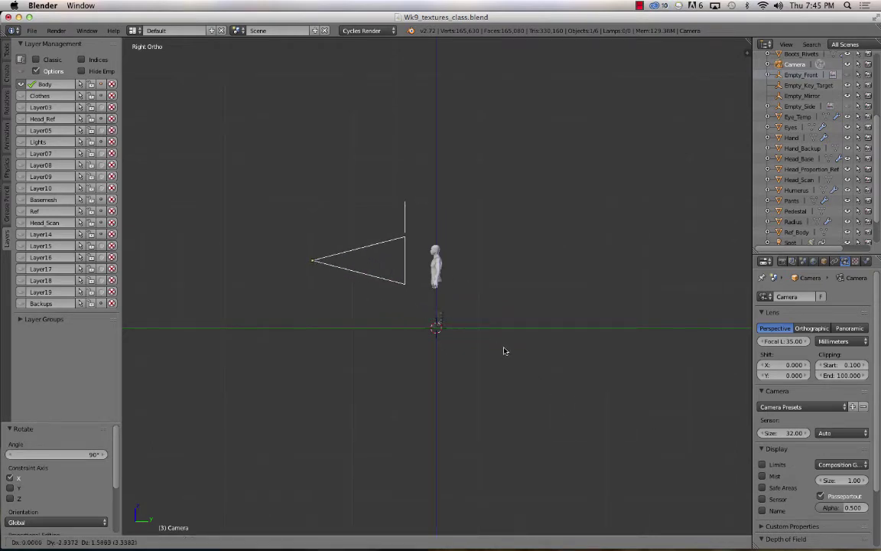
click(504, 352)
scroll(471, 360, down, 2)
scroll(473, 361, up, 8)
middle_drag(472, 361, 455, 351)
Step: Set the camera focal length to 85 mm and reposition it while looking through the camera
scroll(448, 338, up, 4)
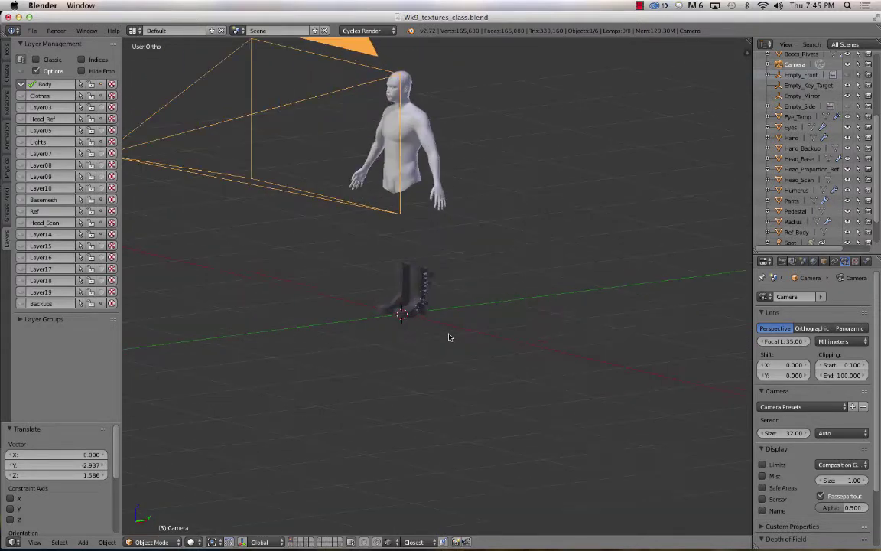
scroll(428, 320, down, 1)
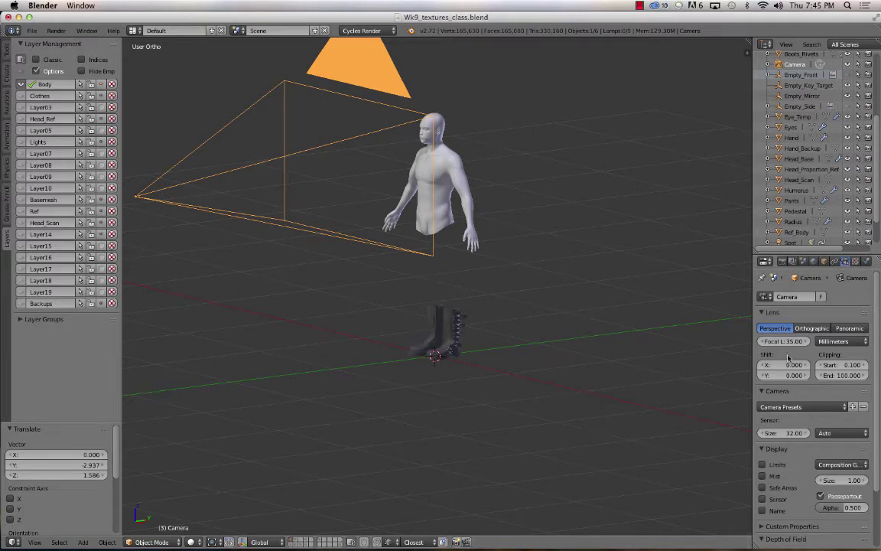
click(785, 340)
text(85)
key(Return)
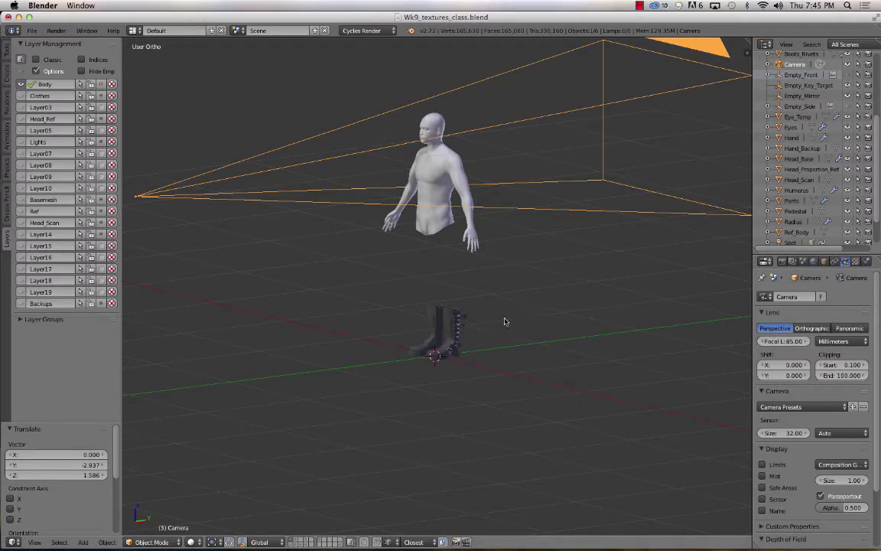
scroll(506, 320, down, 7)
key(KP_0)
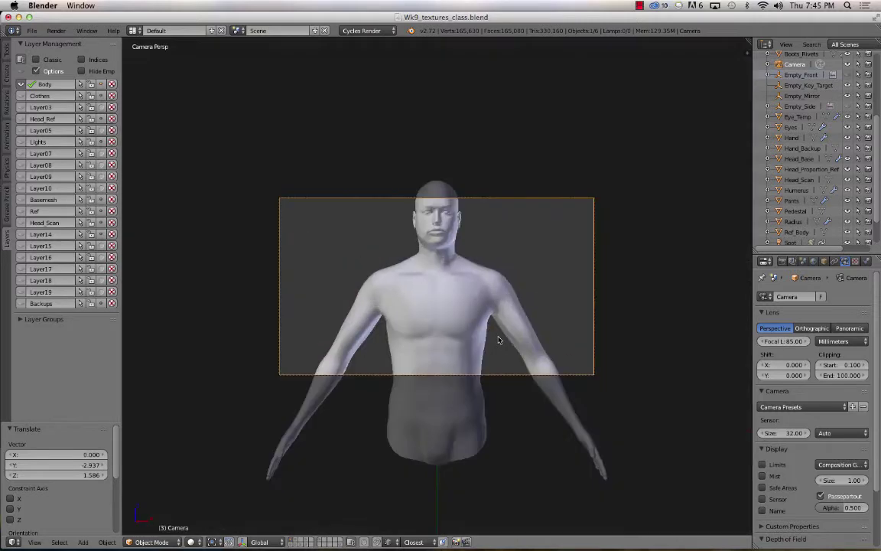
key(g)
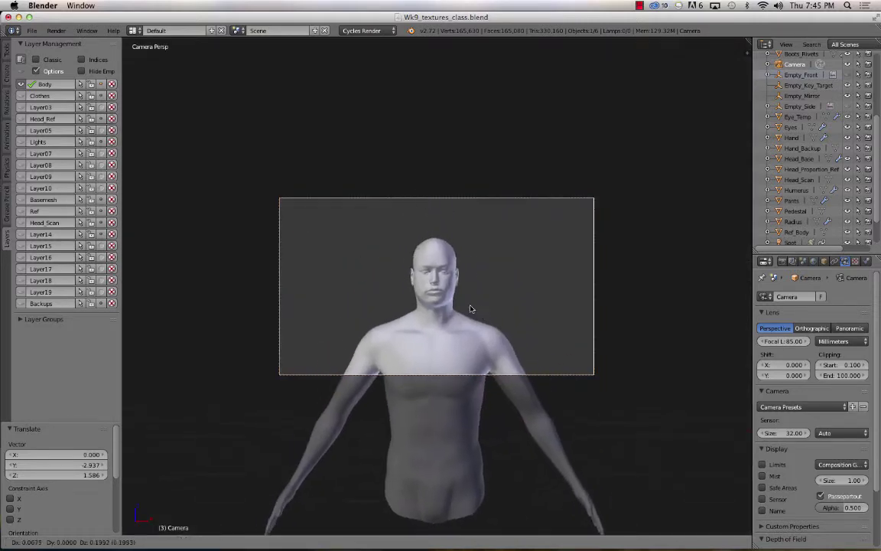
click(463, 312)
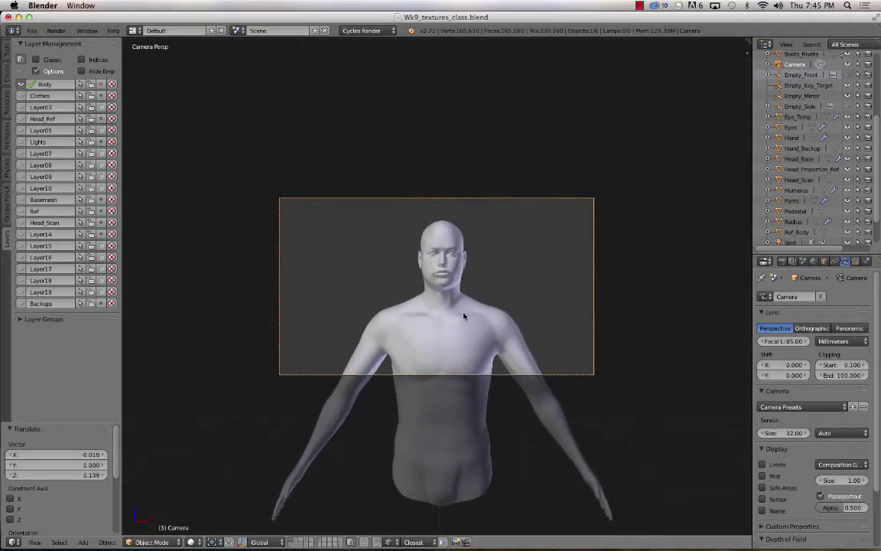
key(Home)
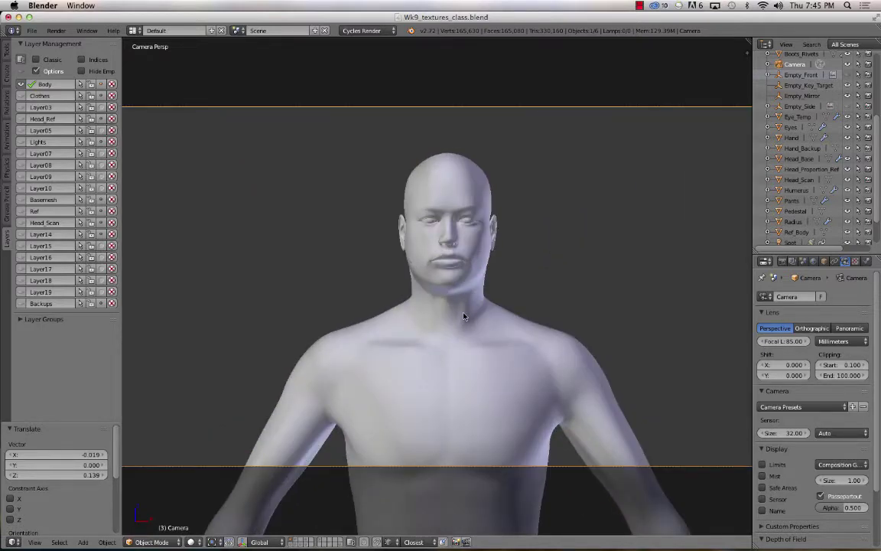
Step: Try a 24 mm lens, dolly the camera along its view axis, then return to 85 mm
click(774, 341)
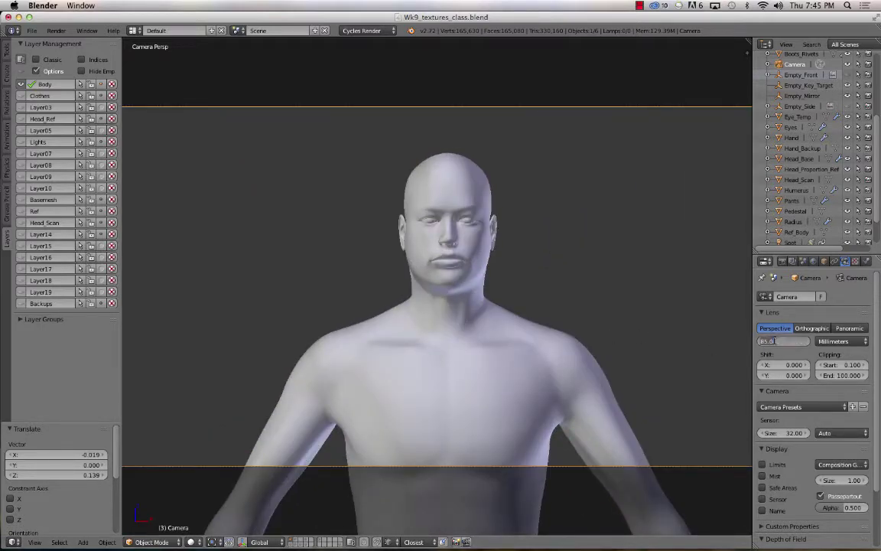
text(24)
key(Return)
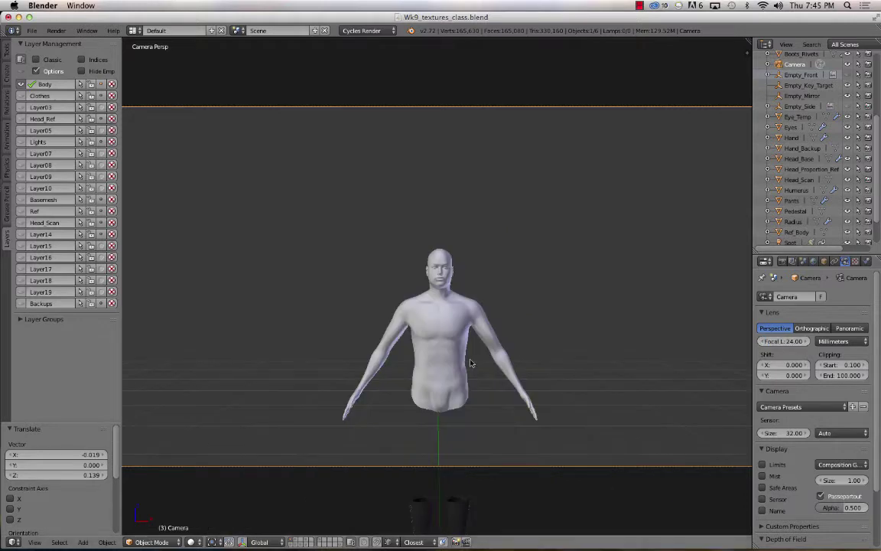
key(g)
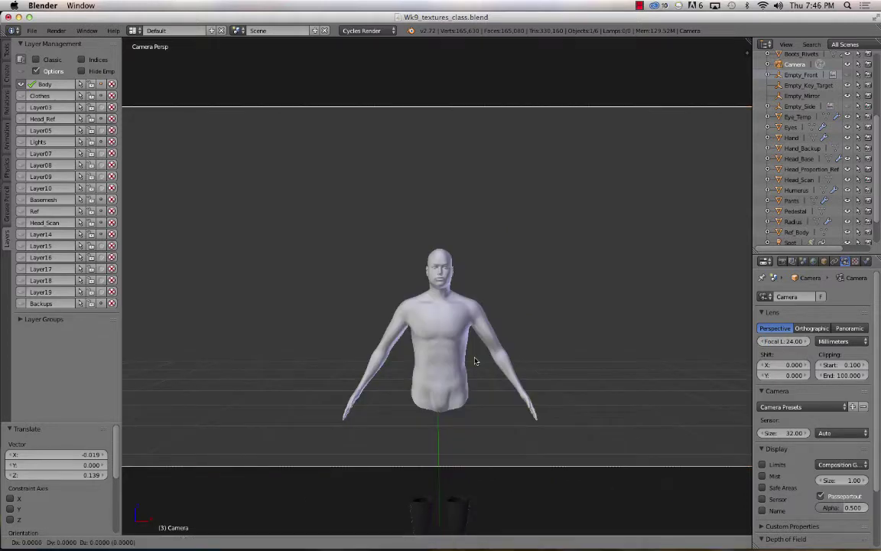
key(z)
key(z)
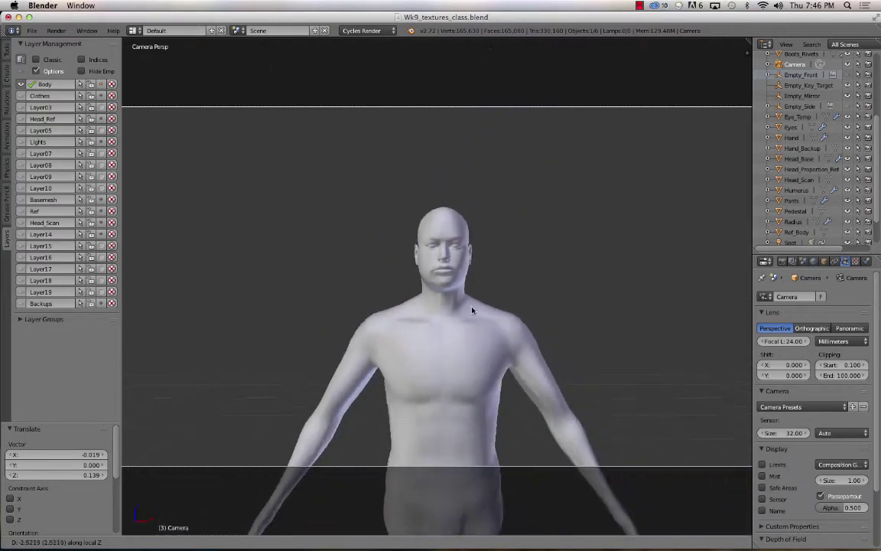
click(711, 361)
click(783, 342)
text(85)
key(Return)
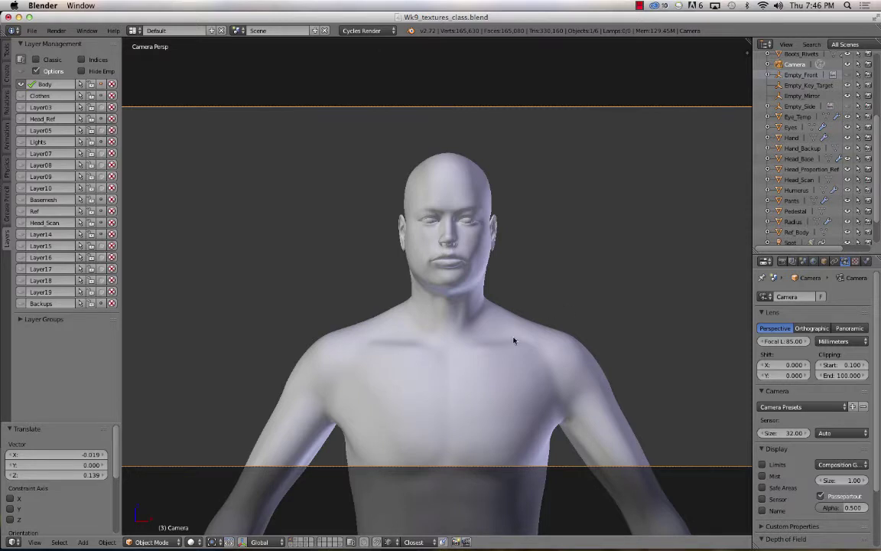
scroll(515, 341, down, 6)
scroll(513, 342, down, 2)
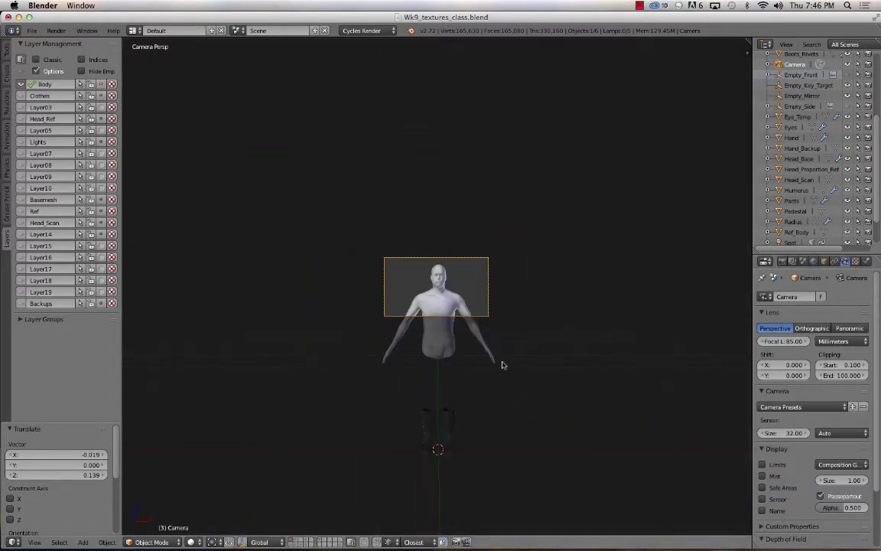
scroll(504, 363, up, 7)
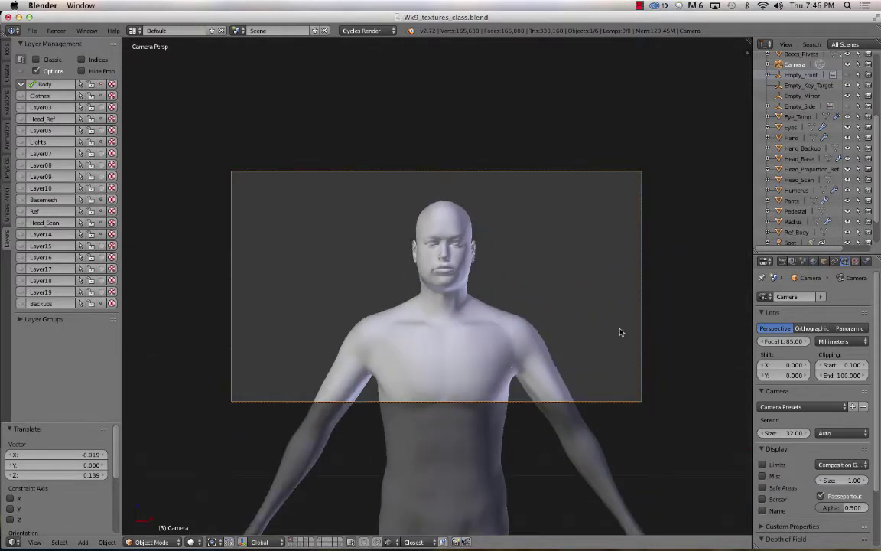
key(KP_3)
Step: Leave the camera sensor size at 32 and orbit around the camera and figure
middle_drag(566, 330, 452, 309)
scroll(452, 309, up, 6)
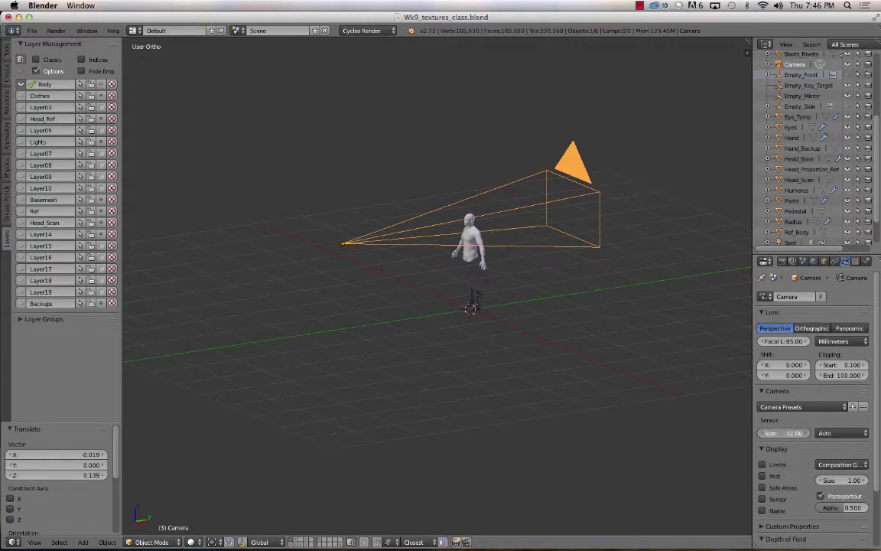
click(791, 433)
key(Return)
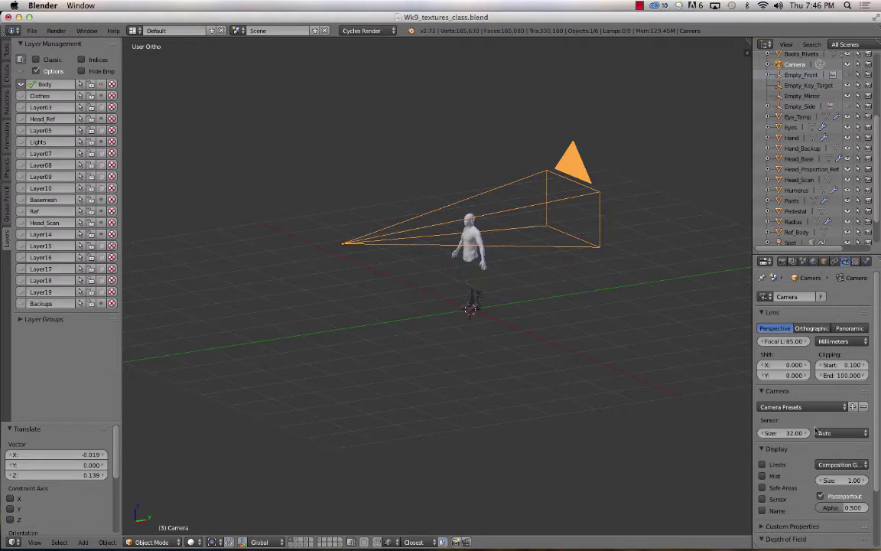
middle_drag(418, 294, 459, 315)
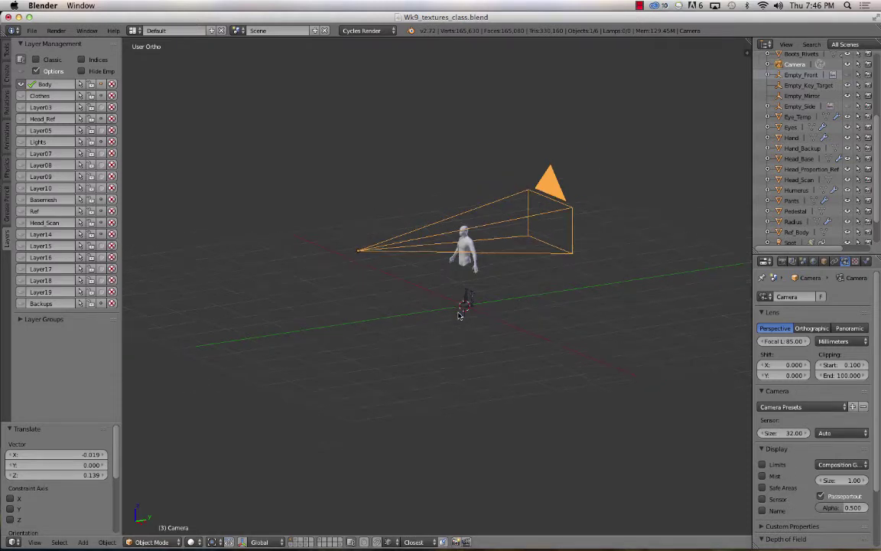
scroll(439, 284, up, 3)
middle_drag(487, 280, 530, 314)
Step: Add a Plain Axes empty and rename it Empty_Camera_Target
key(shift+a)
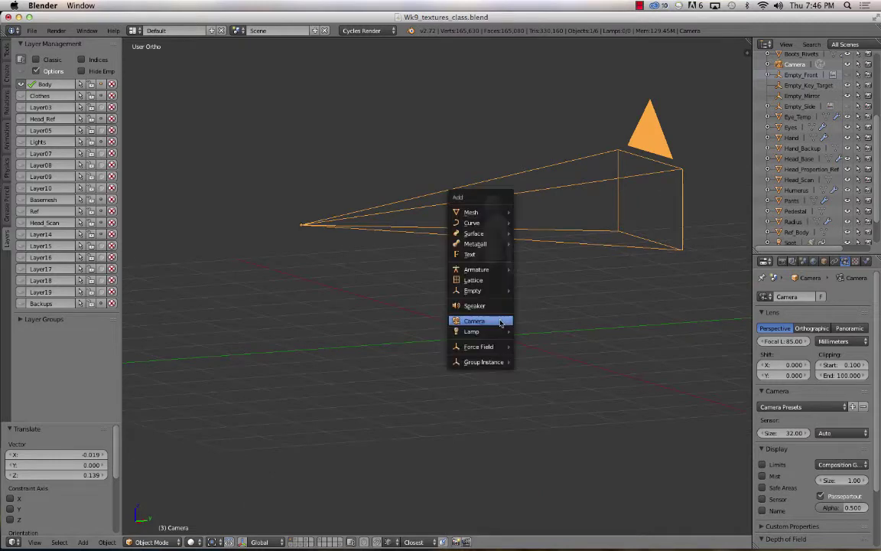
mouse_move(494, 237)
mouse_move(494, 294)
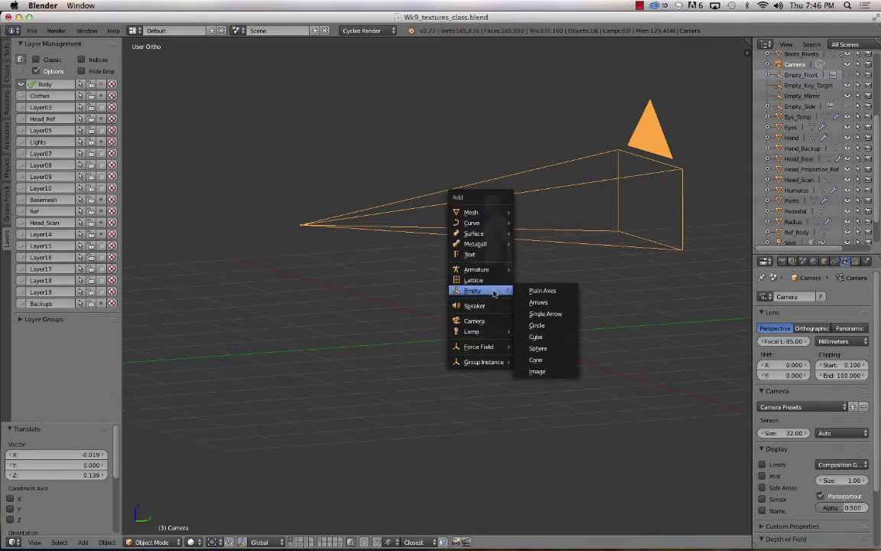
click(542, 291)
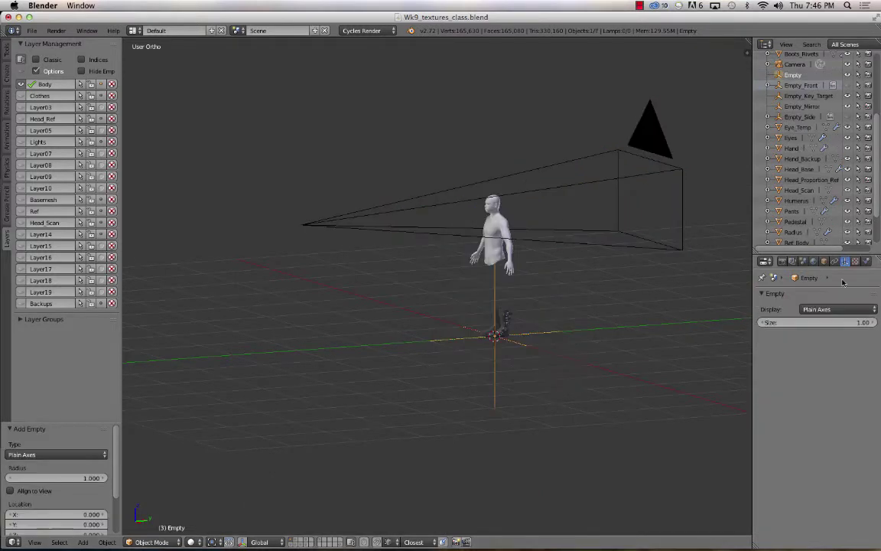
double_click(793, 75)
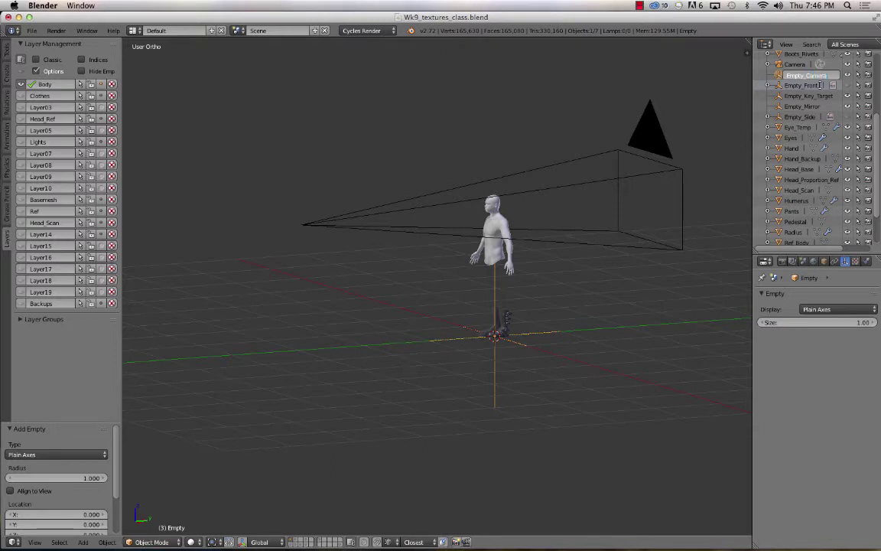
text(_Camera_Target)
key(Return)
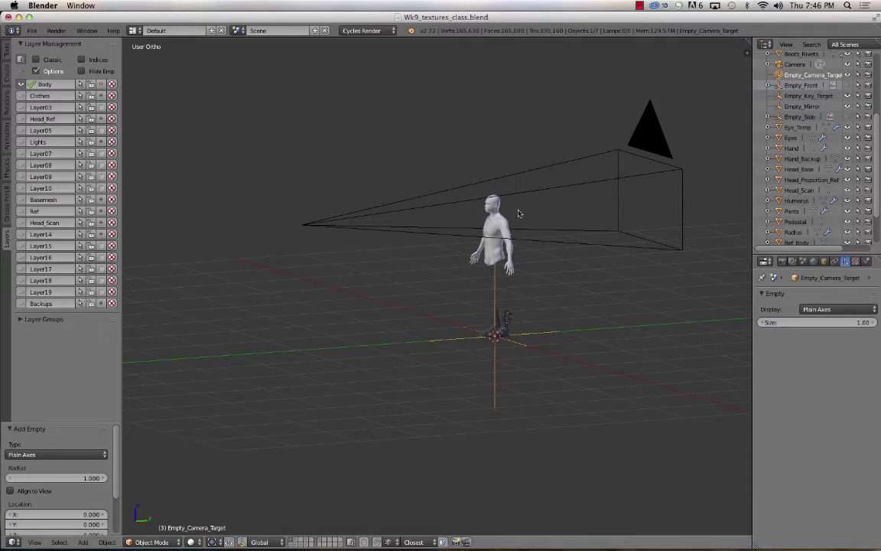
Step: Give the camera a Track To constraint targeting Empty_Camera_Target, with To -Z and Up Y
right_click(330, 230)
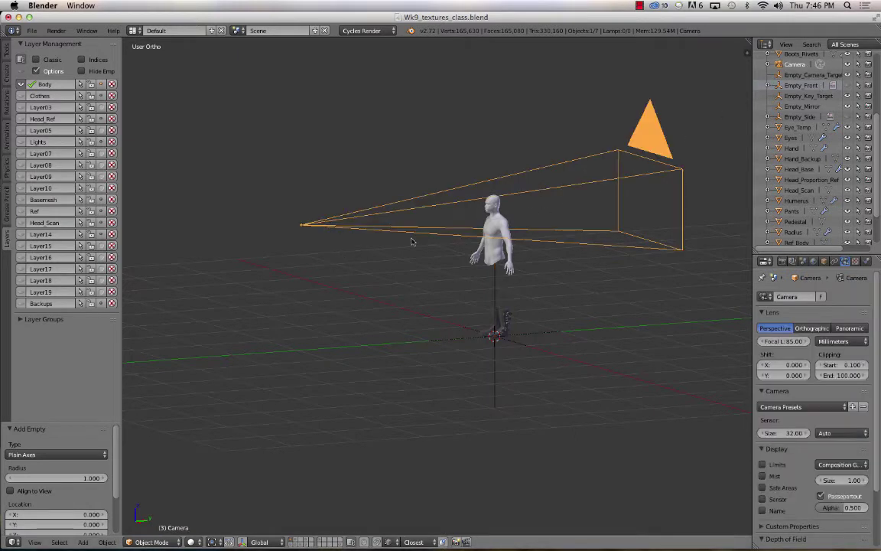
click(834, 261)
click(816, 304)
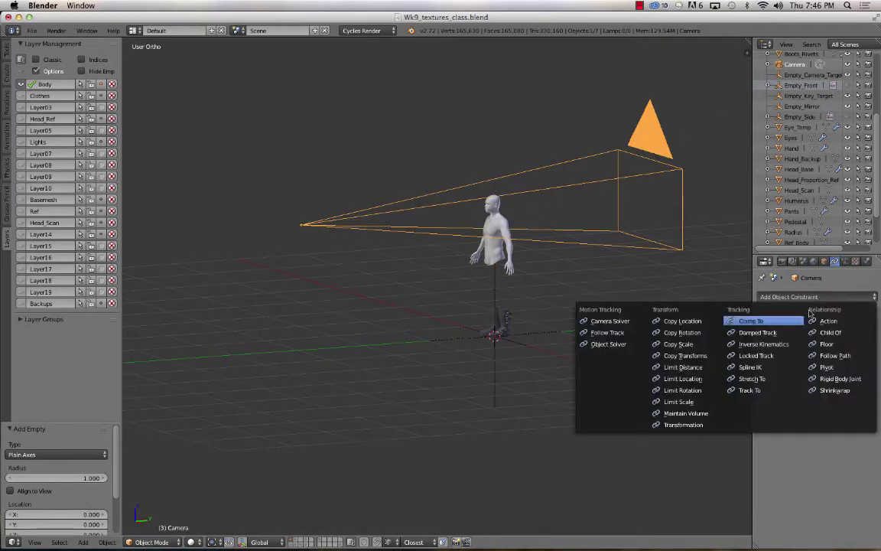
click(757, 391)
click(806, 335)
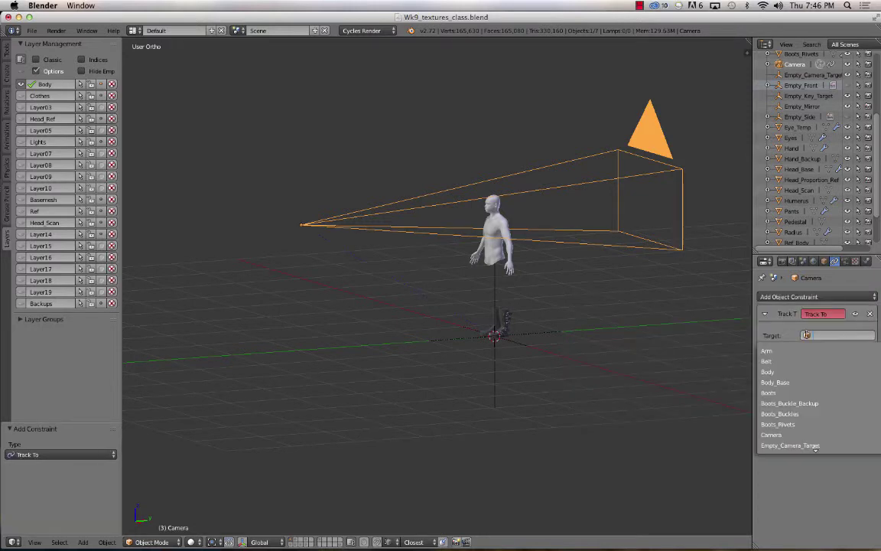
click(794, 444)
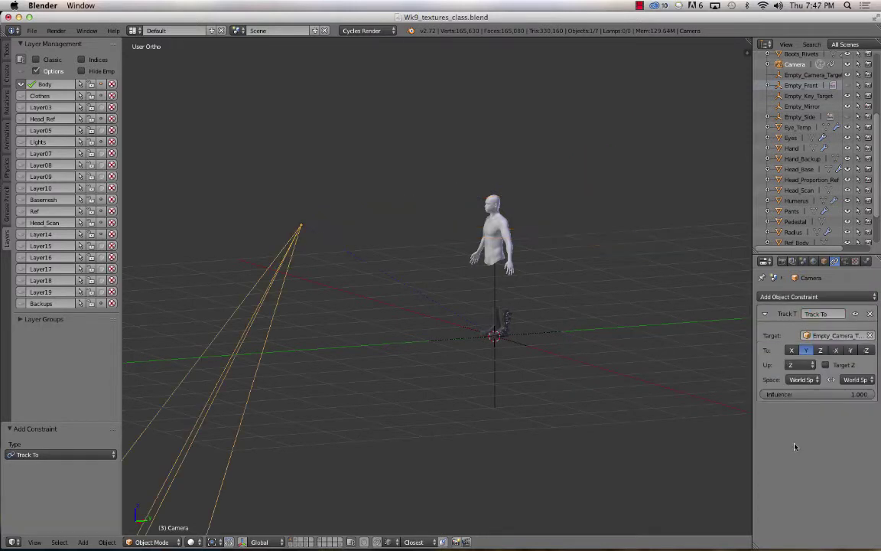
click(865, 349)
click(801, 366)
click(799, 344)
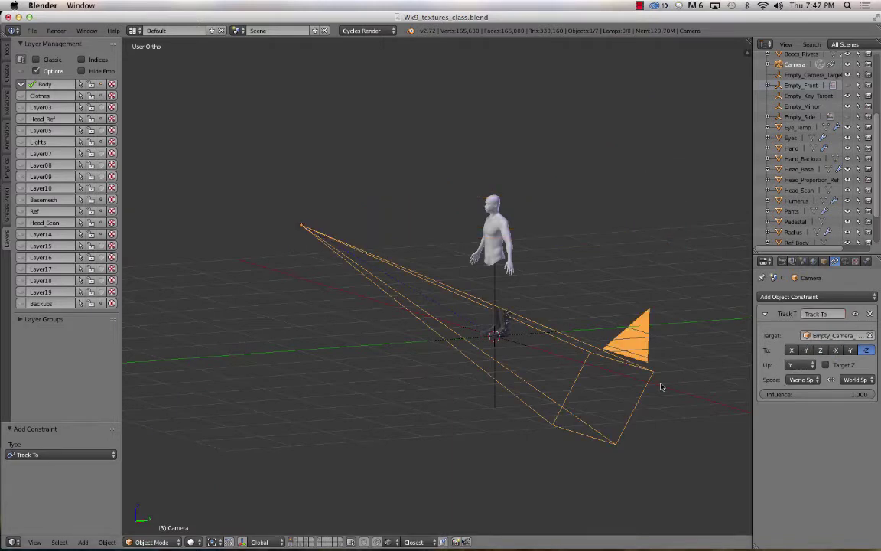
Step: Select Empty_Camera_Target and move it beside the figure, checking from the right side view
right_click(496, 290)
key(KP_3)
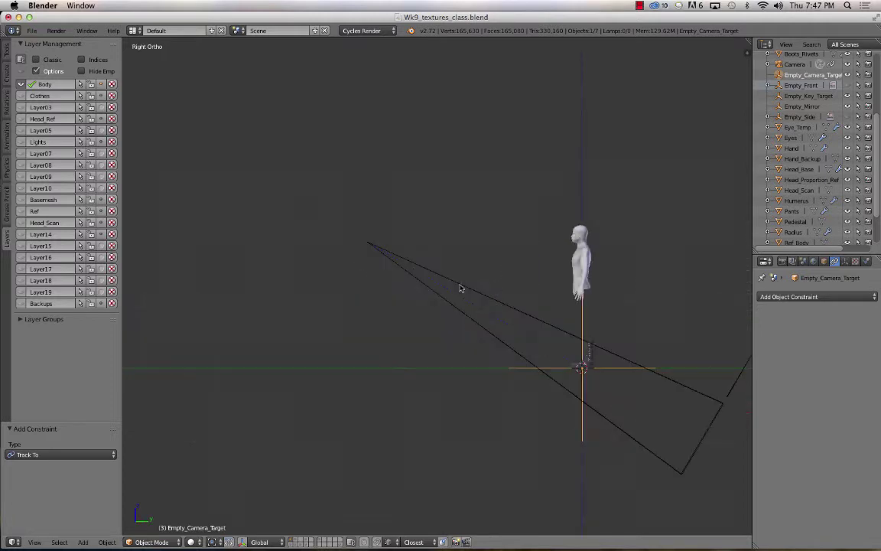
key(g)
key(z)
key(Escape)
middle_drag(486, 315, 549, 367)
key(g)
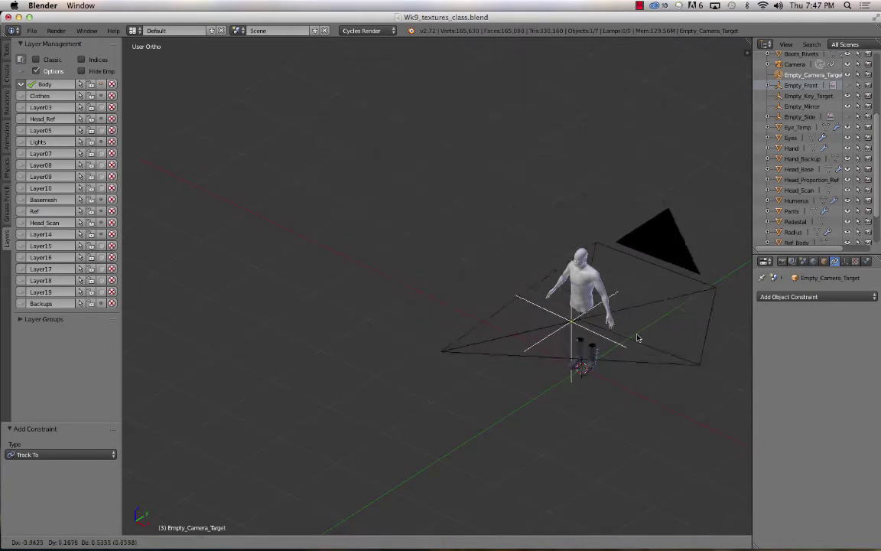
click(633, 338)
key(KP_3)
shift+middle_drag(629, 338, 387, 304)
Step: Raise Empty_Camera_Target along Z and shrink its display size to 0.32
key(g)
key(z)
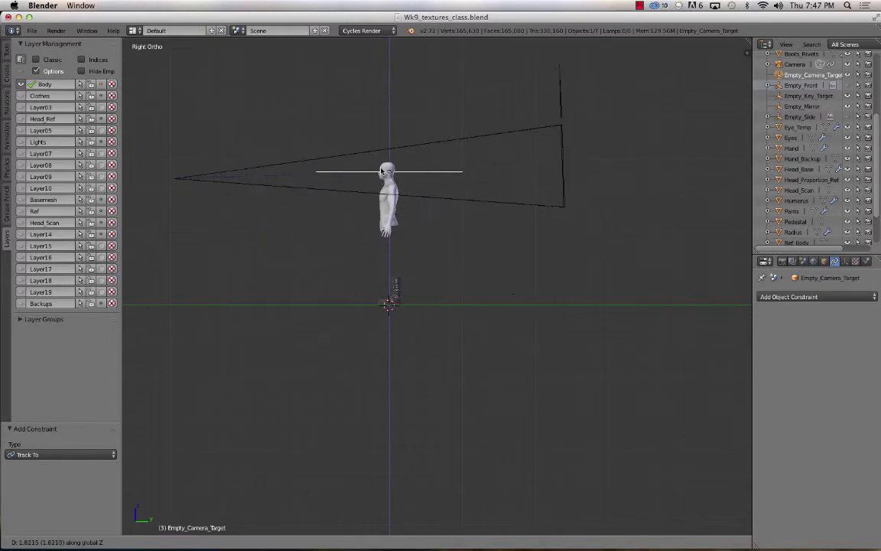
click(386, 173)
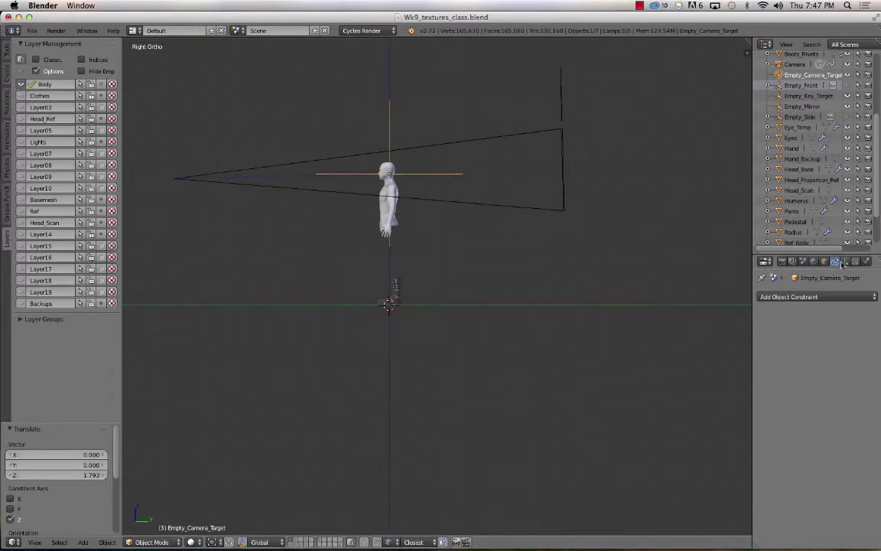
click(845, 261)
drag(842, 322, 819, 322)
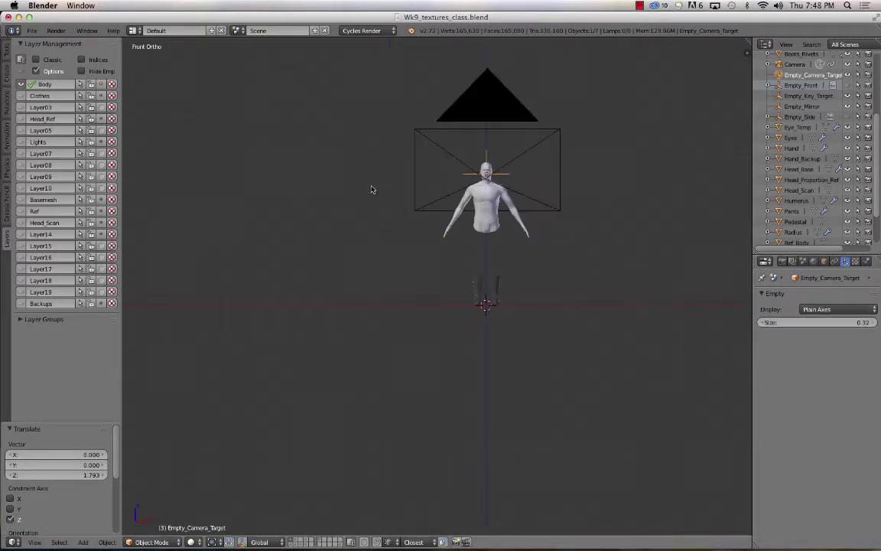
Step: Place the empty at the figure's head, about Z 1.793, from the side view
scroll(459, 199, up, 5)
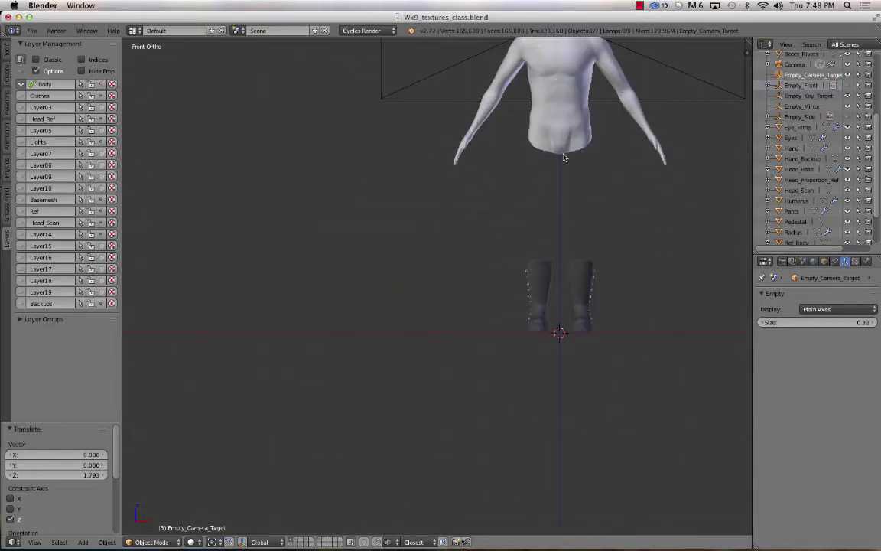
middle_drag(562, 156, 515, 263)
key(KP_3)
scroll(399, 245, down, 2)
scroll(436, 219, up, 4)
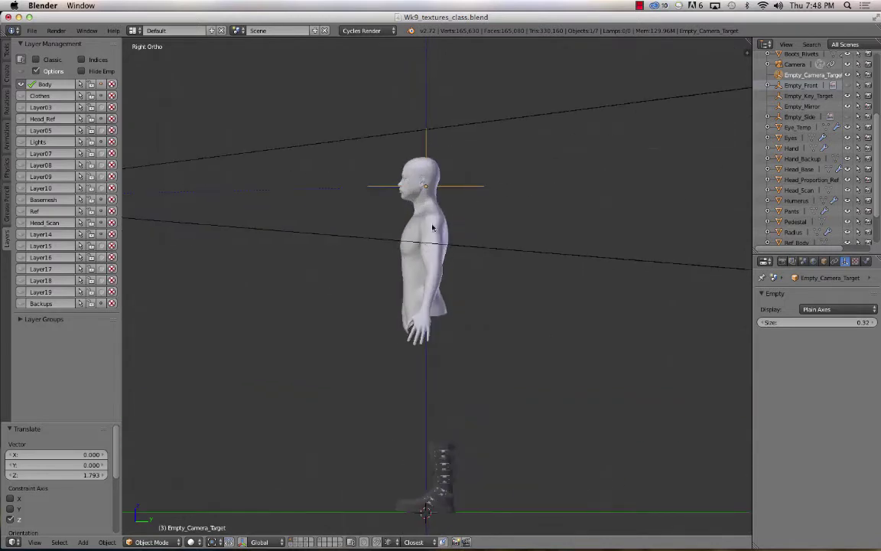
key(g)
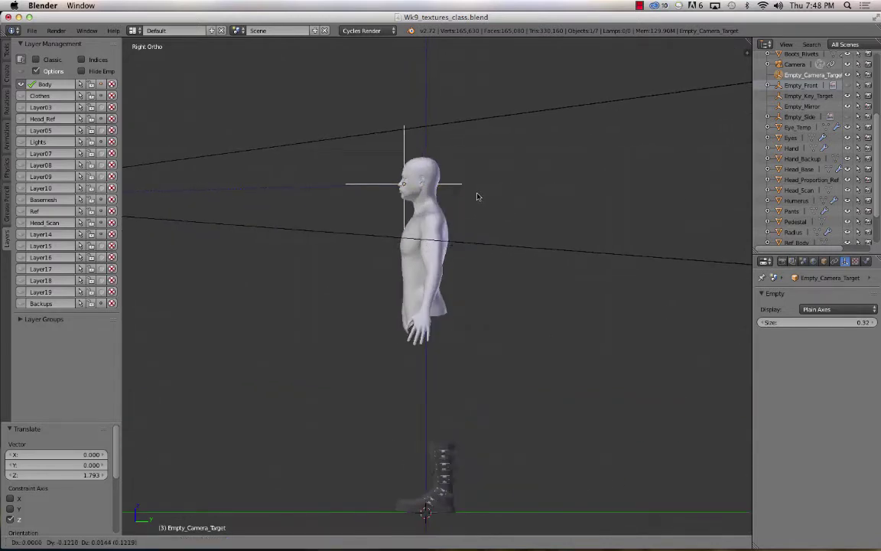
click(473, 195)
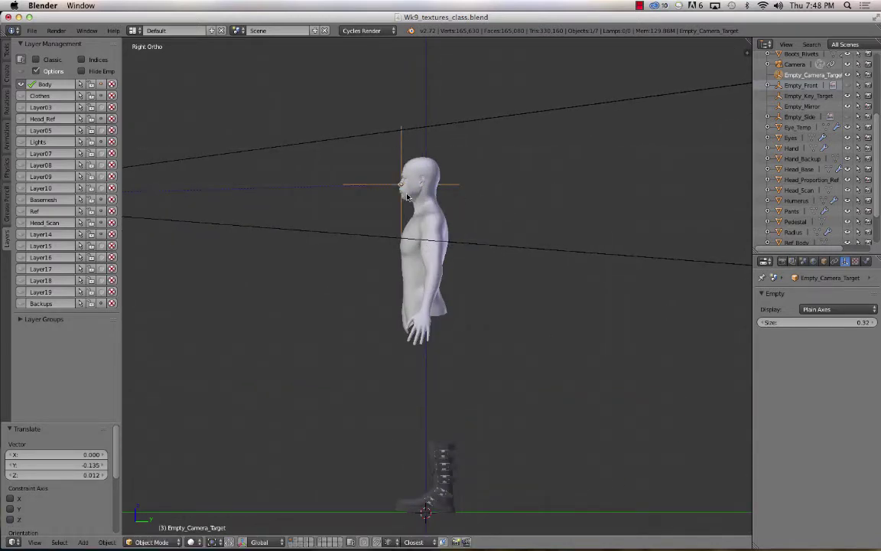
Step: Hide the camera target empty and orbit to a more frontal view of the figure
key(h)
middle_drag(359, 216, 392, 222)
scroll(377, 230, down, 3)
scroll(377, 231, up, 5)
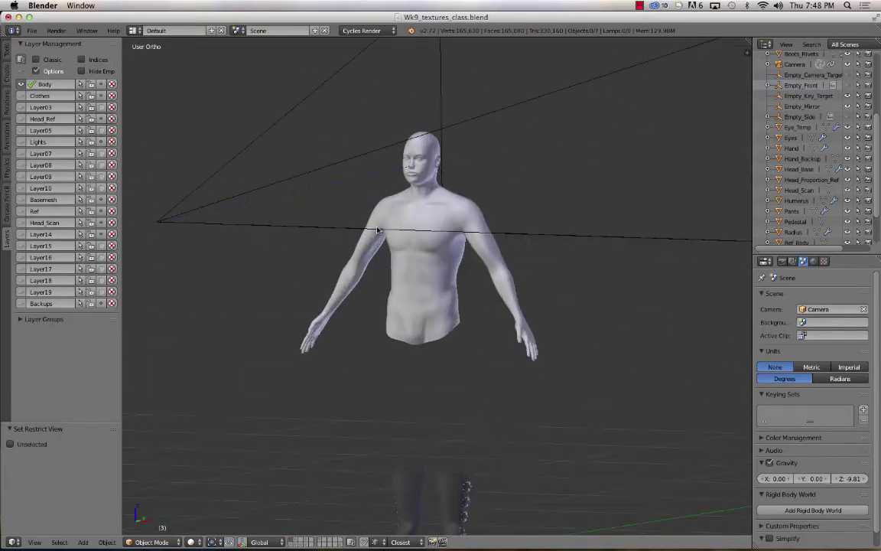
middle_drag(399, 237, 418, 240)
Step: Look through the selected camera and slide it sideways along X twice
click(298, 213)
middle_drag(372, 211, 388, 234)
key(KP_0)
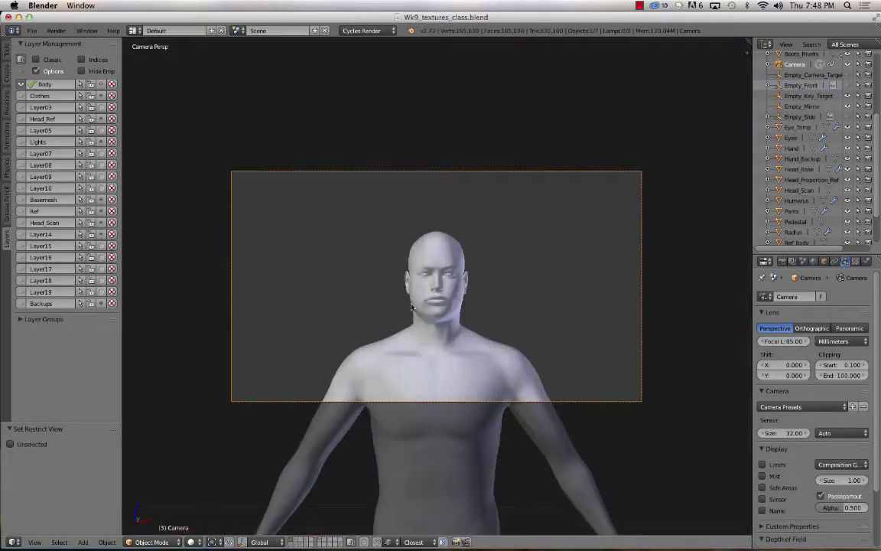
key(g)
key(x)
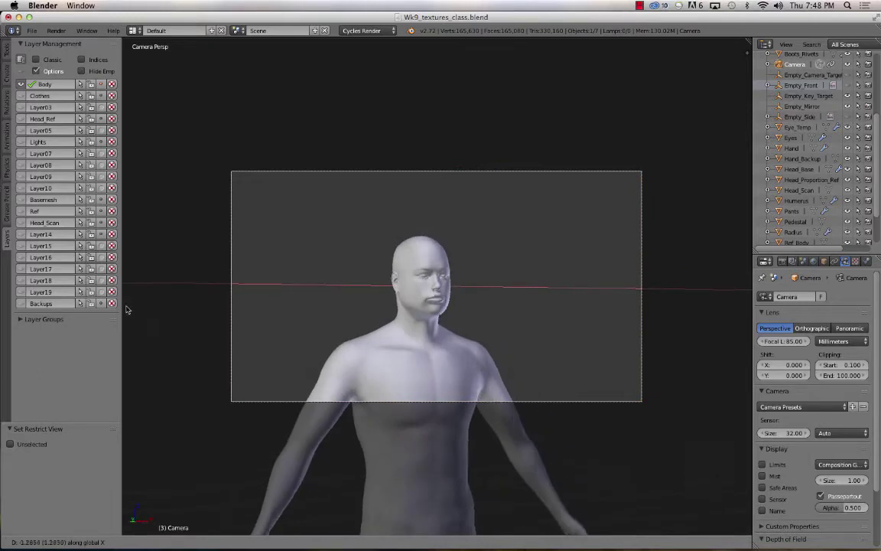
click(478, 309)
key(g)
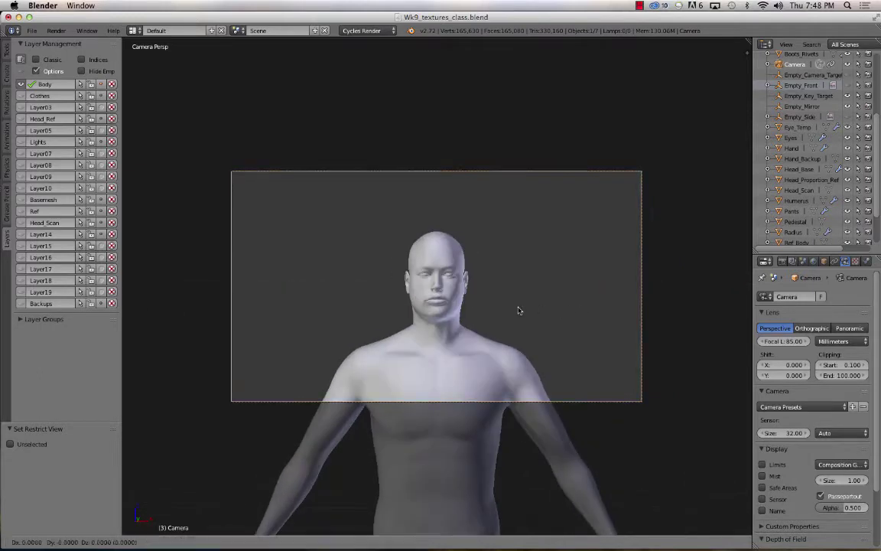
key(x)
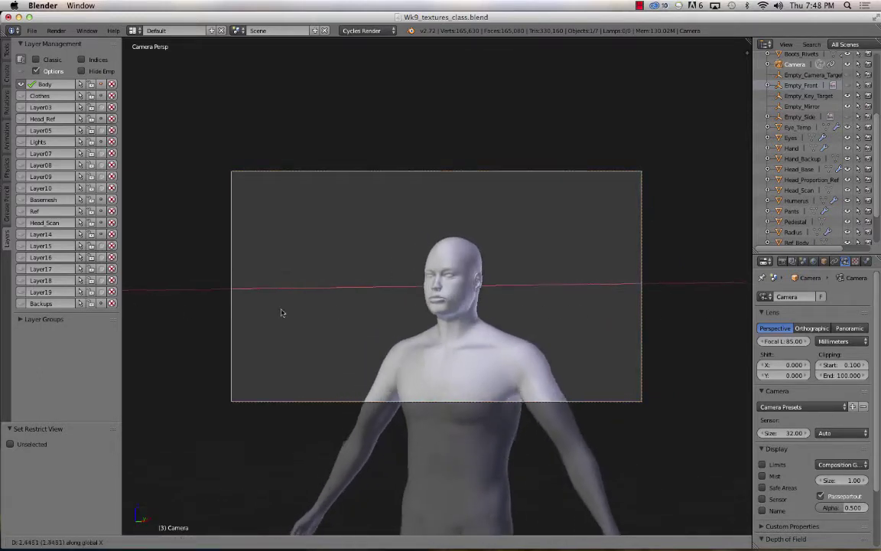
click(558, 336)
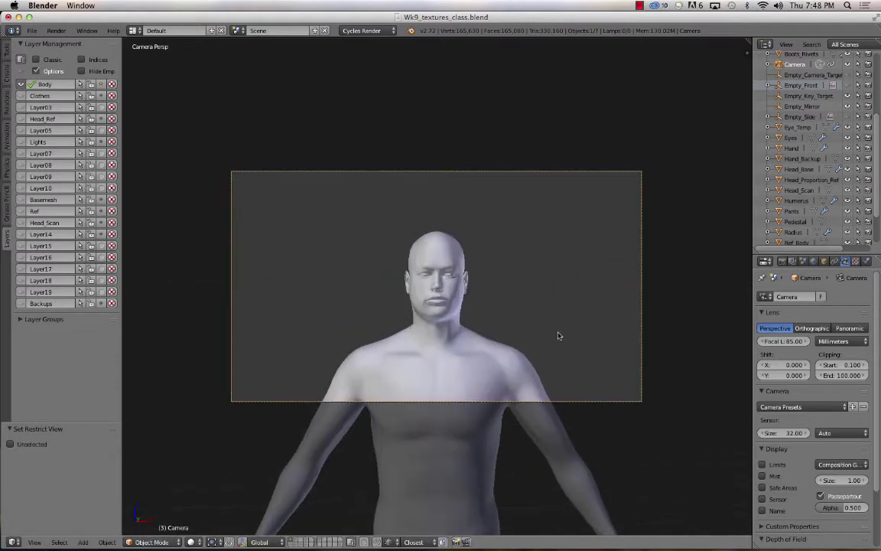
Step: Move the camera freely so its frame centres on the head and upper chest
key(g)
key(z)
right_click(498, 368)
key(g)
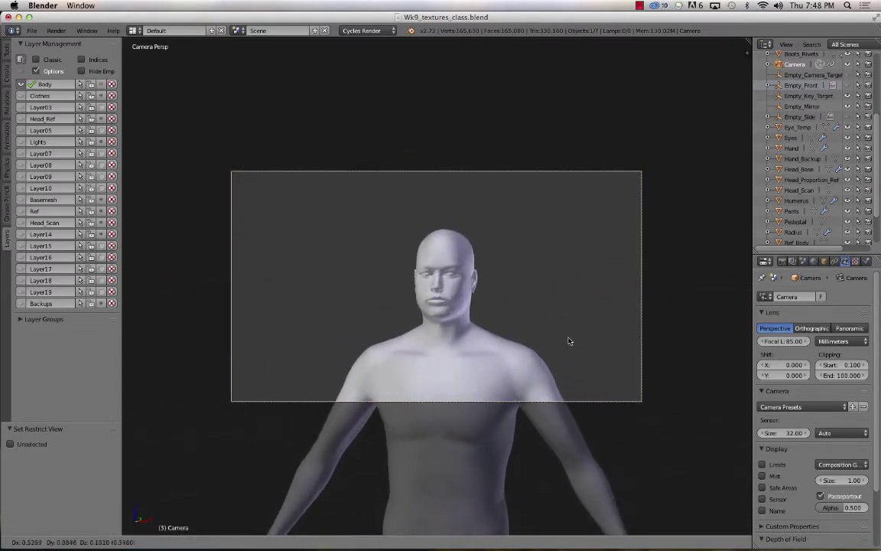
click(518, 309)
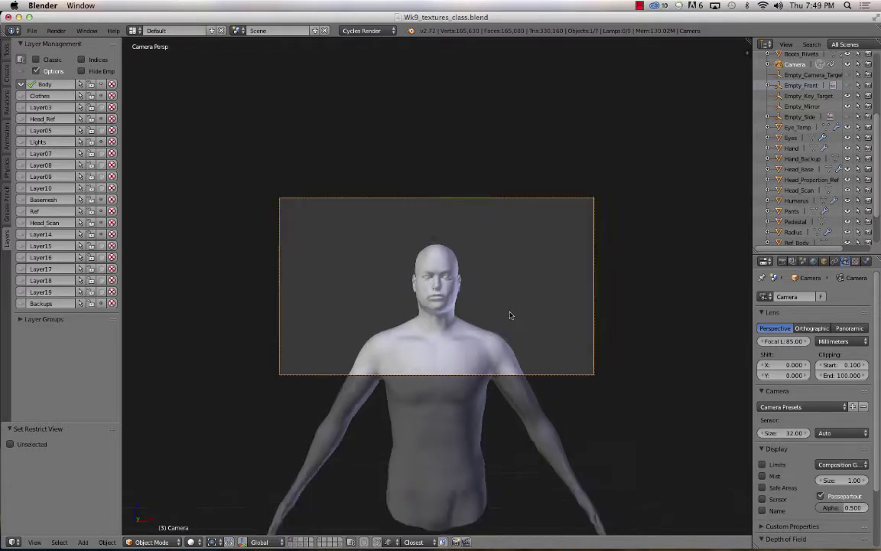
scroll(512, 315, up, 2)
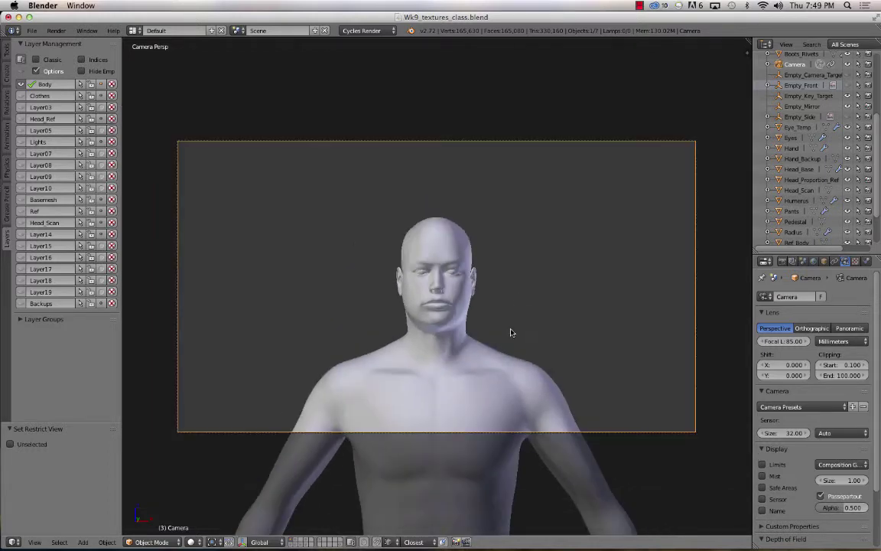
shift+middle_drag(512, 332, 514, 305)
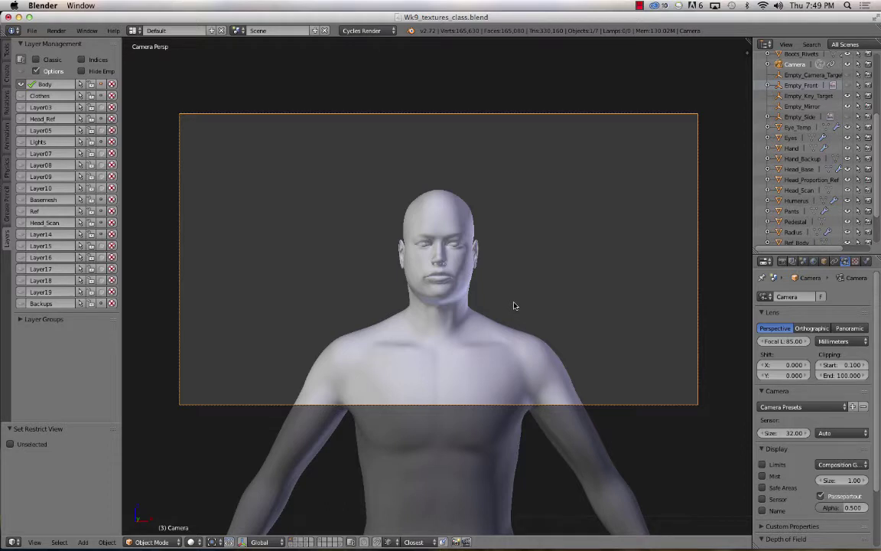
Step: Rename Layer07, Lights, Layer08 and Layer09 to Light_01, Lights_Temp, Light_02 and Light_03
double_click(67, 153)
text(H)
text(ight)
text(_01)
key(Return)
double_click(62, 141)
text(_Temp)
key(Return)
double_click(58, 165)
text(Light_02)
double_click(59, 176)
text(Light)
text(_03)
key(Return)
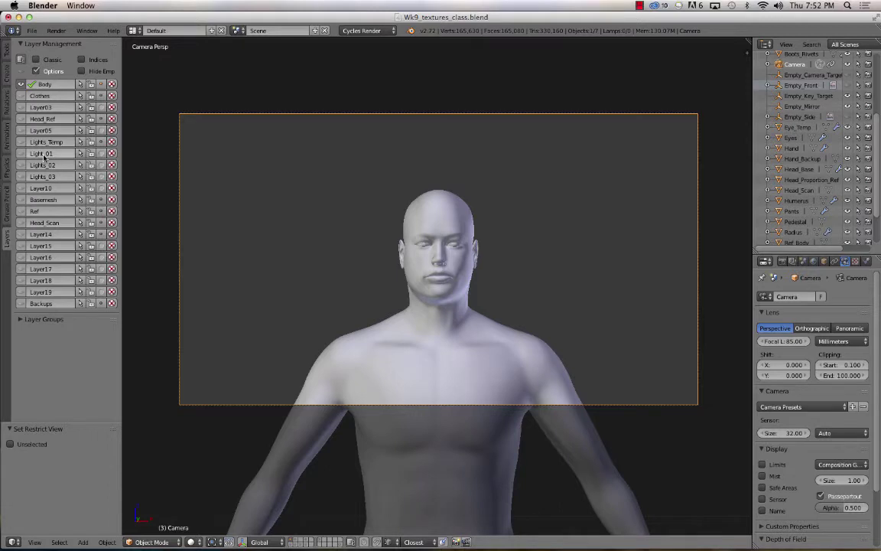
Step: Rename the Light_01 layer to Lights_01 and save over Wk9_textures_class.blend
click(40, 154)
text(Lights_01)
key(Return)
key(ctrl+s)
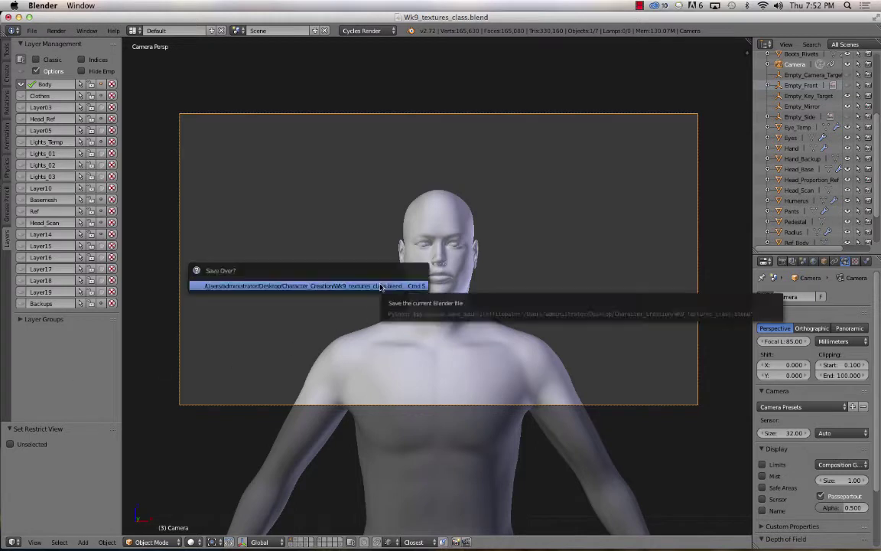
click(380, 288)
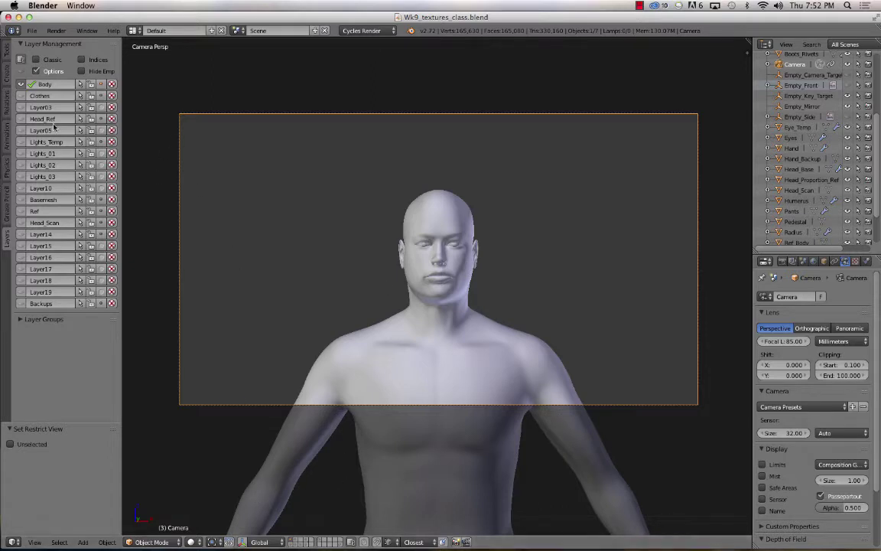
Step: Make Lights_01 the active layer and add a plane at the origin in side view
click(48, 153)
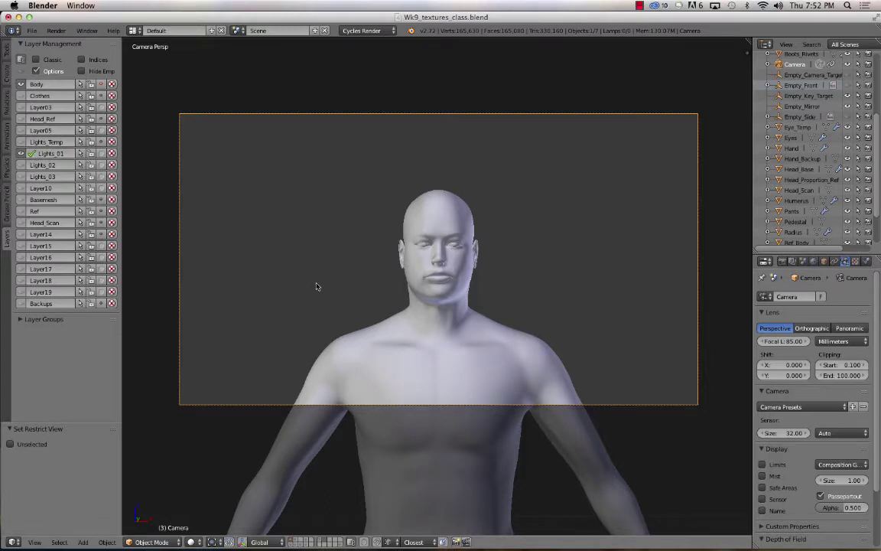
scroll(452, 324, up, 2)
scroll(452, 325, down, 3)
scroll(454, 327, up, 4)
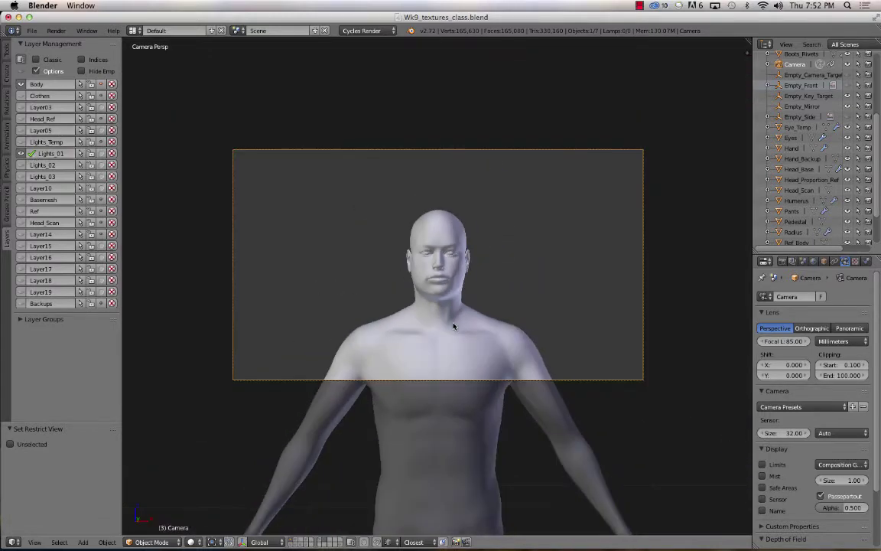
key(KP_3)
scroll(454, 324, down, 6)
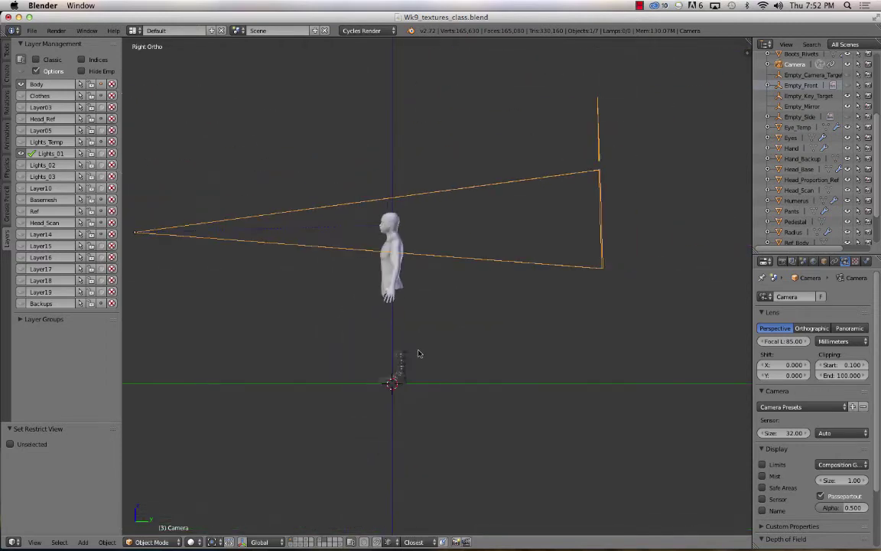
shift+middle_drag(413, 358, 442, 330)
key(shift+a)
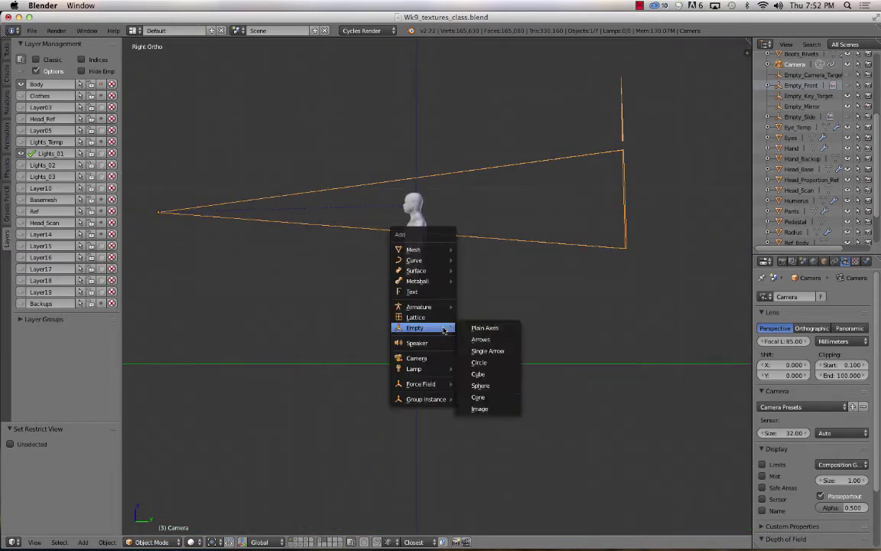
mouse_move(390, 227)
click(419, 229)
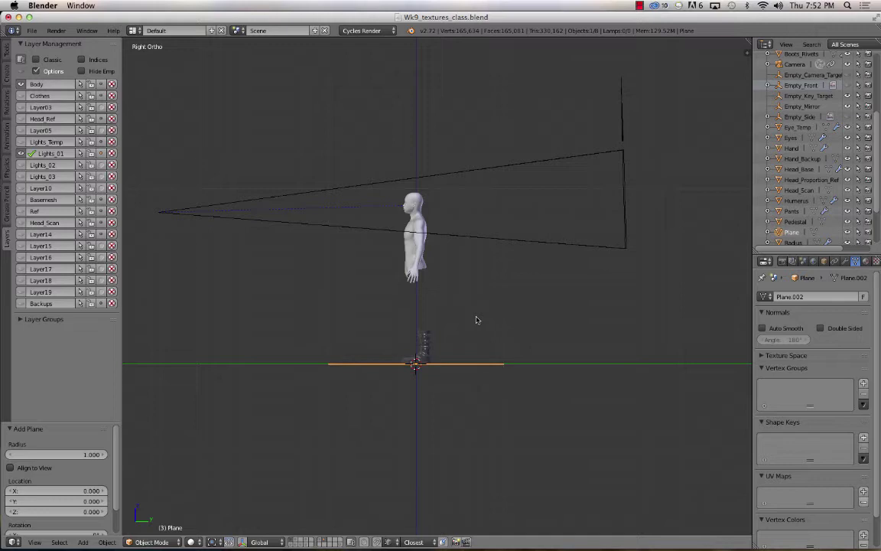
Step: Inspect the plane's transform values, then enter and leave its Edit Mode unchanged
key(n)
scroll(673, 167, up, 10)
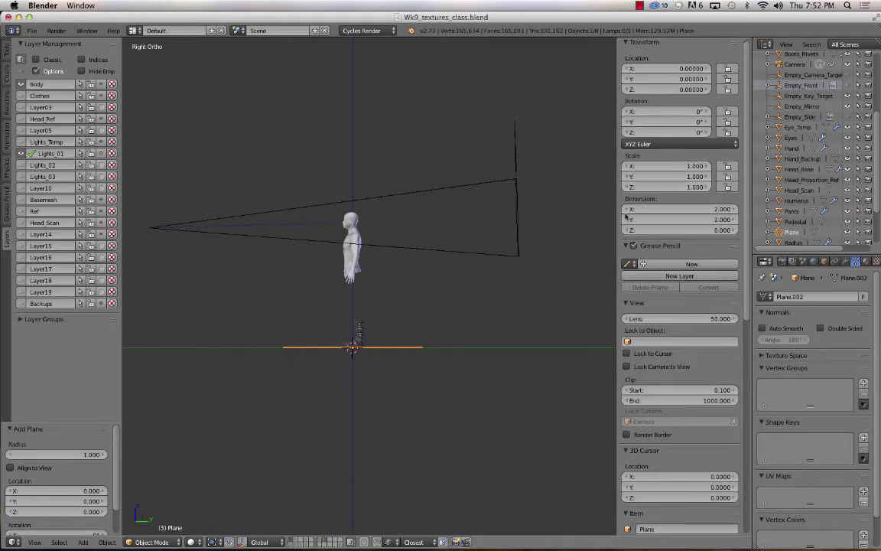
key(n)
key(Tab)
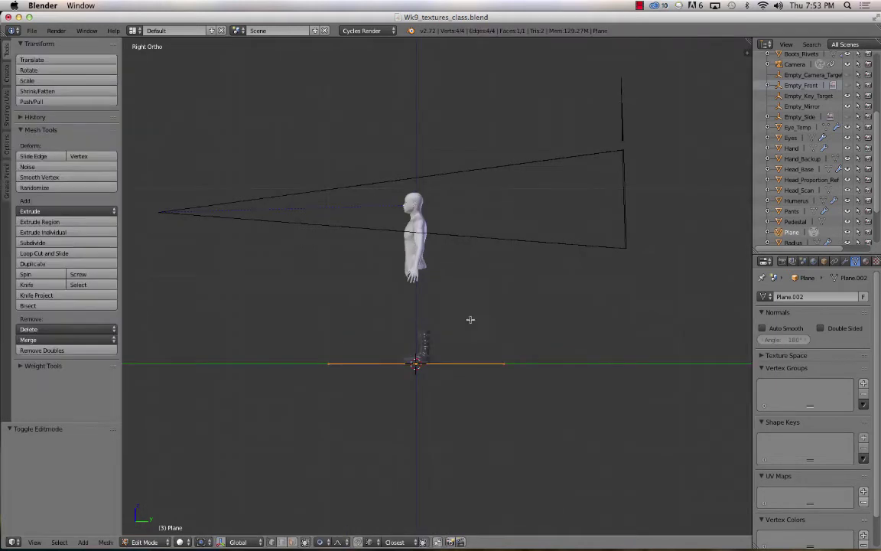
key(g)
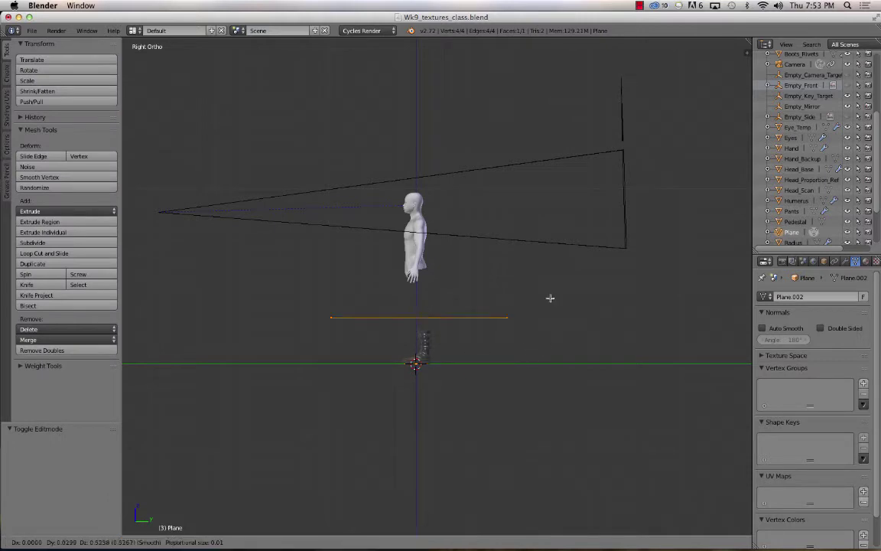
key(Escape)
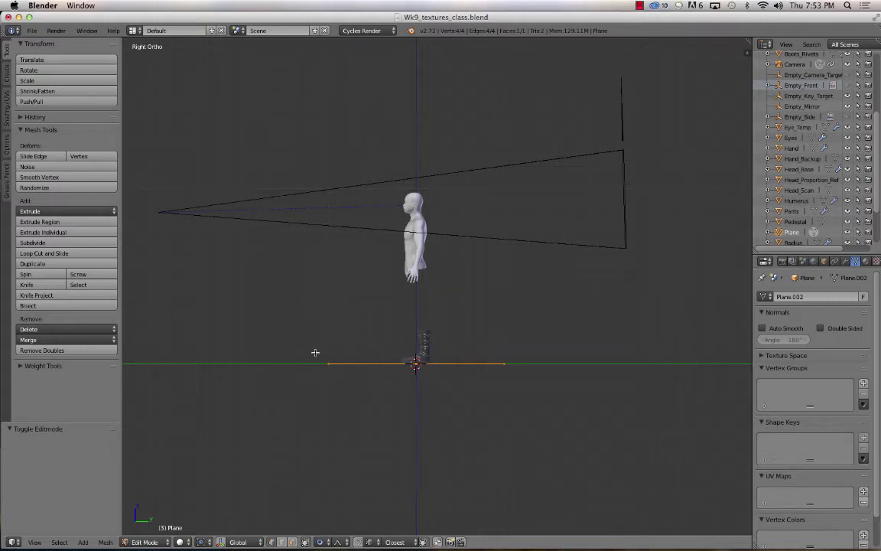
key(Tab)
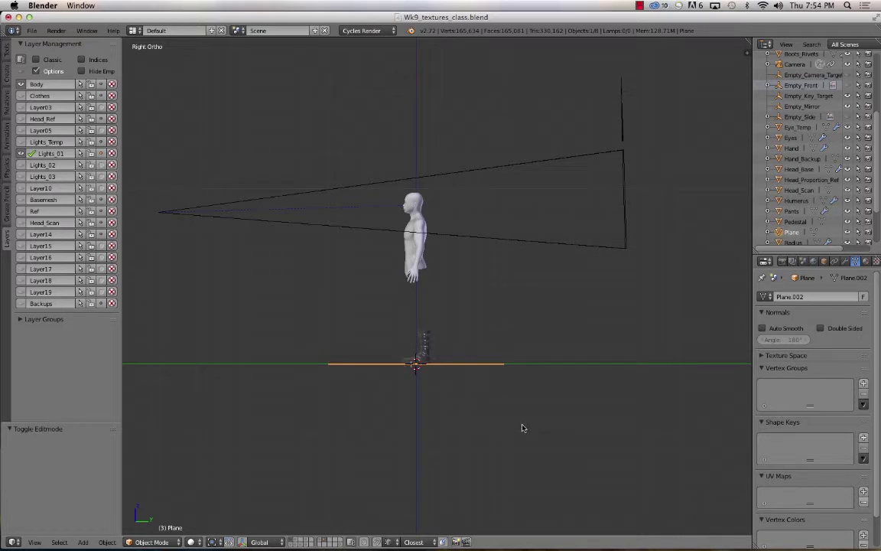
Step: Tilt the plane to about -56 degrees and move it up and left of the figure
key(r)
click(503, 311)
key(g)
click(371, 216)
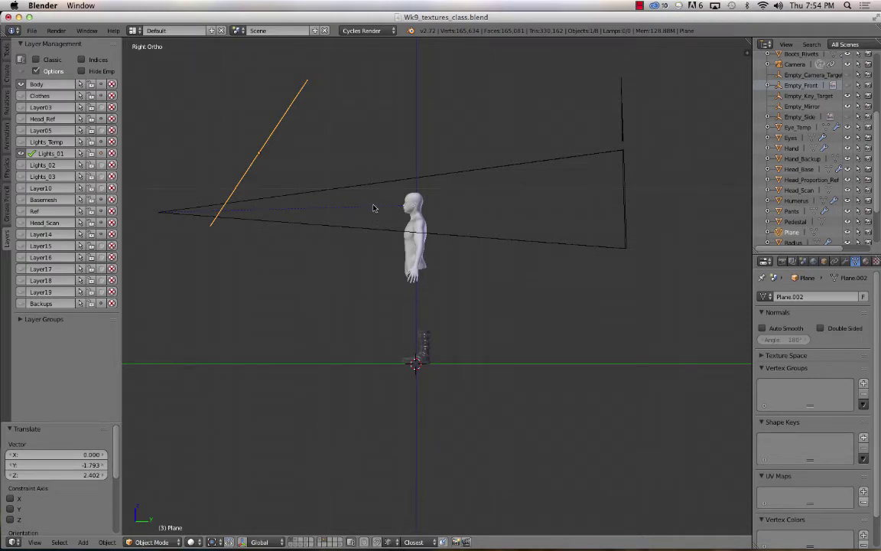
Step: Scale the plane's geometry to half size in Edit Mode, then view it from the top
key(Tab)
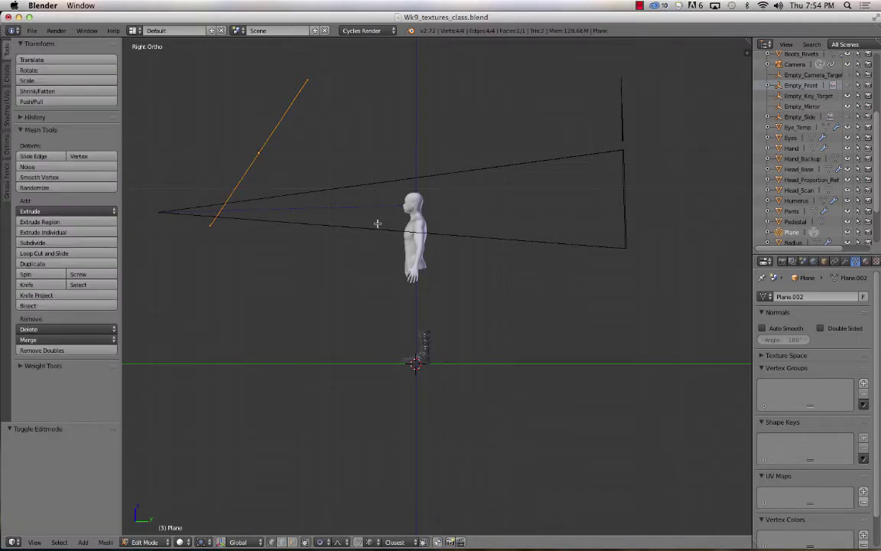
text(s.5)
key(Return)
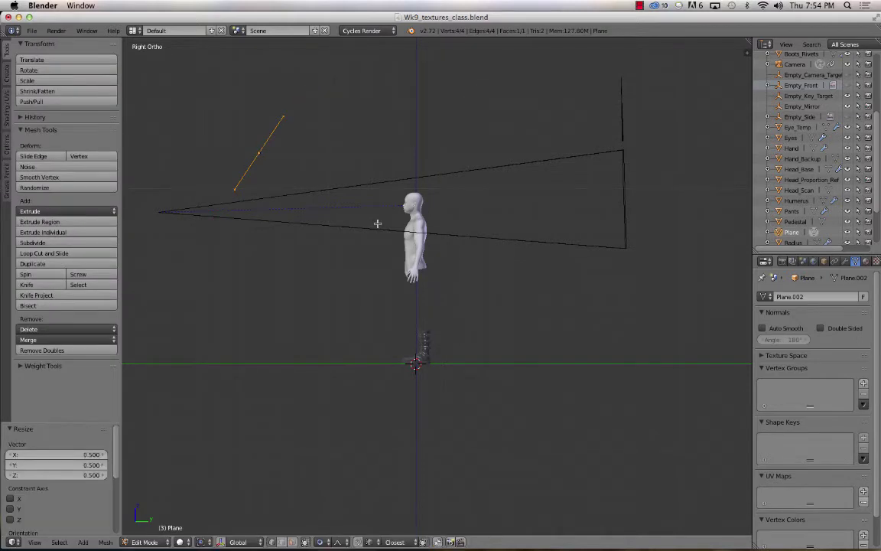
key(KP_7)
shift+middle_drag(506, 383, 308, 202)
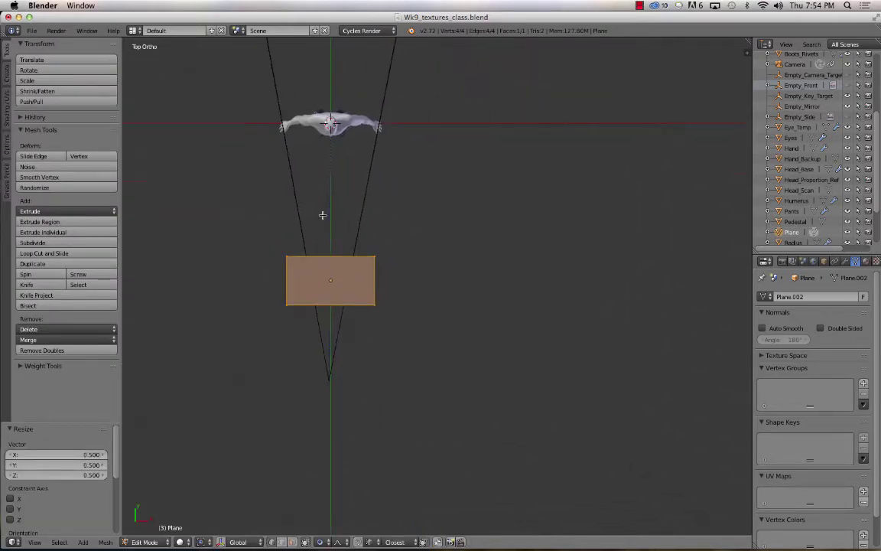
Step: Rotate the plane about 26.6° and place it to the left of the figure
key(Tab)
key(r)
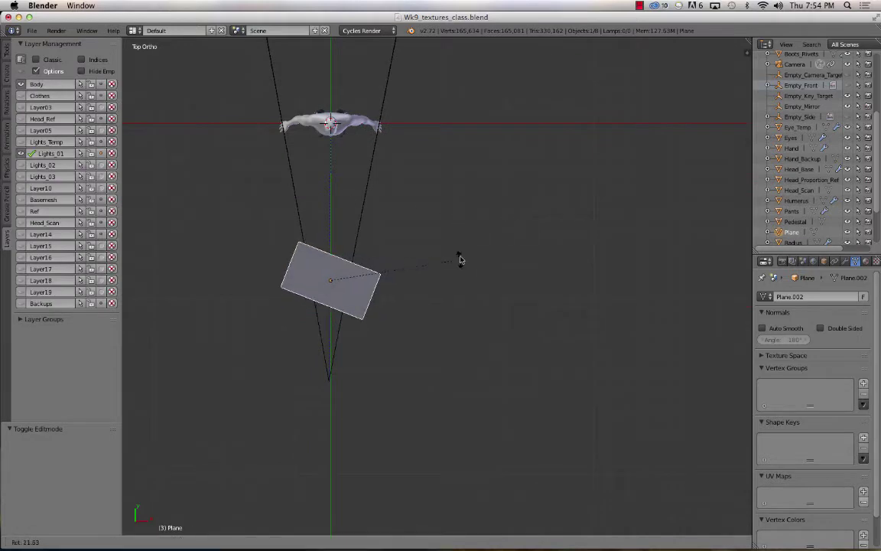
click(458, 272)
key(g)
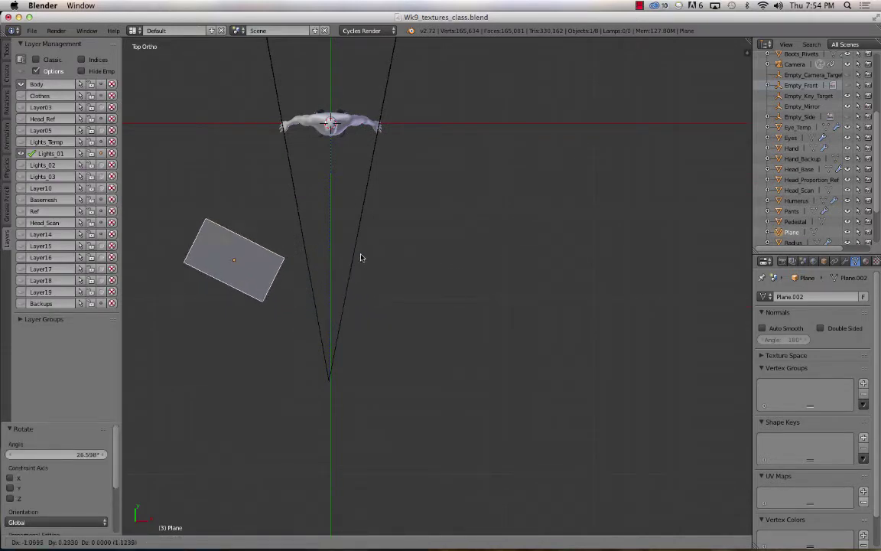
click(366, 253)
middle_drag(365, 255, 348, 263)
Step: Create a new material on the plane with an Emission surface at Strength 10
click(864, 262)
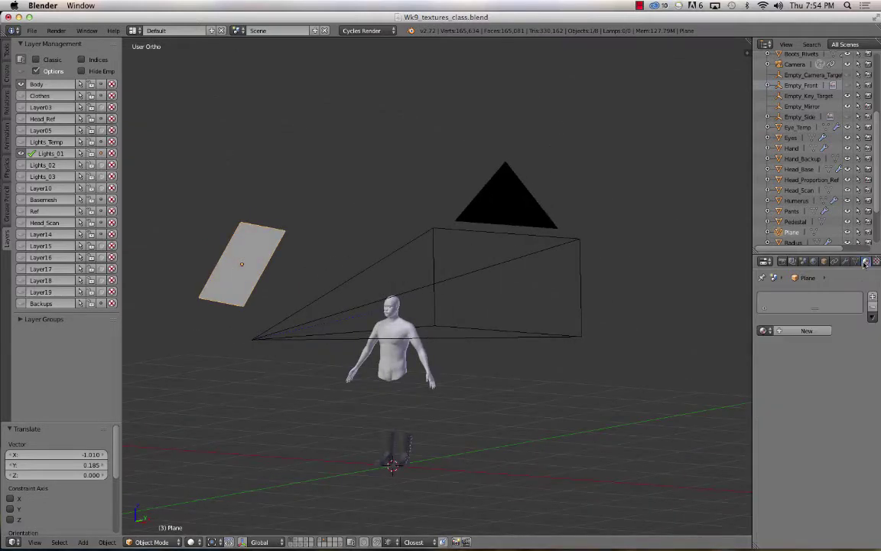
click(806, 330)
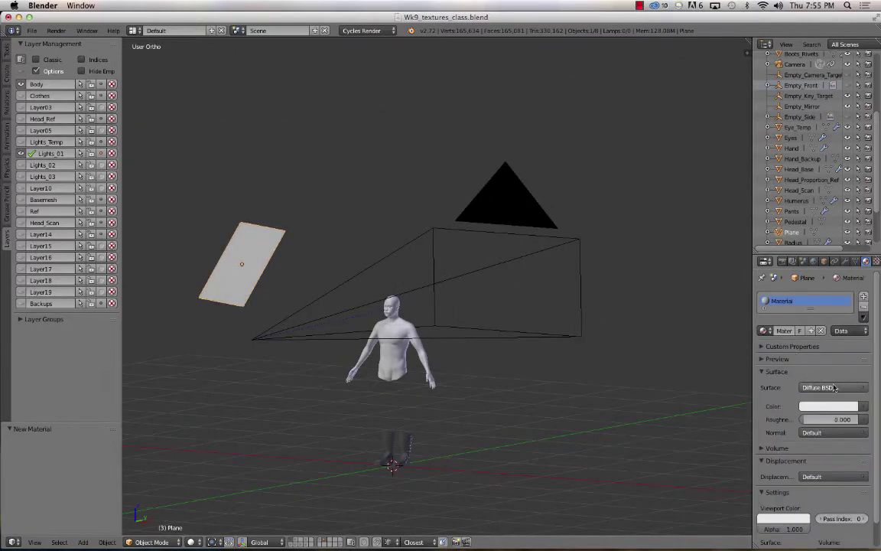
click(851, 389)
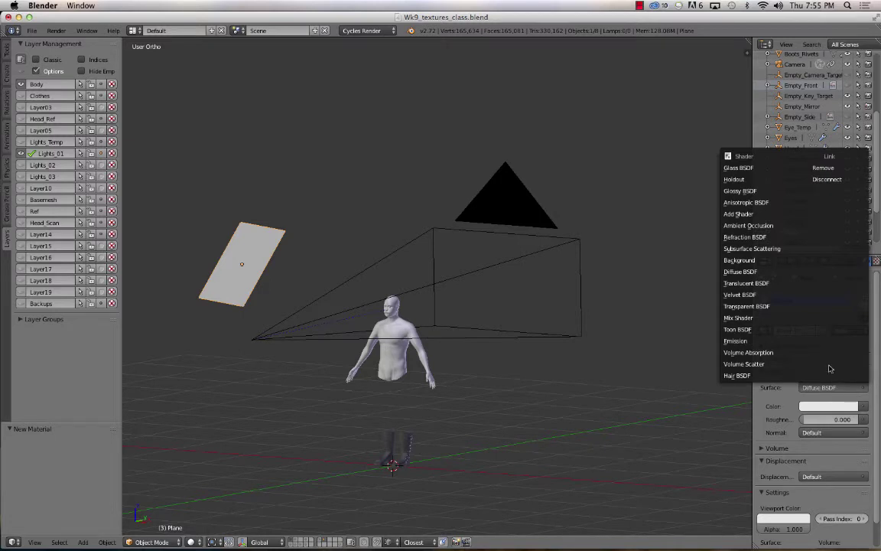
click(746, 340)
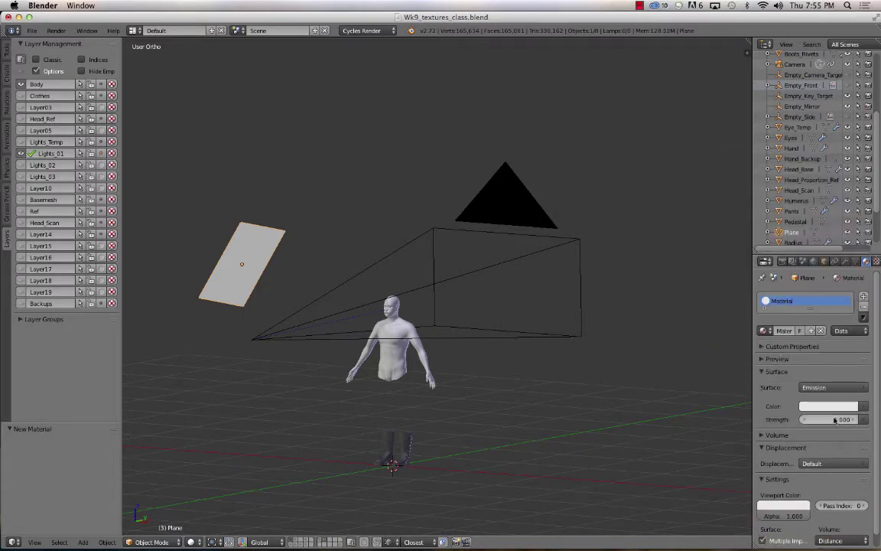
click(835, 420)
text(10)
key(Return)
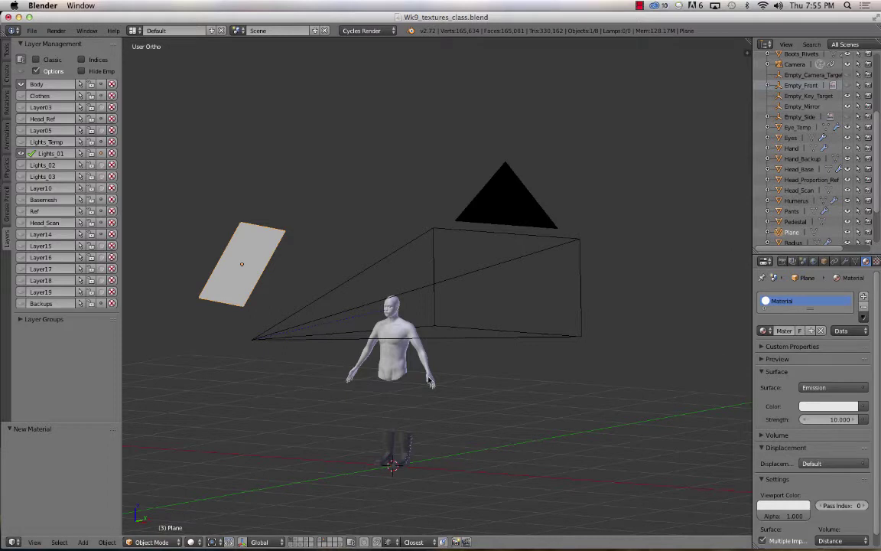
Step: Switch to rendered preview, show the Clothes layer and hide the Vest to reveal the torso
key(shift+z)
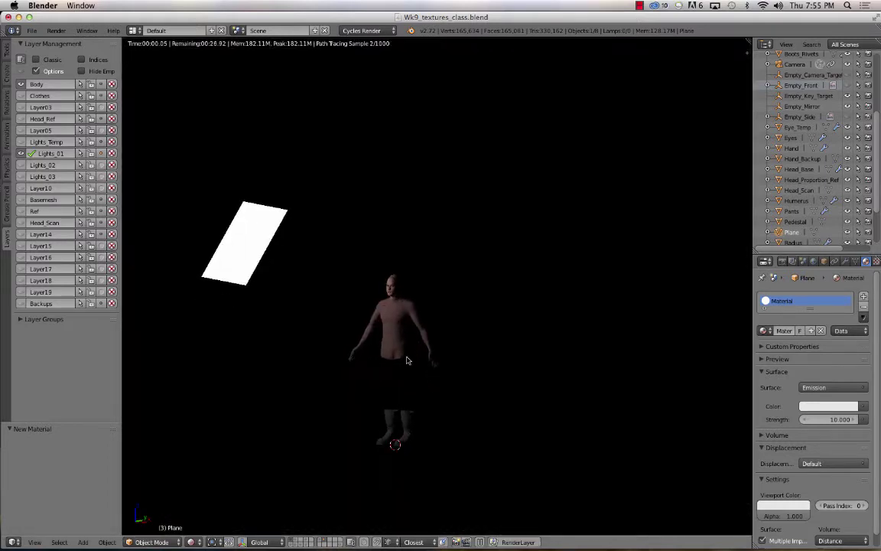
scroll(389, 366, up, 4)
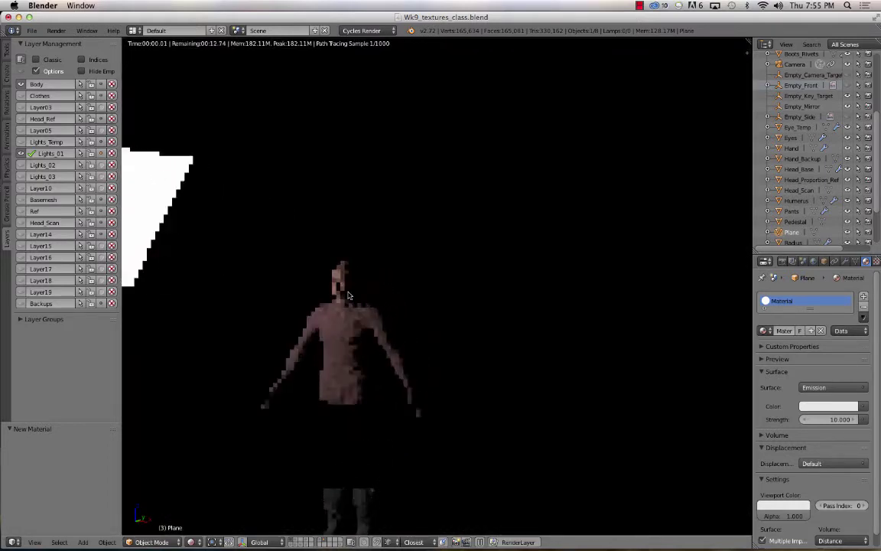
shift+middle_drag(372, 289, 463, 265)
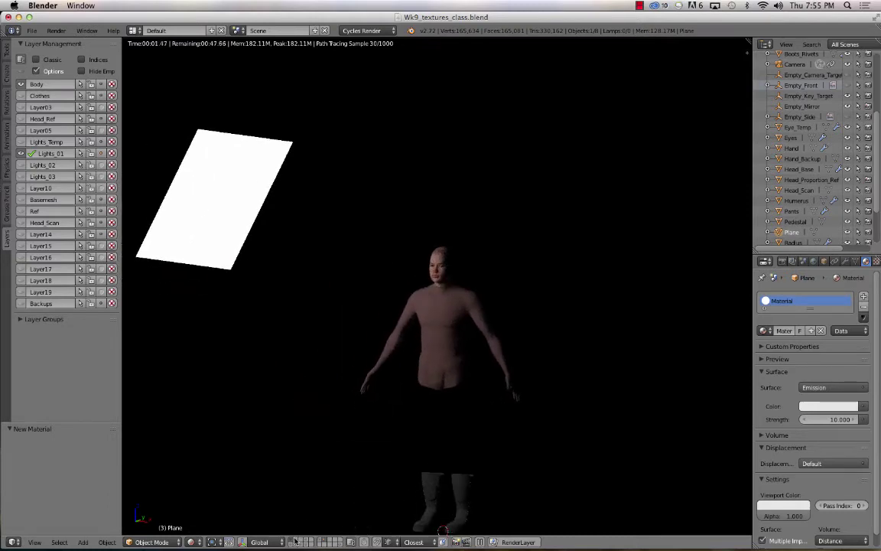
key(shift+2)
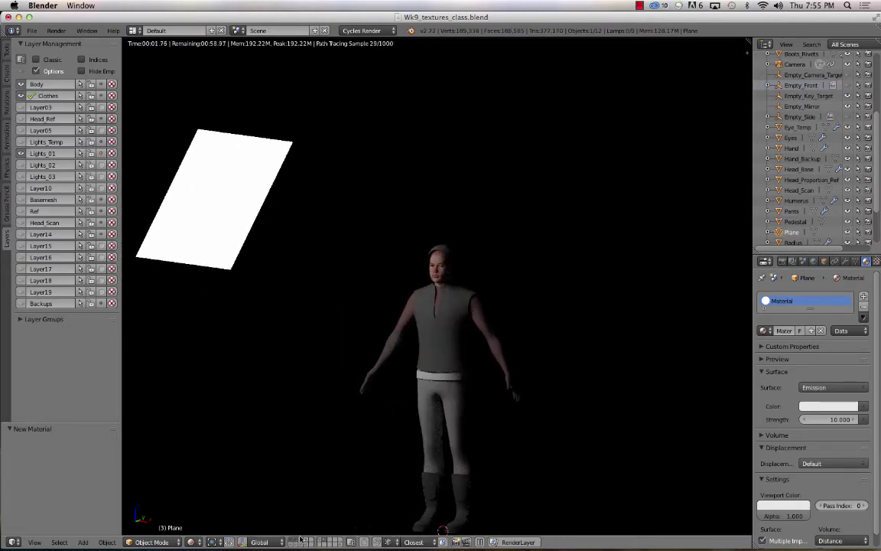
scroll(390, 390, up, 5)
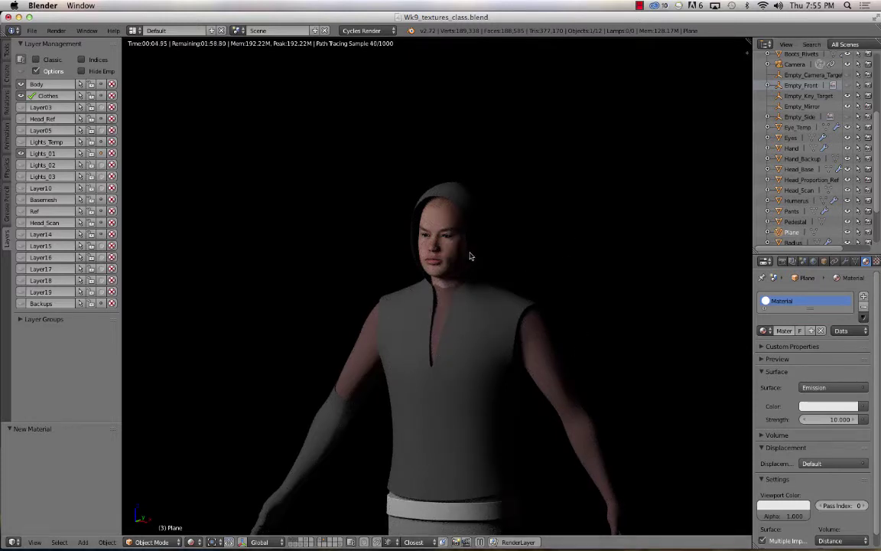
scroll(807, 238, down, 3)
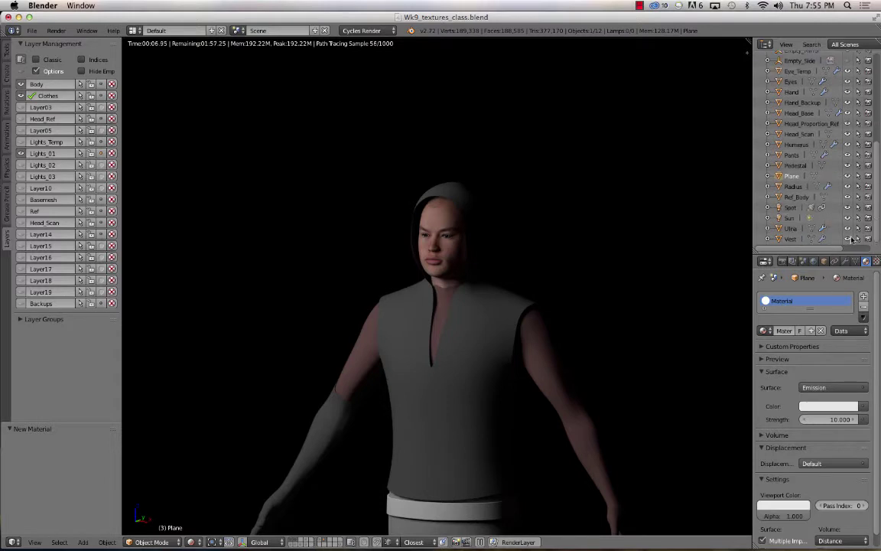
click(848, 238)
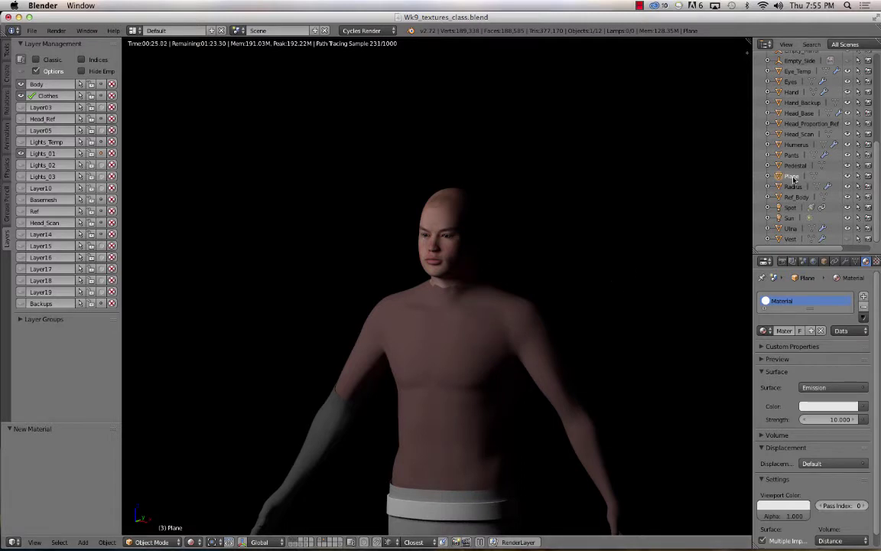
Step: Rename the Plane object to LT1_Key in the Outliner
double_click(795, 177)
text(L)
text(T1_Key)
key(Return)
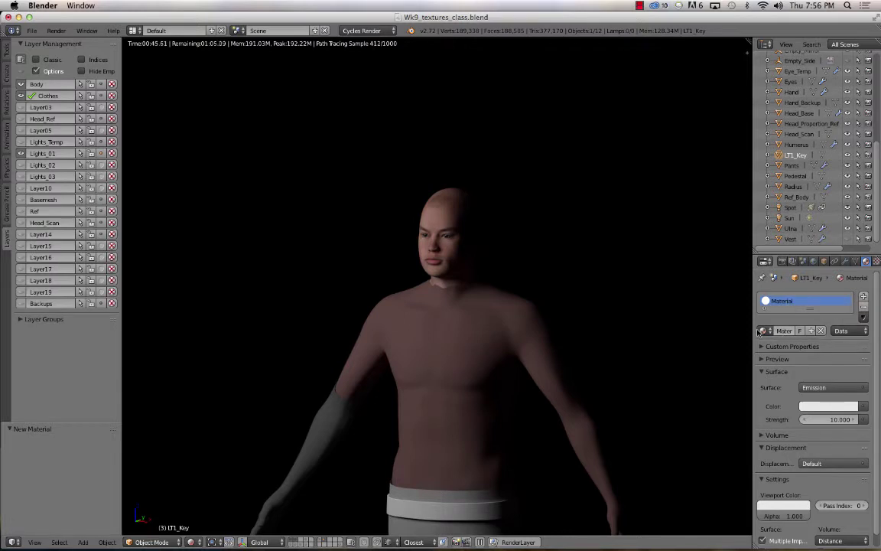
Step: Rename the plane's emission material to LT1_Key
drag(753, 321, 708, 333)
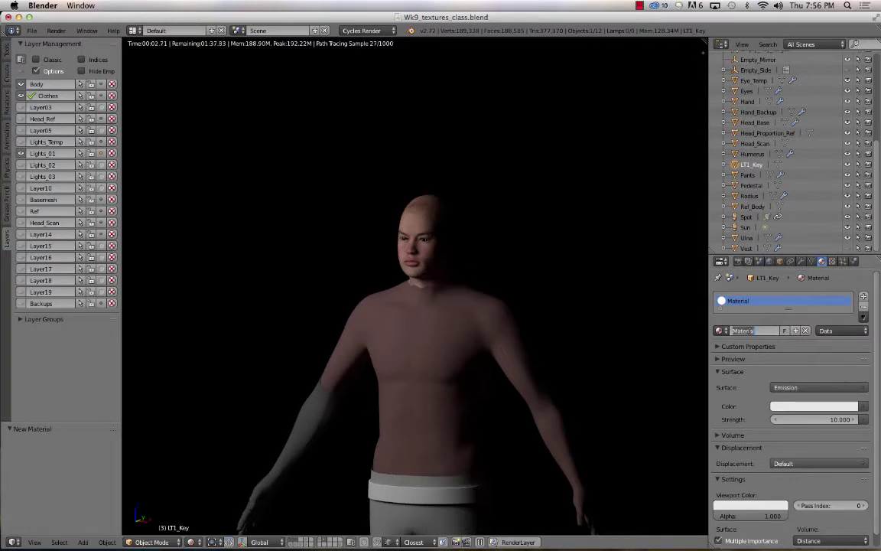
text(LT1_Key)
key(Return)
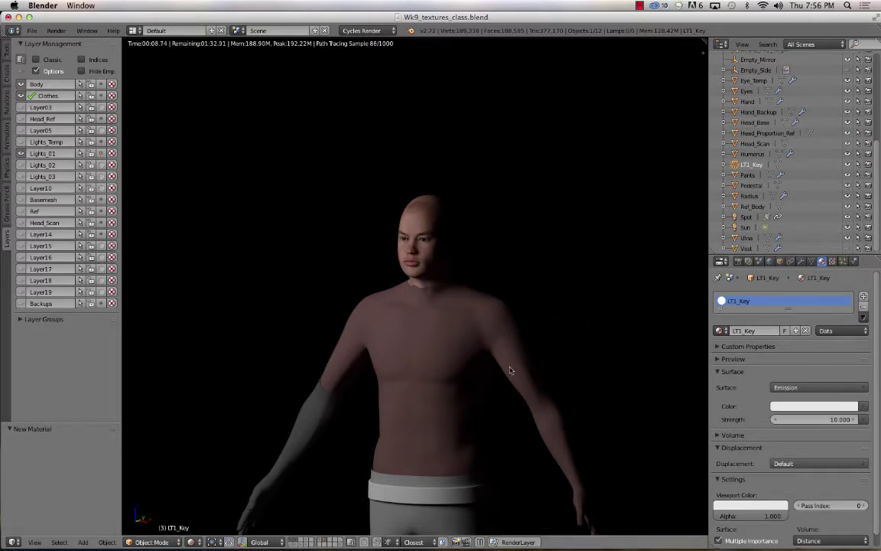
Step: Add a plane in side view, stand it upright with a 90° rotation, and place it behind the figure
key(shift+z)
mouse_move(451, 333)
middle_down()
mouse_move(496, 364)
mouse_move(423, 356)
mouse_move(430, 336)
middle_up()
key(KP_3)
scroll(426, 313, up, 2)
scroll(427, 314, down, 5)
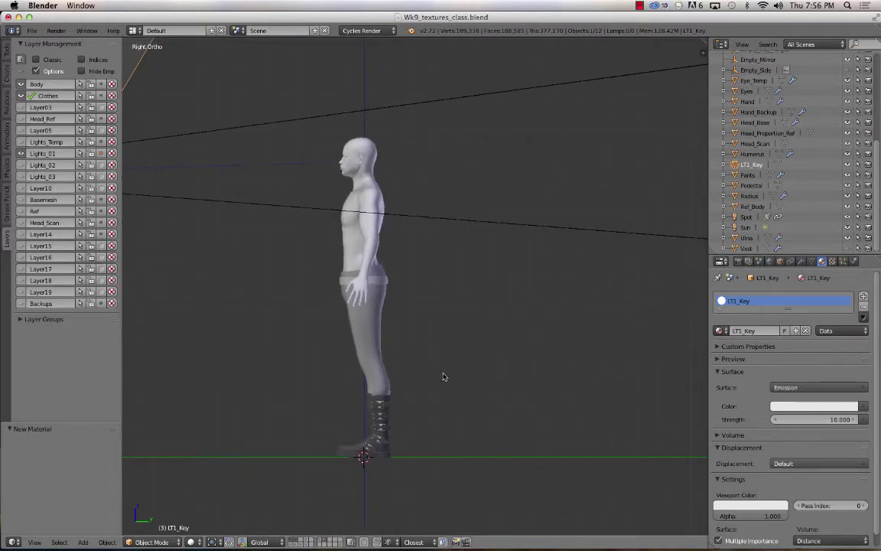
key(shift+a)
click(493, 368)
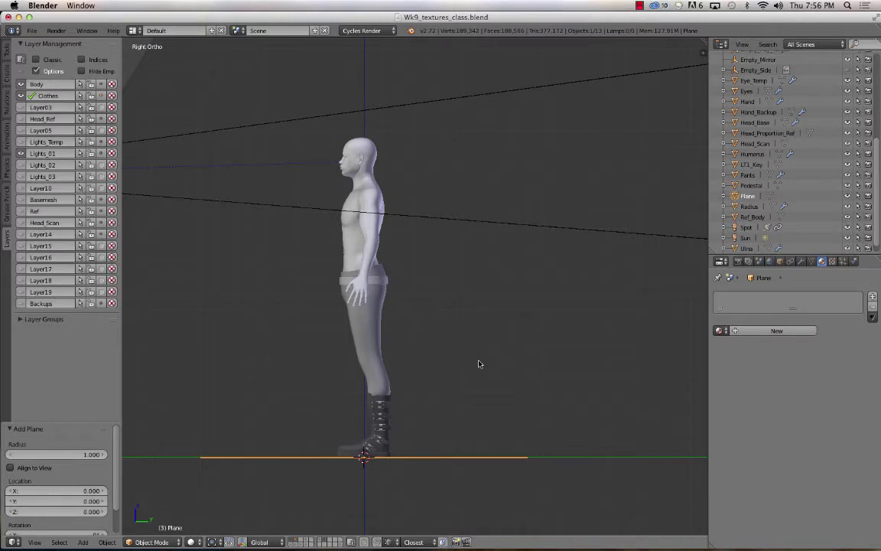
text(r90)
key(Return)
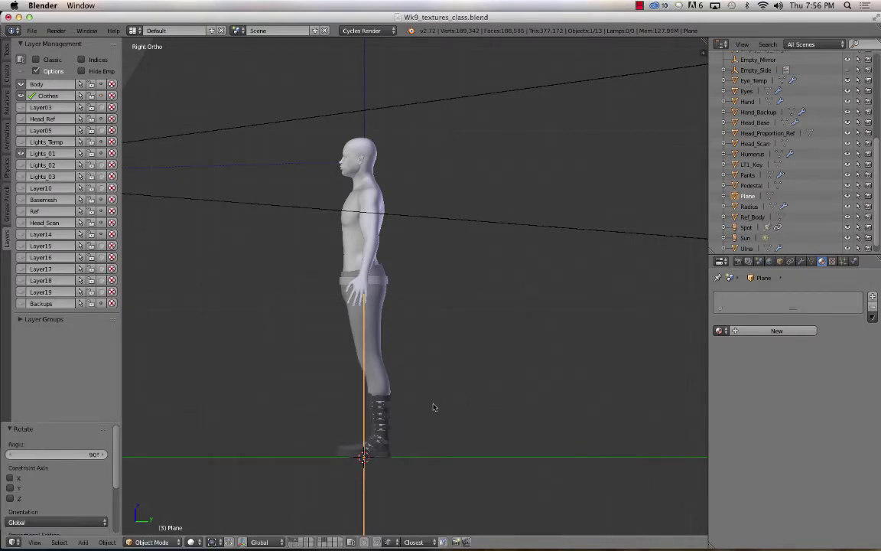
key(g)
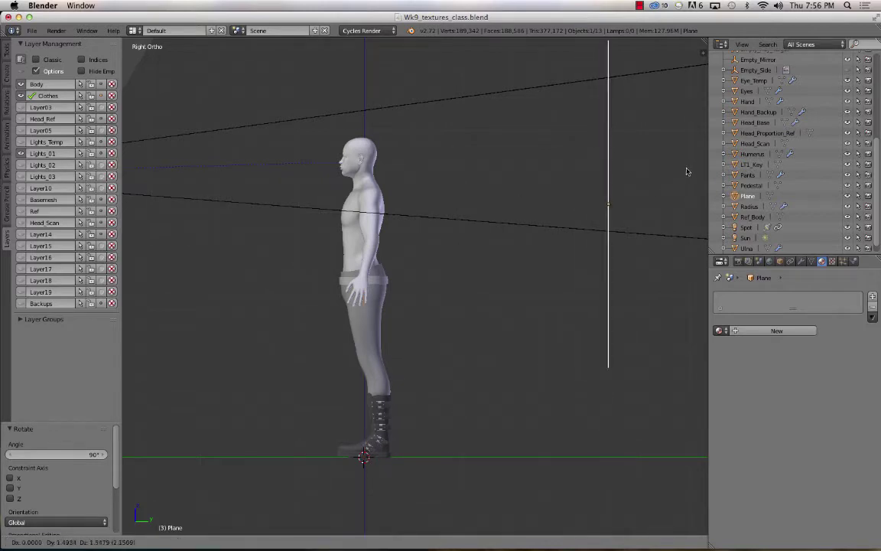
click(687, 172)
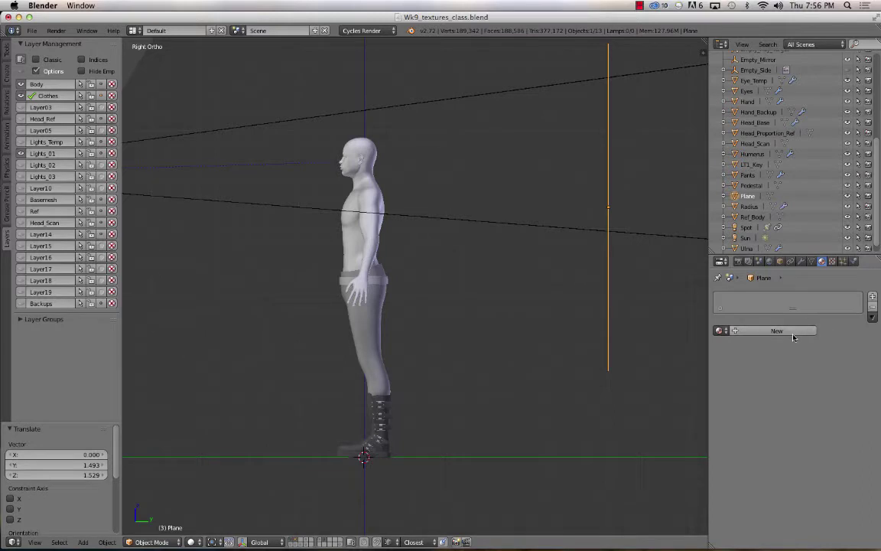
Step: Give the new plane a new Emission material with Strength 50
click(799, 330)
click(844, 389)
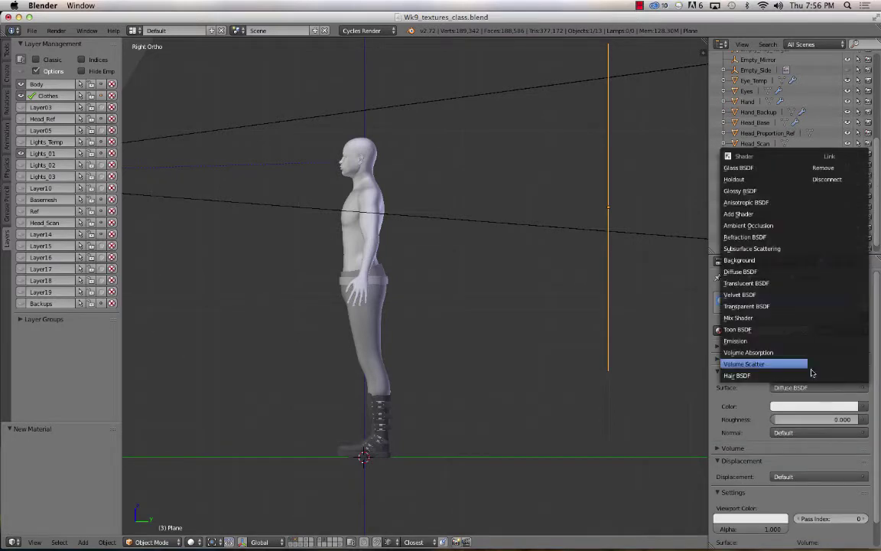
click(734, 320)
click(820, 420)
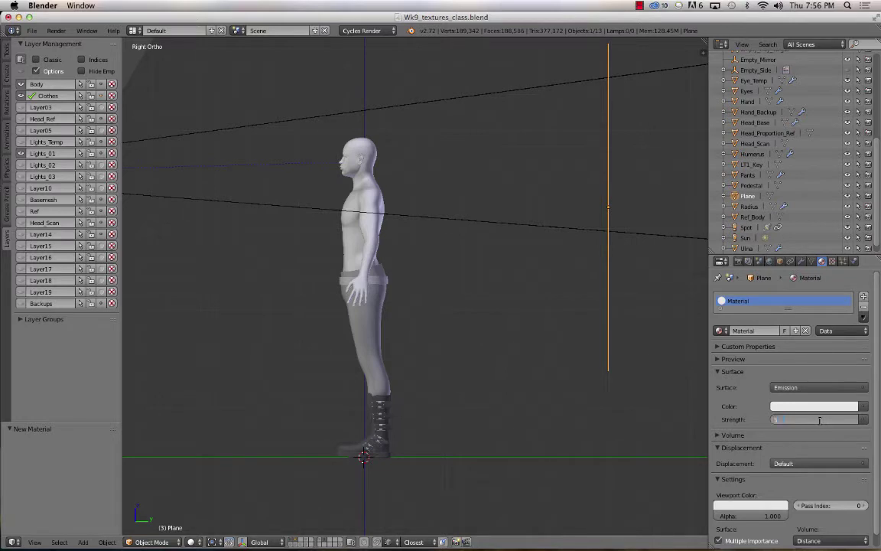
text(50)
key(Return)
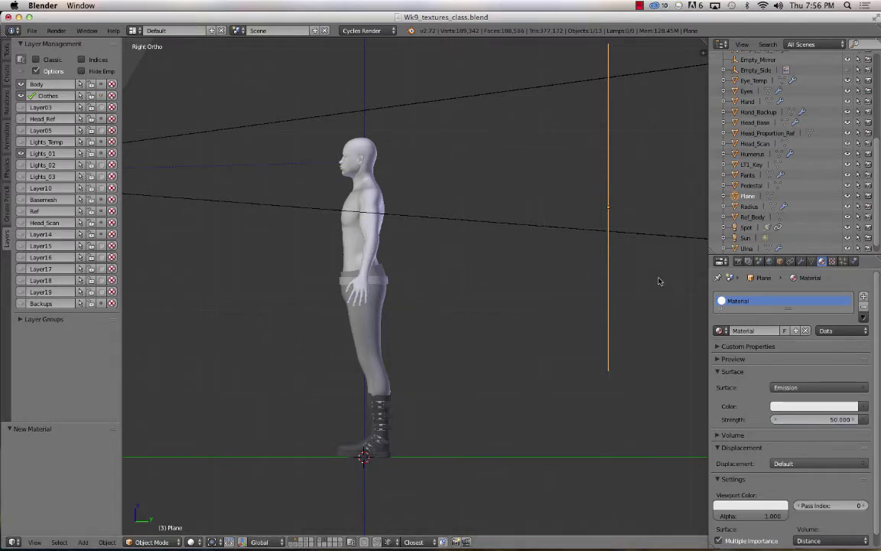
Step: Rename the upright back light plane to LT1_Back
double_click(746, 195)
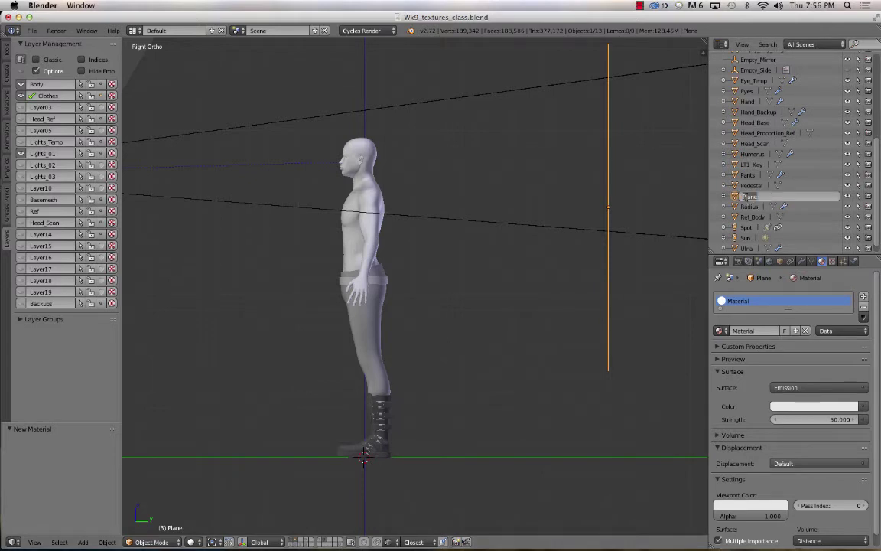
key(BackSpace)
key(Return)
Step: Rename the plane's emission material to LT1_Back and make the Outliner taller
click(743, 330)
text(lt1_Back)
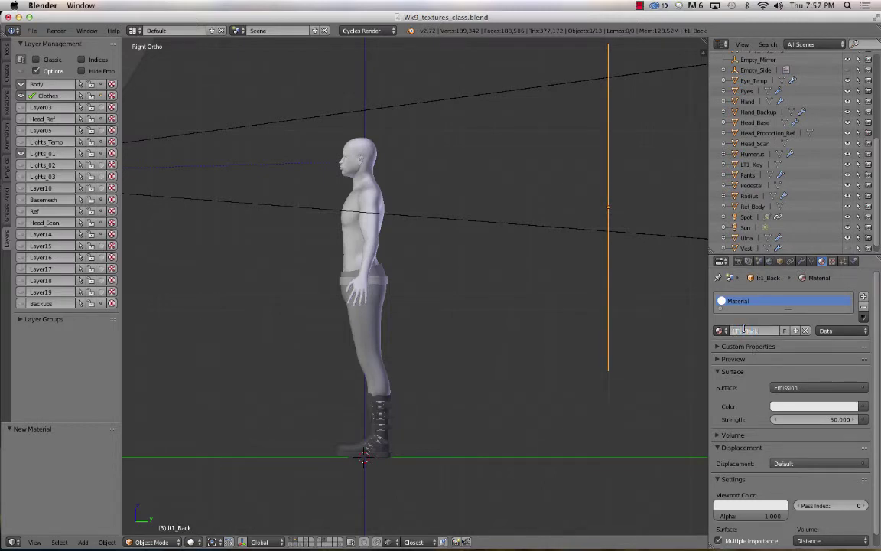
key(Return)
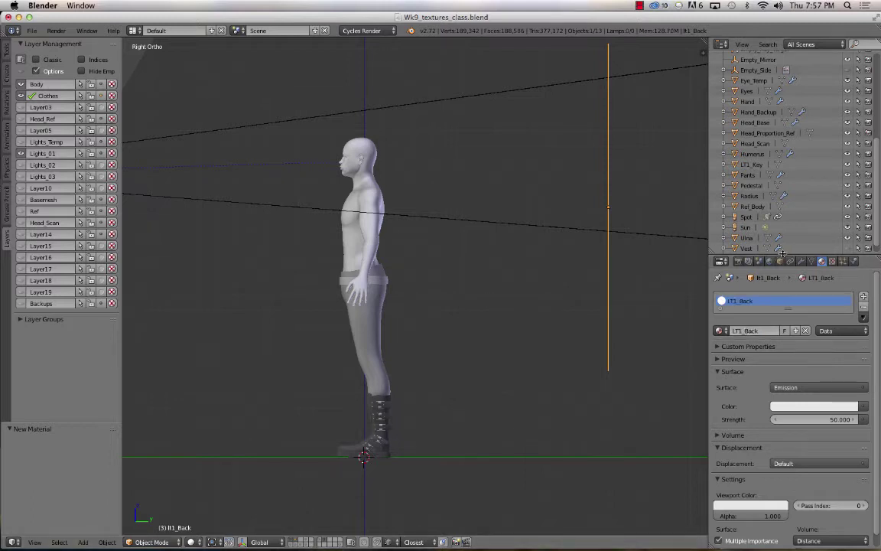
drag(780, 258, 780, 290)
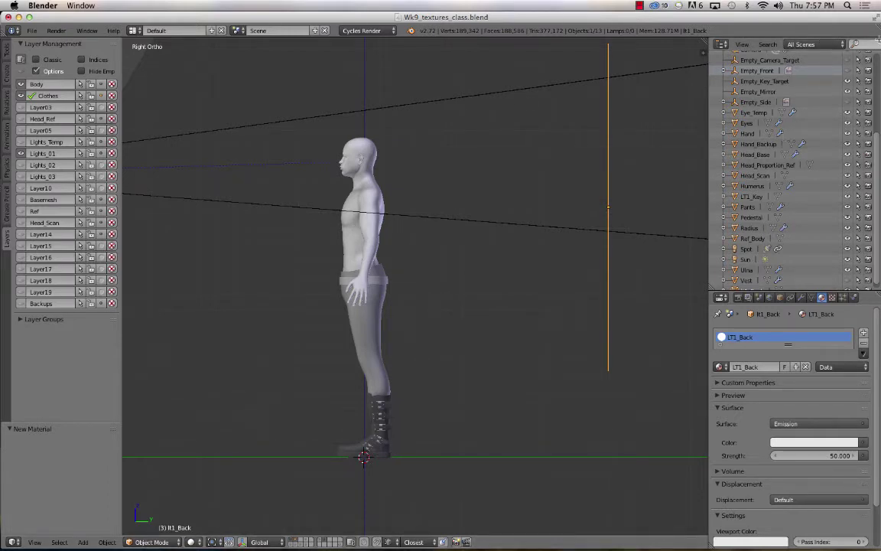
Step: Split off the top of the Outliner as a 3D View showing the camera in rendered shading
drag(878, 39, 850, 210)
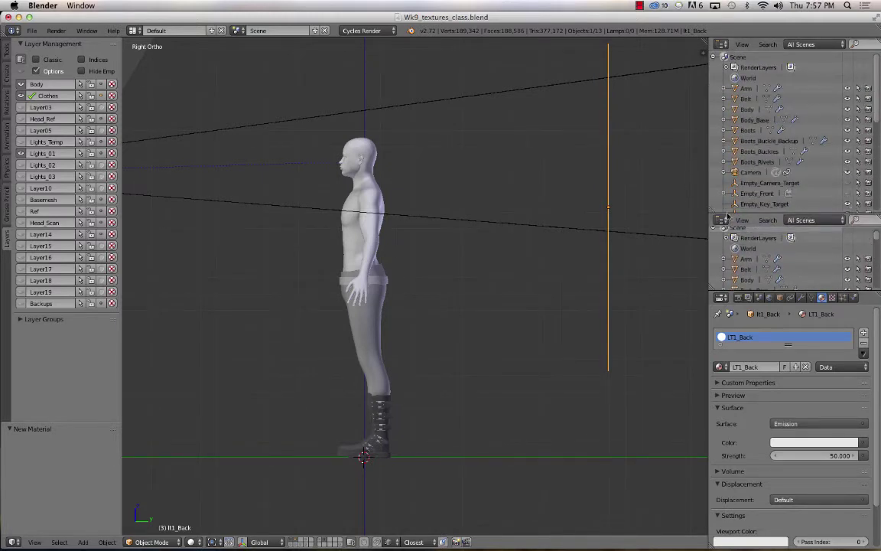
click(721, 44)
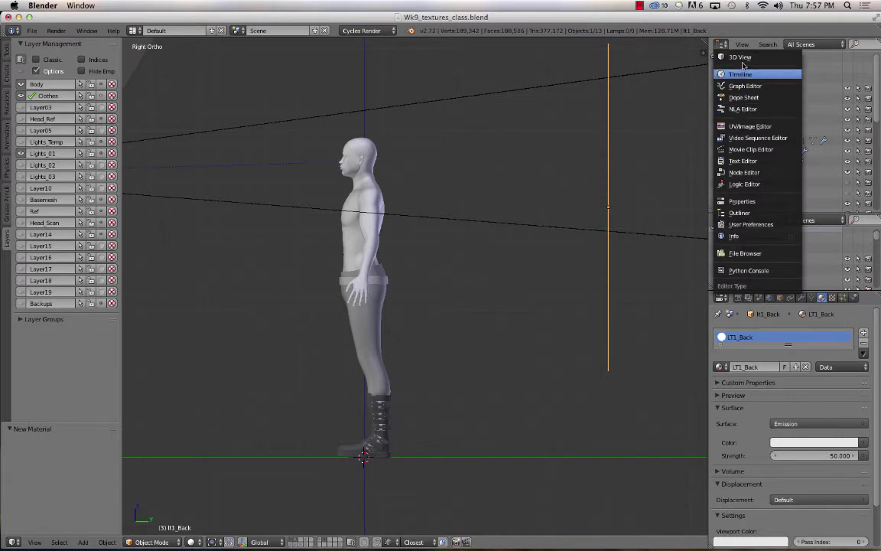
click(739, 57)
key(KP_0)
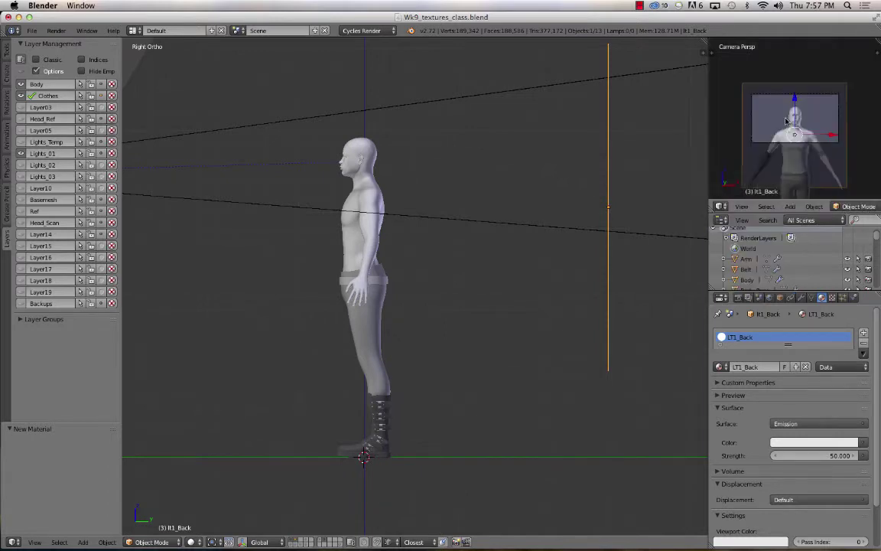
scroll(786, 120, up, 5)
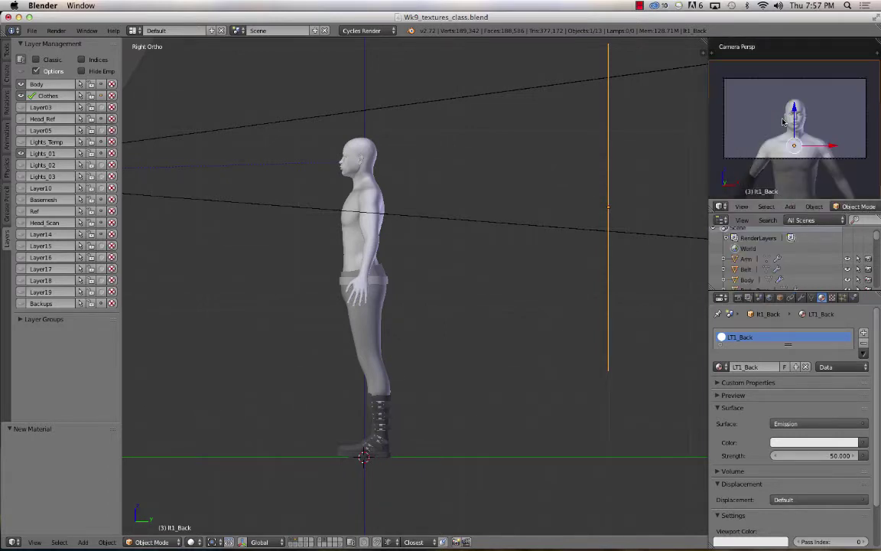
scroll(782, 120, up, 1)
scroll(782, 120, down, 2)
key(shift+z)
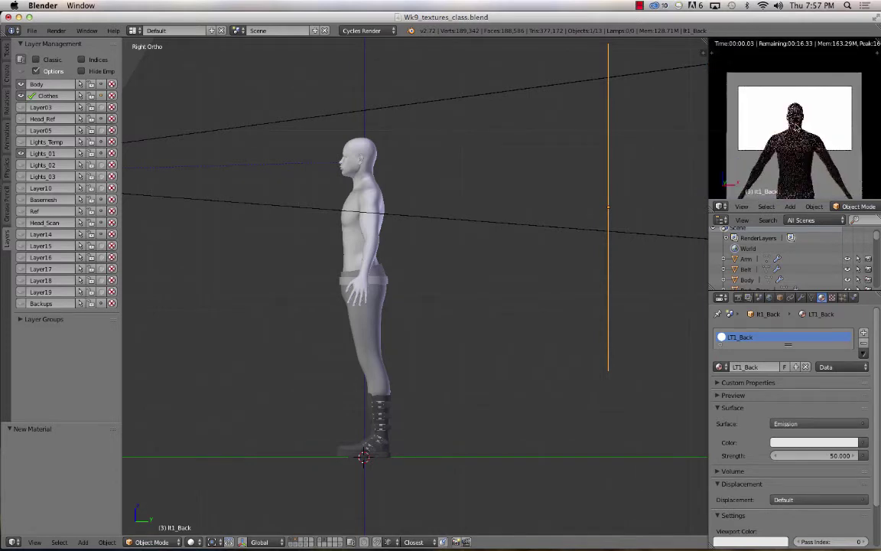
Step: Lower the camera and then the camera target empty along Z
right_click(792, 161)
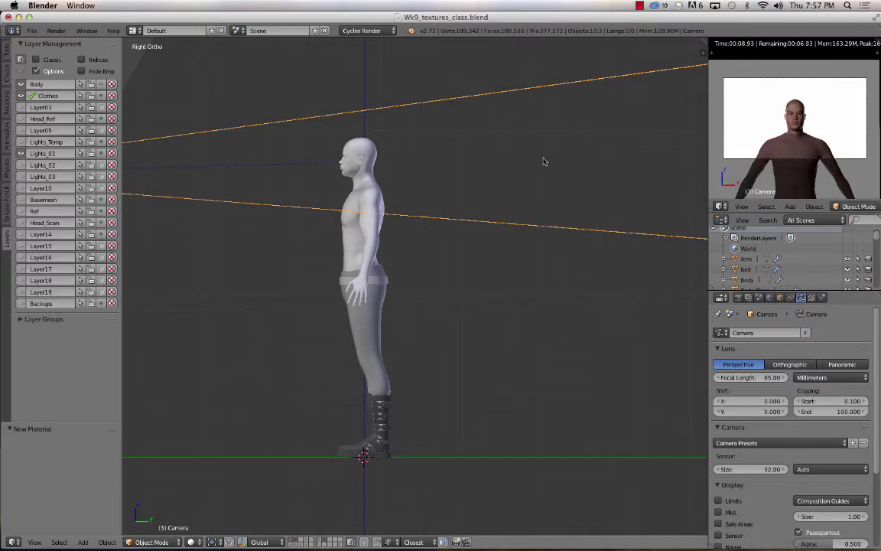
key(g)
key(z)
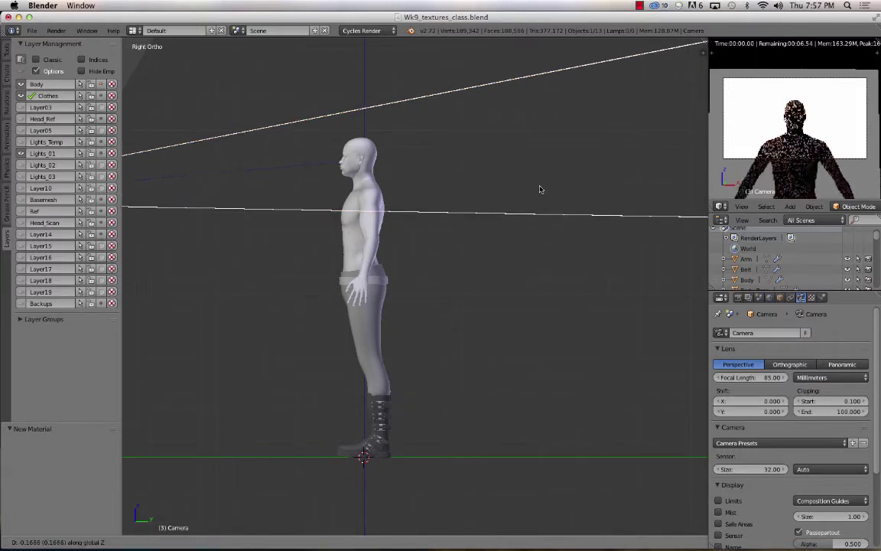
click(541, 198)
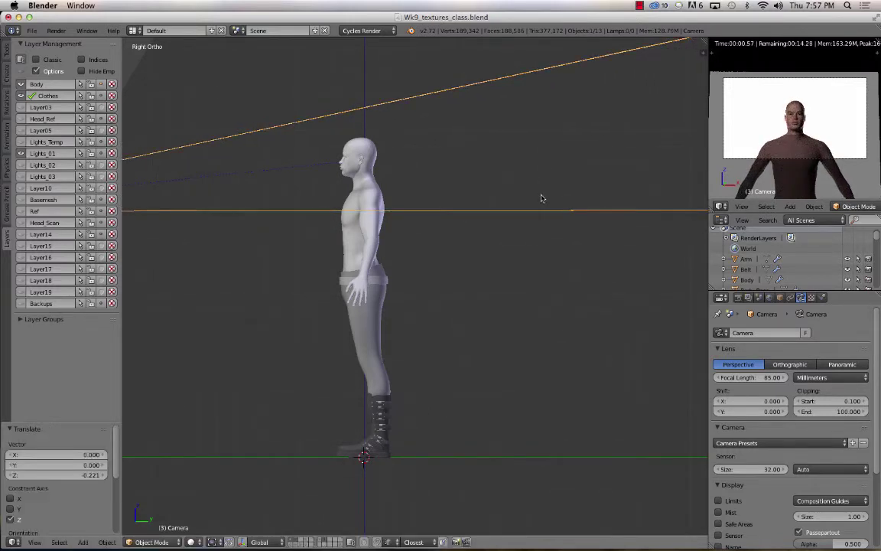
scroll(801, 283, down, 3)
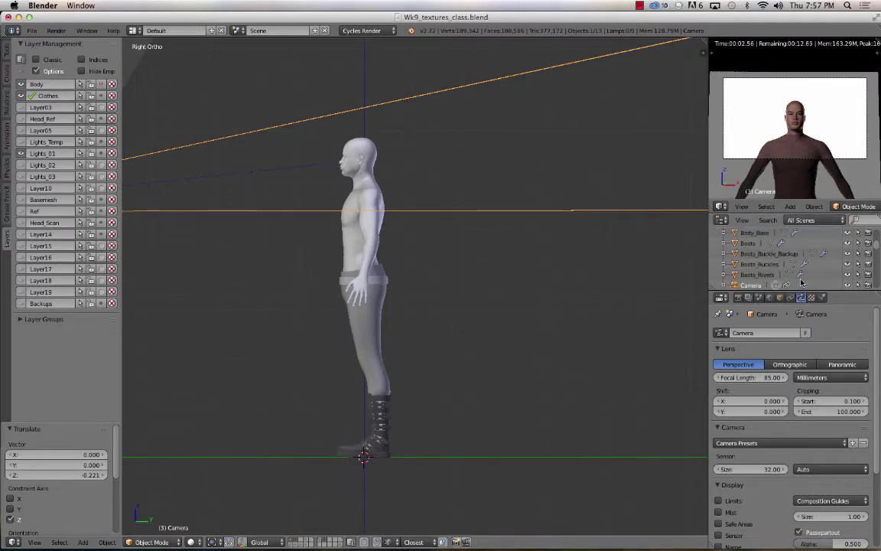
scroll(801, 282, down, 4)
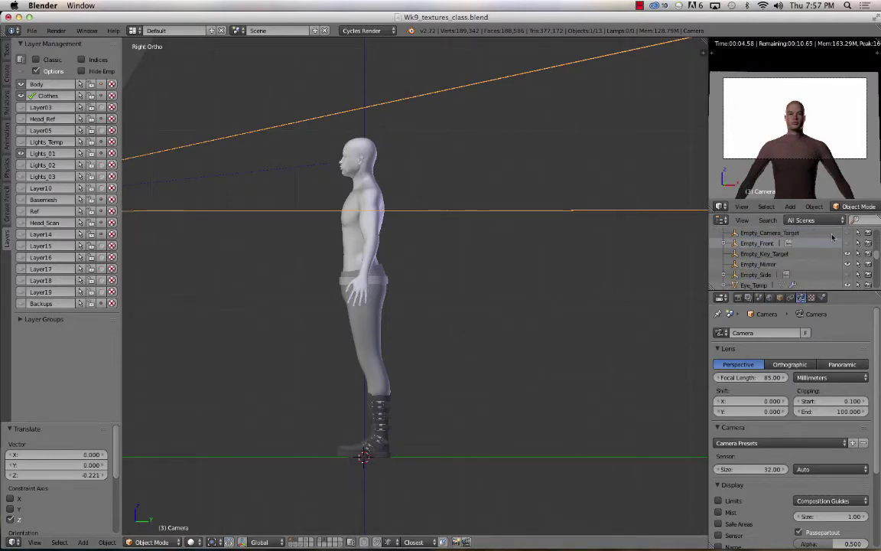
right_click(303, 164)
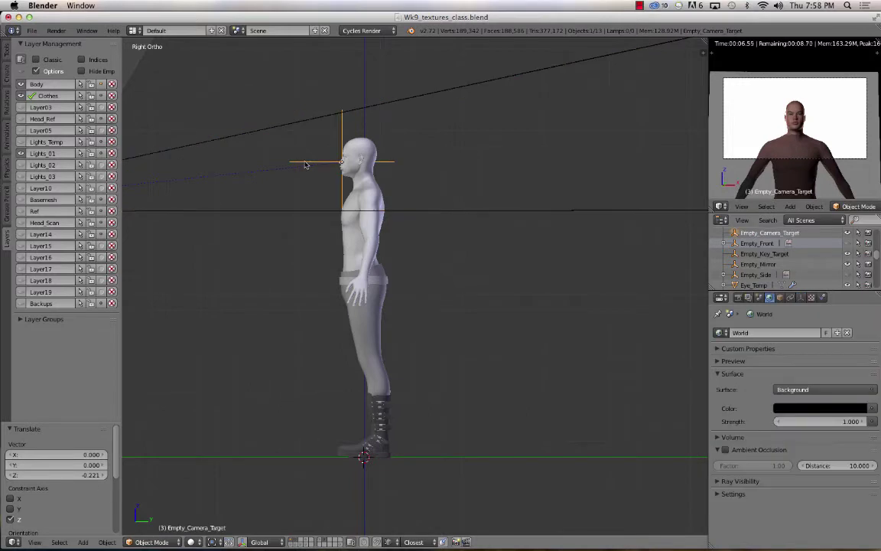
key(g)
key(z)
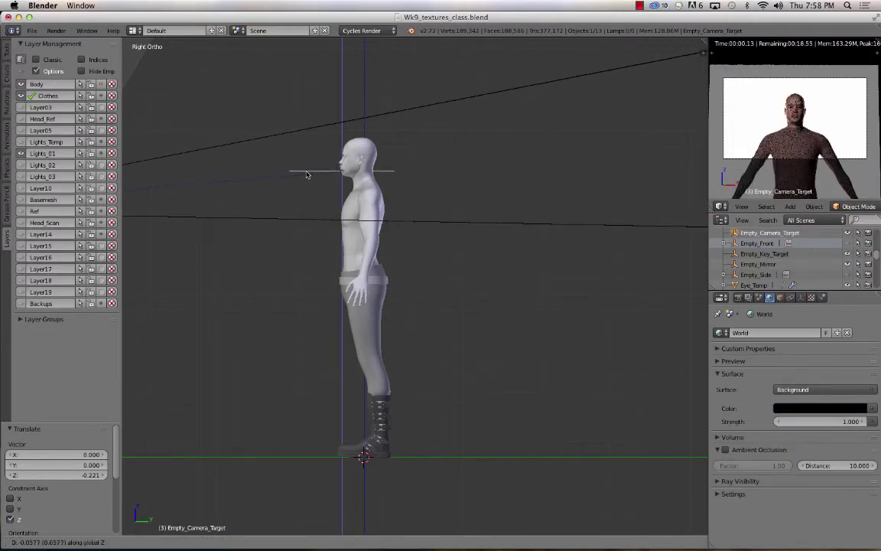
click(309, 179)
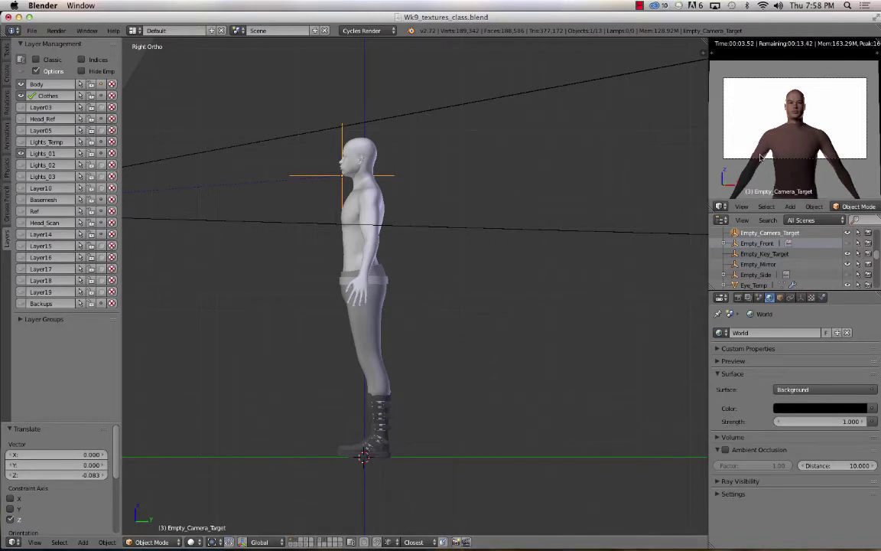
Step: Raise the camera, then raise the target empty to Z 0.038
right_click(271, 214)
key(g)
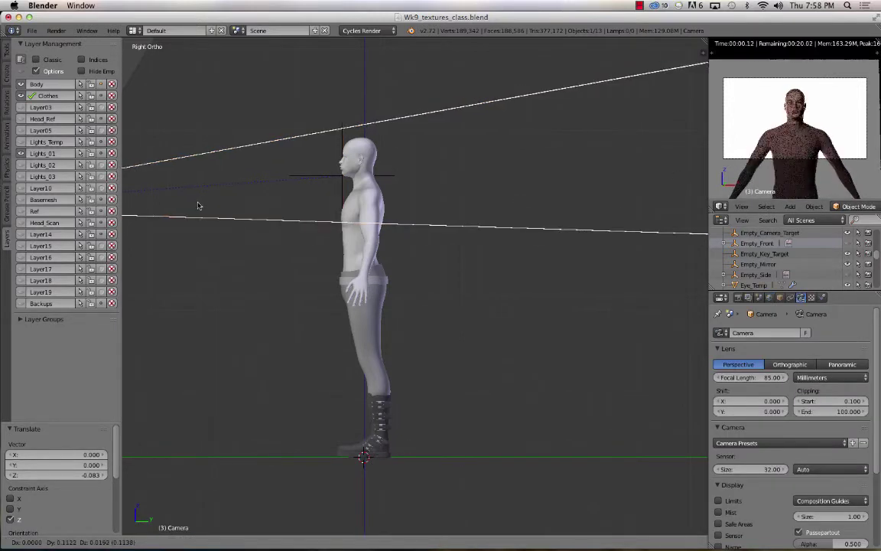
click(300, 179)
right_click(302, 177)
key(g)
key(z)
click(301, 171)
Step: In front view, shift the camera along X to 0.417
right_click(164, 166)
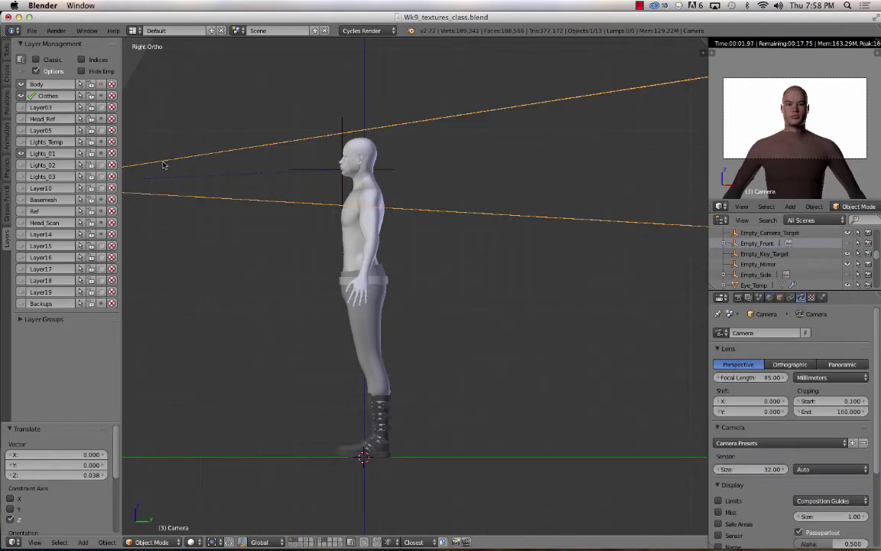
key(KP_1)
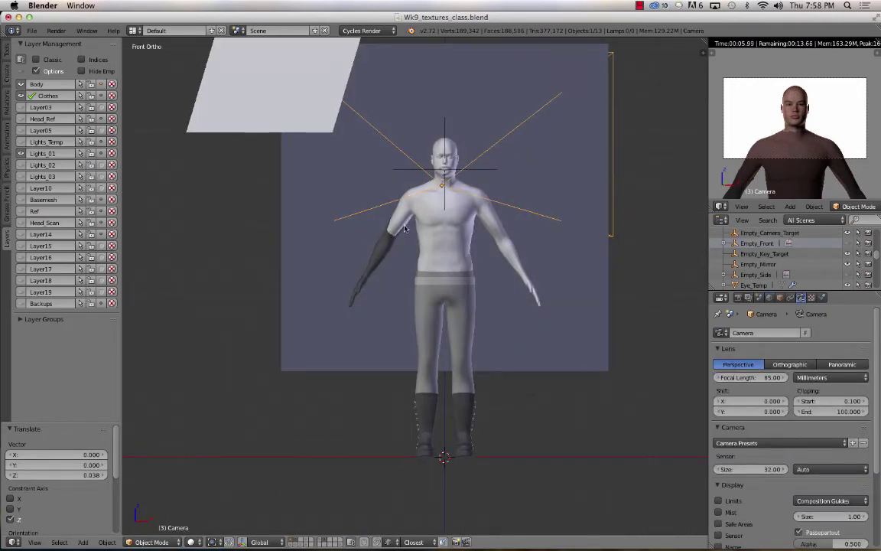
key(g)
key(x)
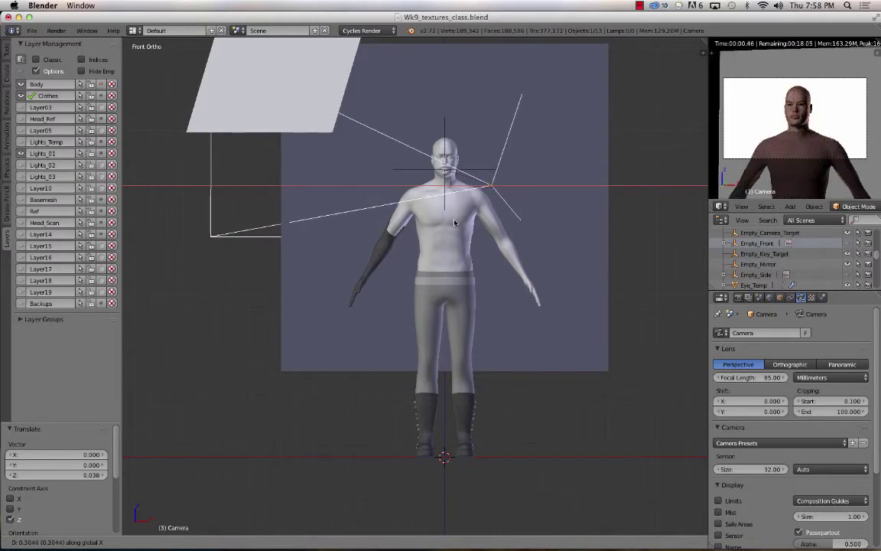
click(474, 223)
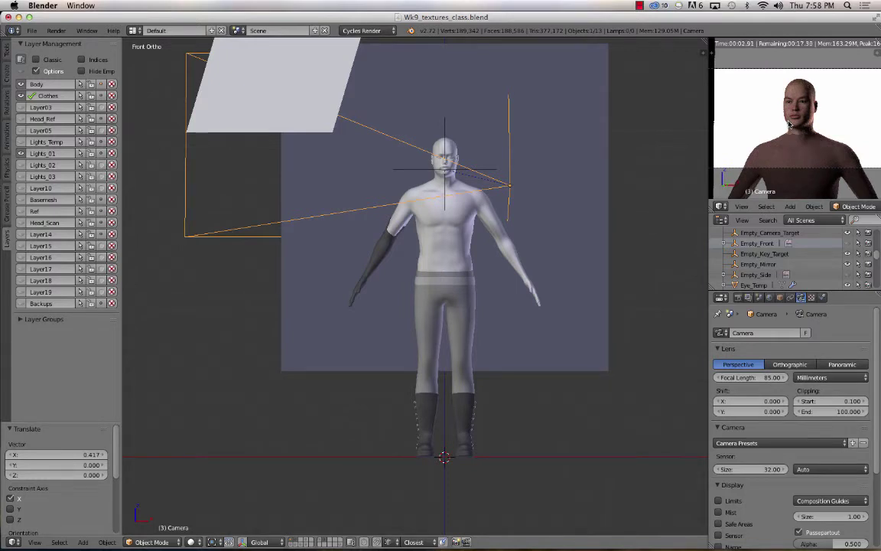
Step: Hide the camera target empty
right_click(400, 117)
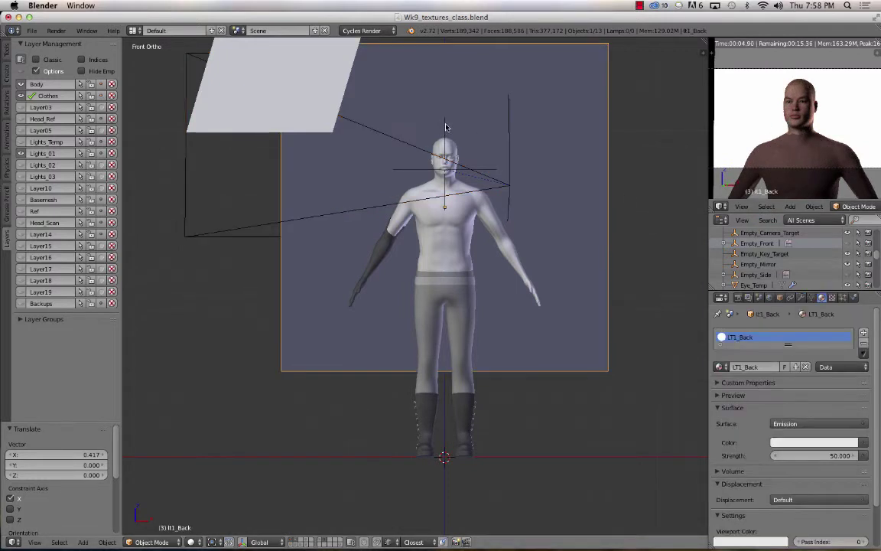
right_click(447, 127)
key(h)
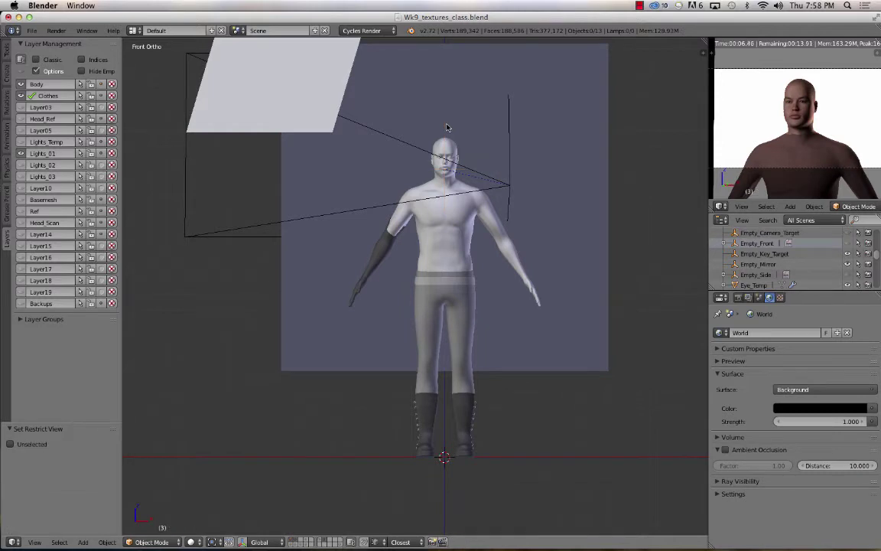
Step: Turn off camera ray visibility for the LT1_Back plane in its Object settings
right_click(555, 111)
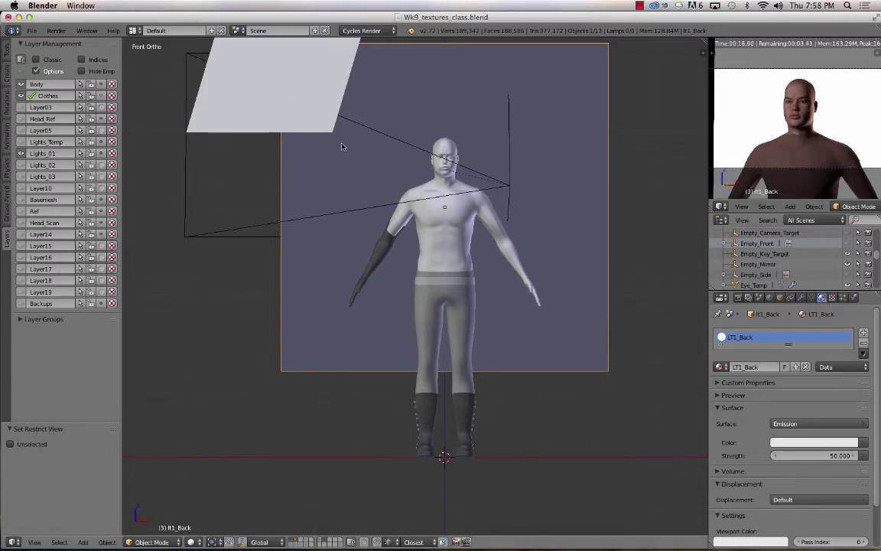
scroll(336, 176, up, 2)
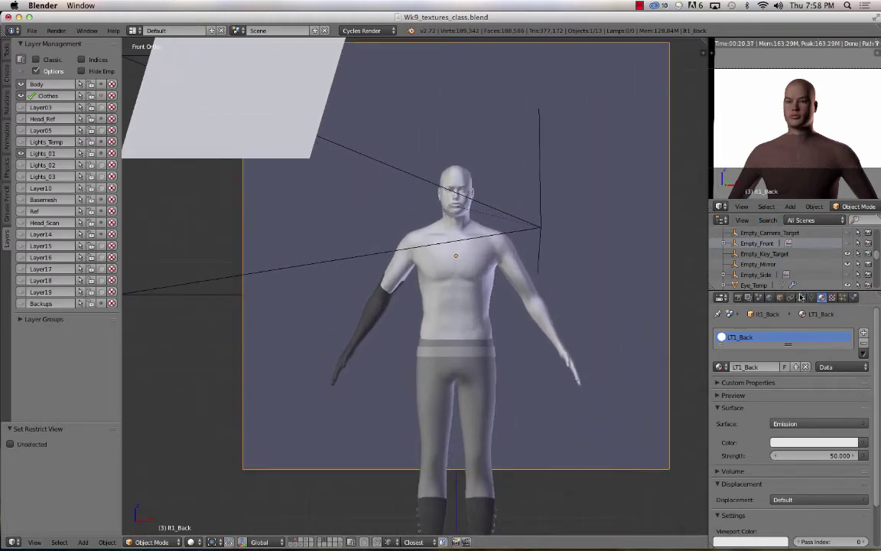
click(781, 297)
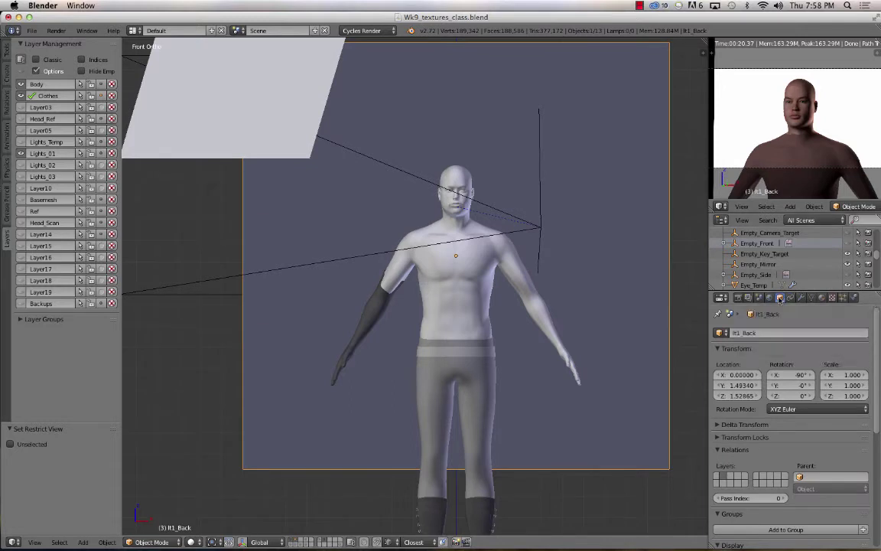
scroll(782, 331, down, 7)
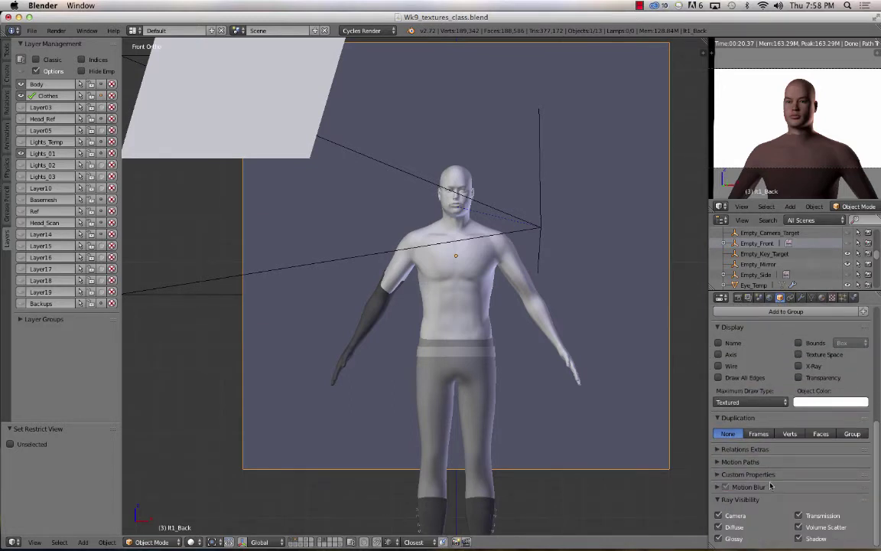
click(719, 516)
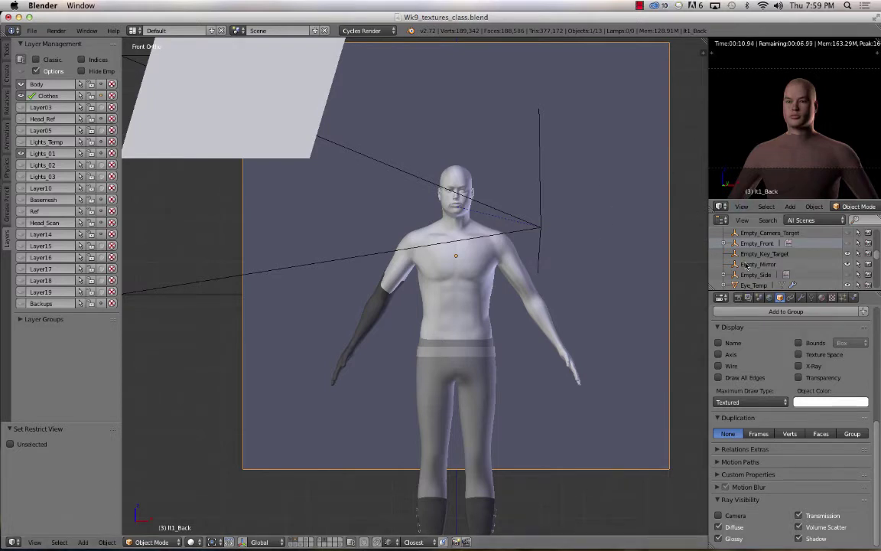
right_click(230, 123)
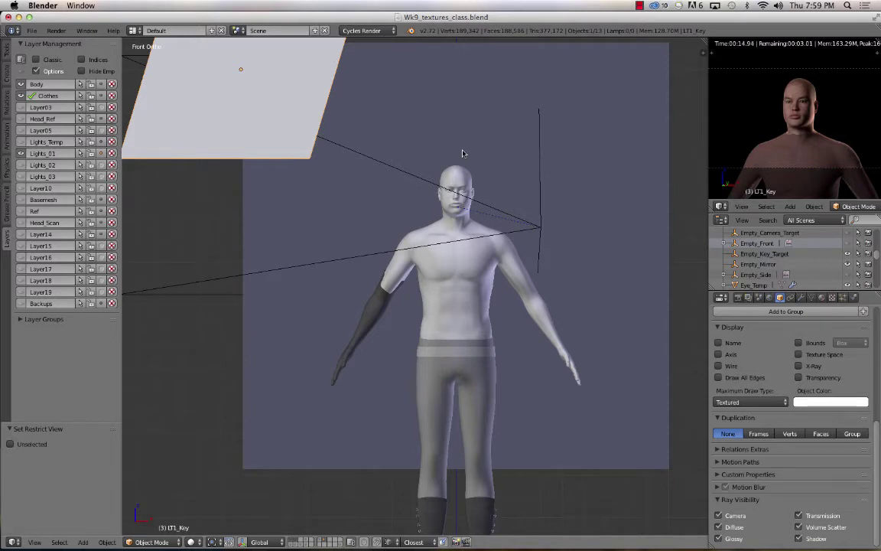
Step: In side view, add a new plane and rotate its mesh 90° to stand it upright
key(KP_3)
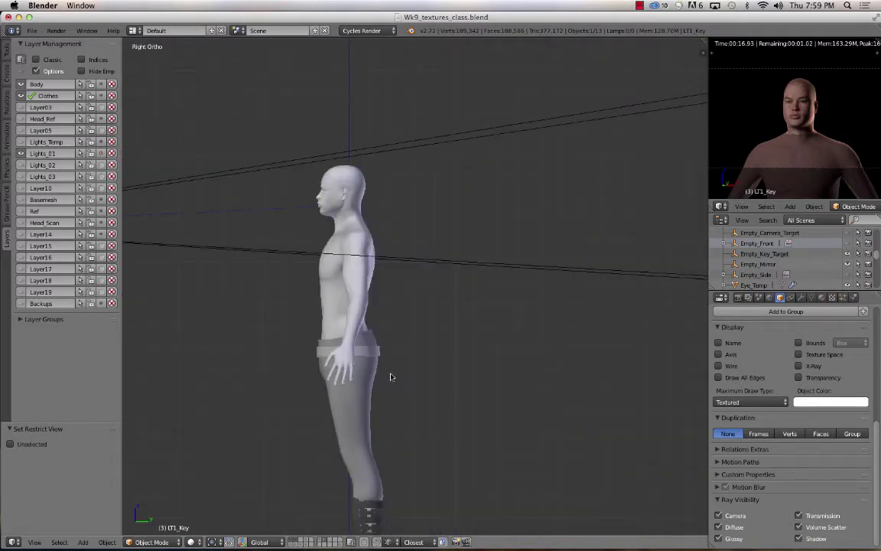
shift+middle_drag(393, 369, 419, 268)
scroll(419, 268, down, 4)
key(shift+a)
mouse_move(392, 270)
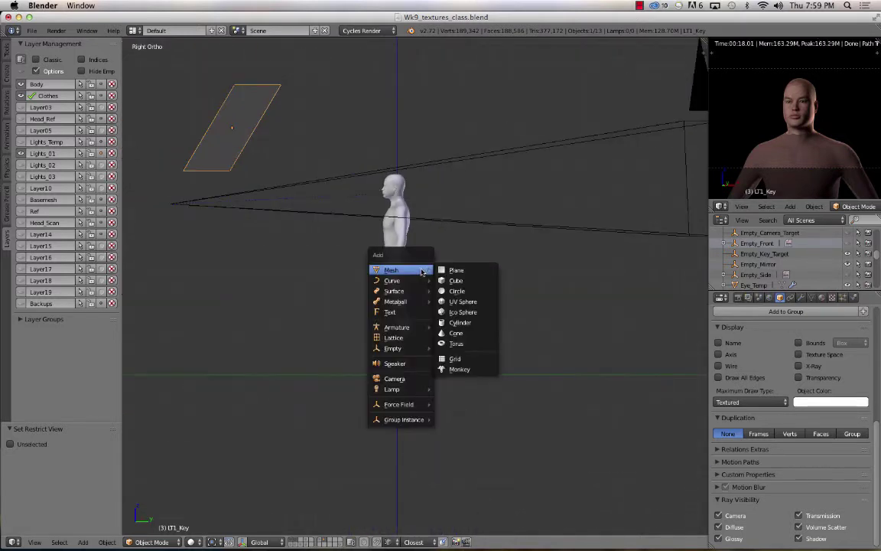
click(467, 275)
key(Tab)
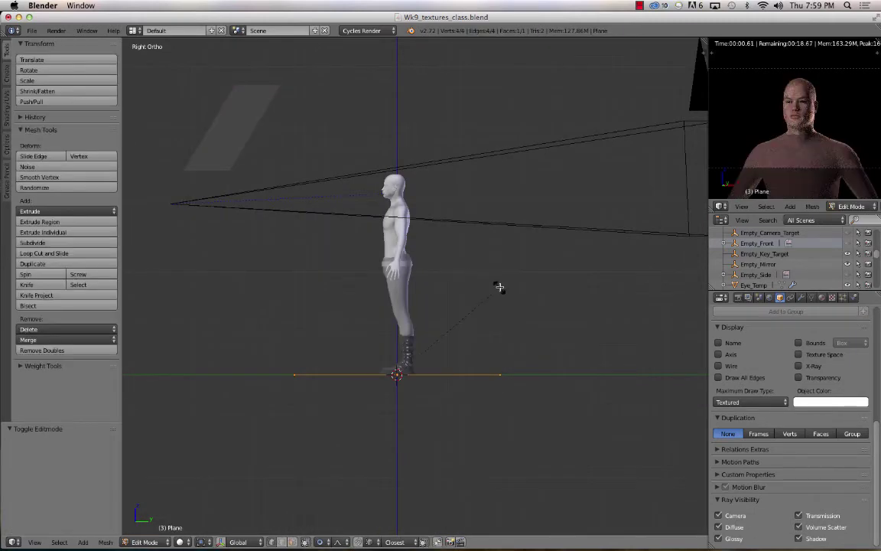
text(r90)
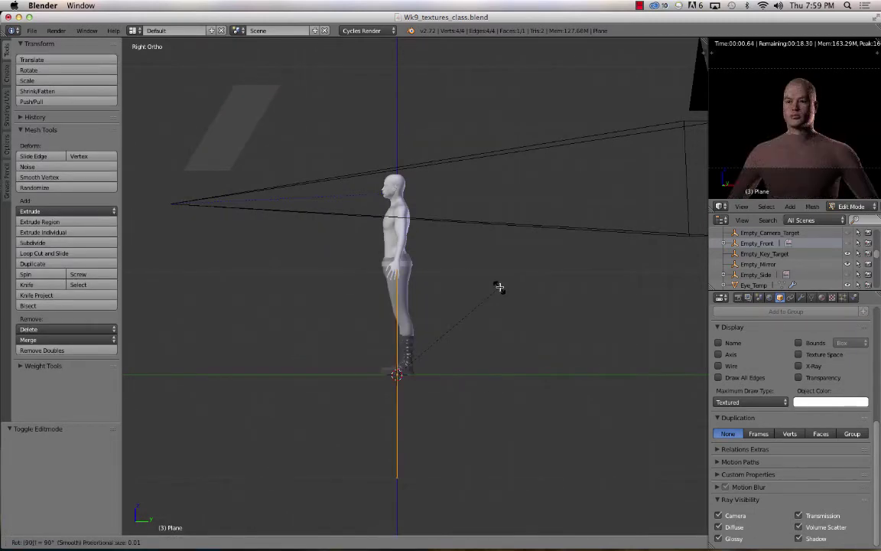
key(Return)
key(Tab)
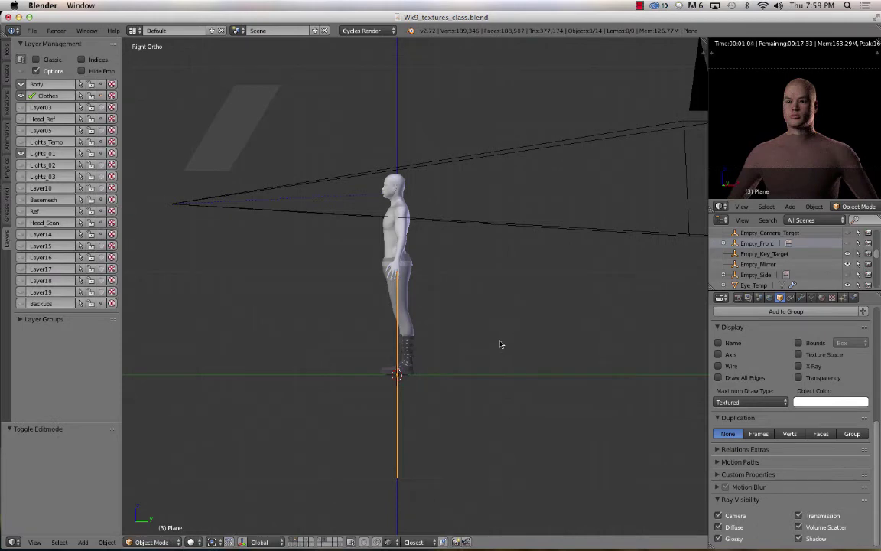
Step: Place the plane beside the character, angle it toward the figure, and raise it
key(KP_7)
shift+middle_drag(502, 344, 474, 275)
key(g)
click(610, 395)
key(r)
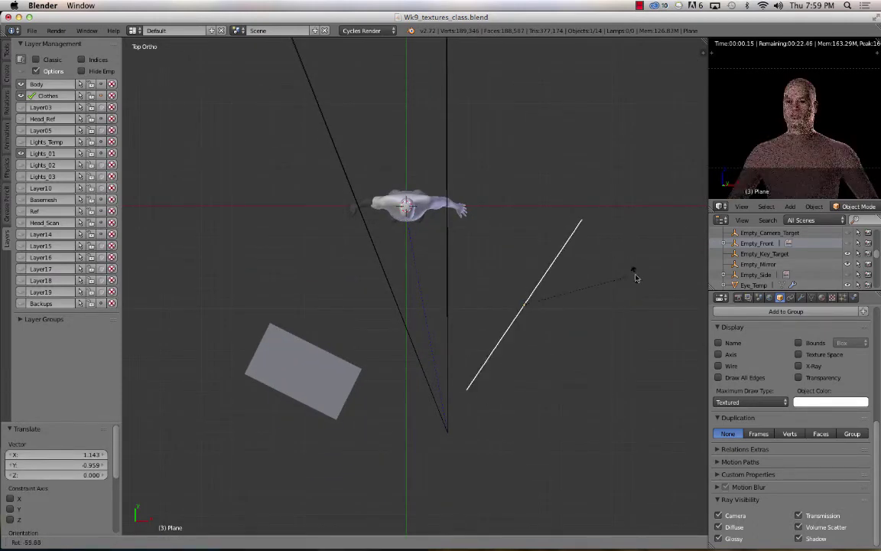
click(627, 305)
key(g)
click(629, 311)
key(KP_1)
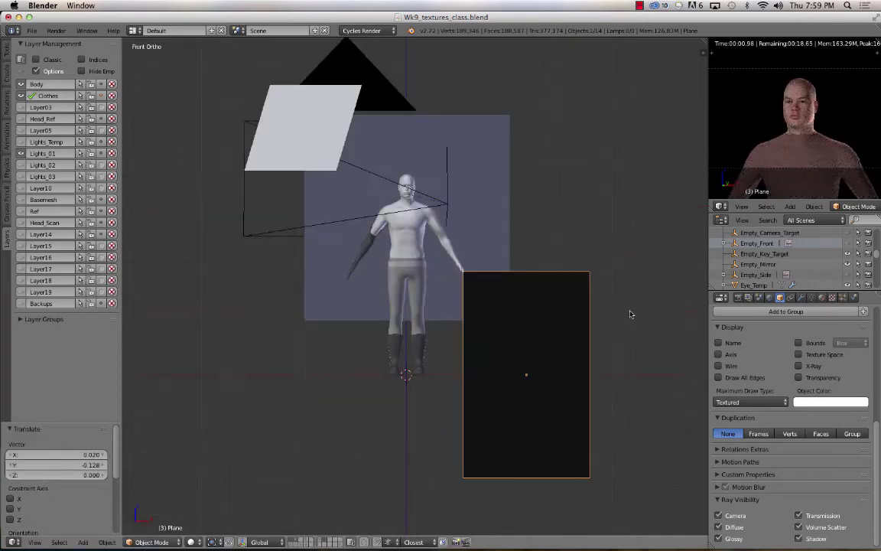
key(g)
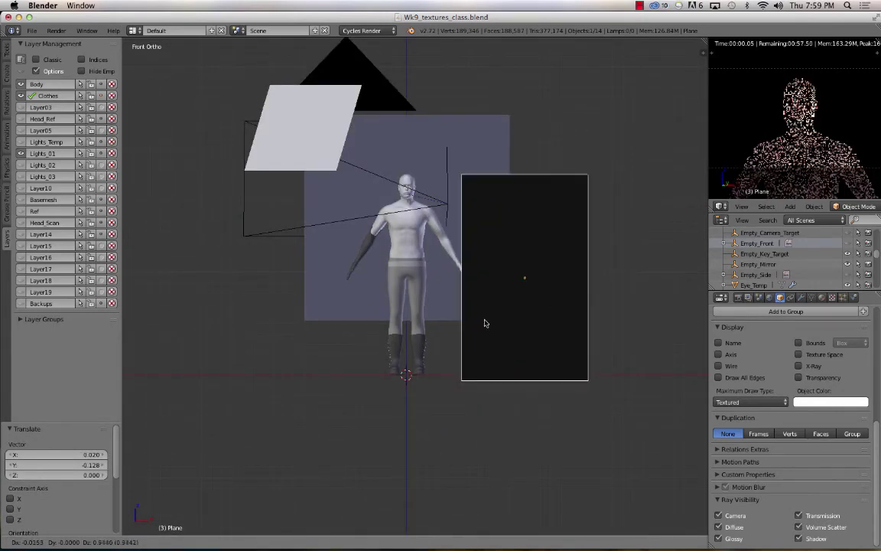
click(505, 334)
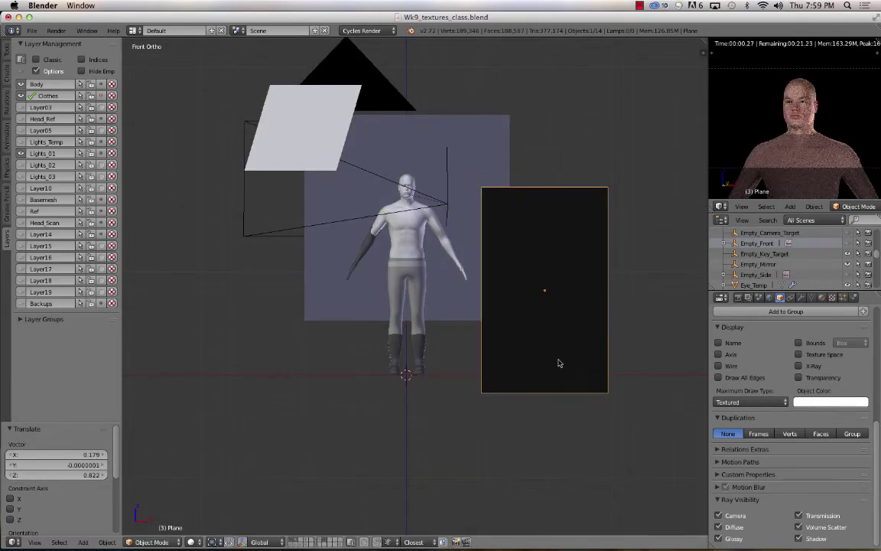
Step: Give the new plane a new Emission material with strength 10
click(822, 297)
click(780, 364)
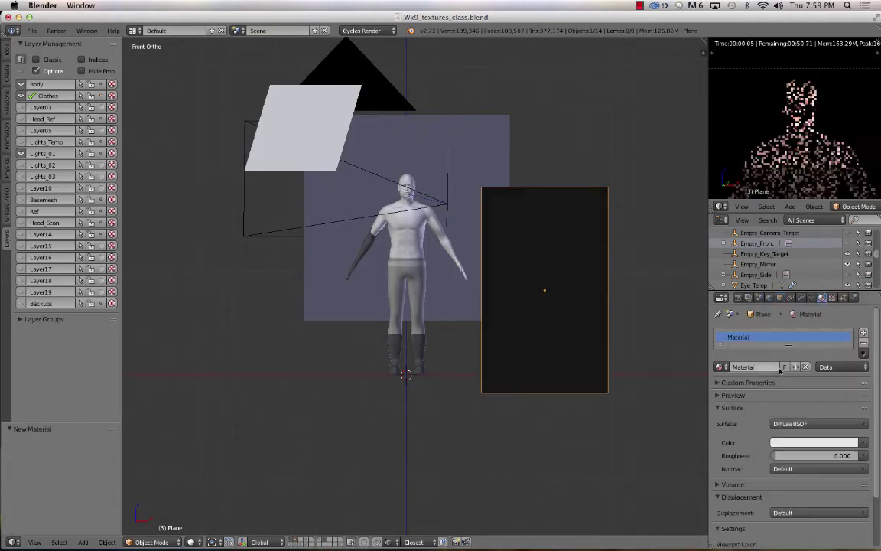
click(795, 423)
click(764, 376)
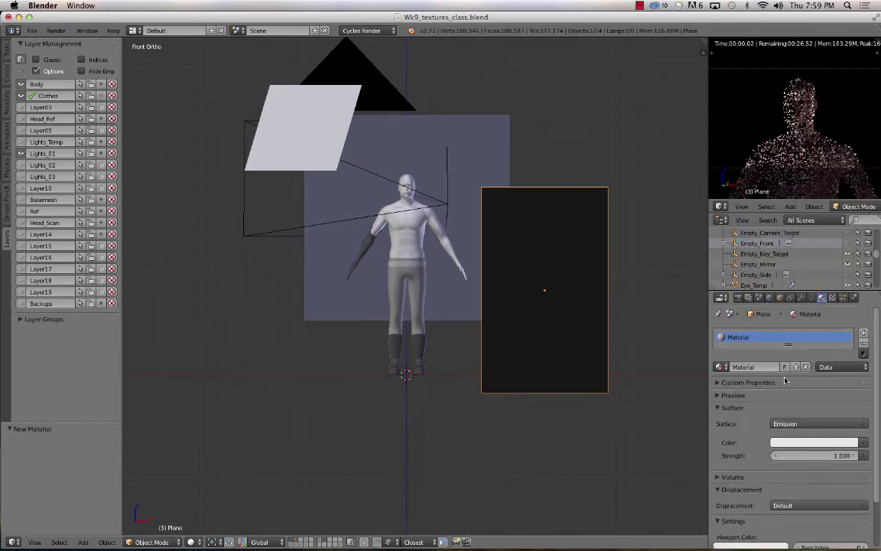
click(825, 455)
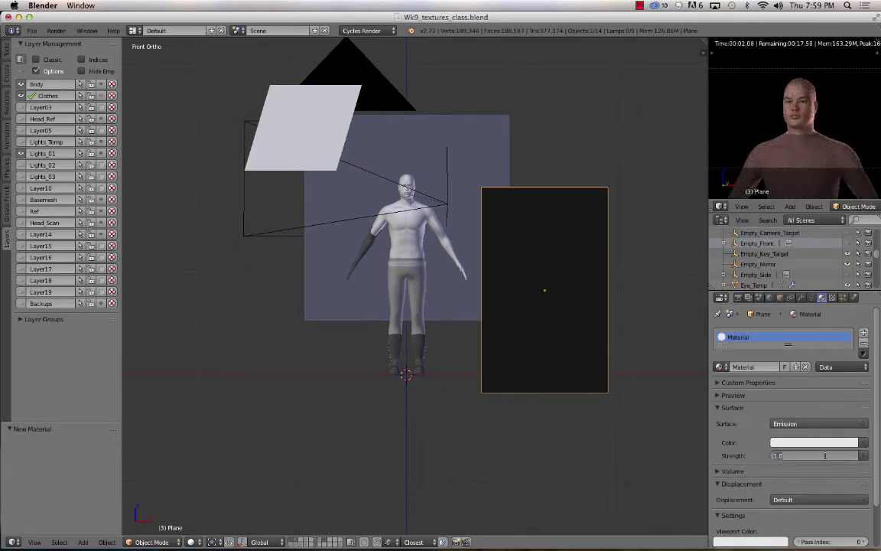
text(10)
key(Return)
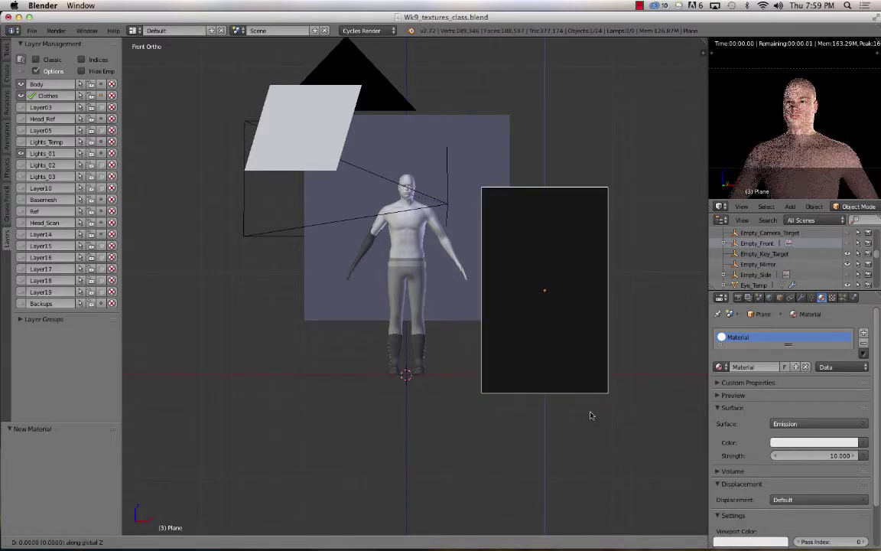
Step: Raise the plane straight up and lower its emission strength to 8, then 5
key(g)
key(z)
click(593, 350)
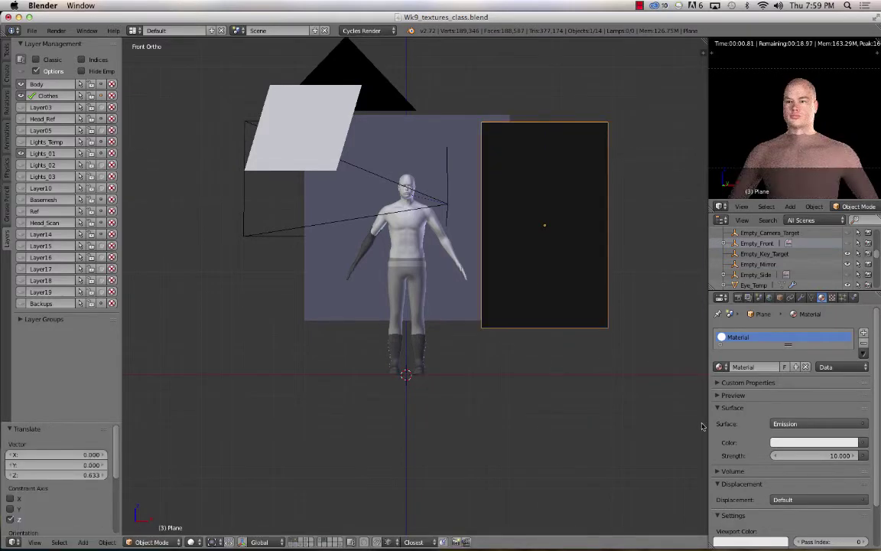
click(815, 456)
text(8)
key(Return)
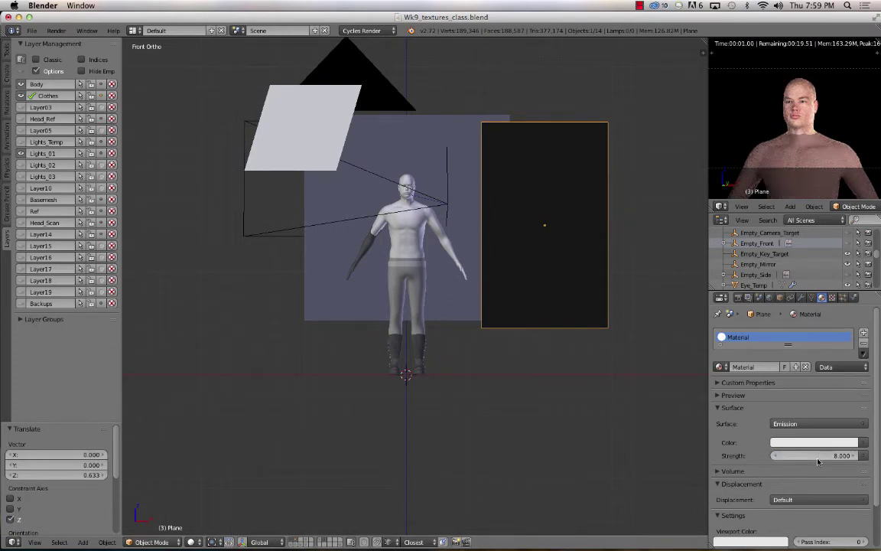
click(816, 457)
key(Return)
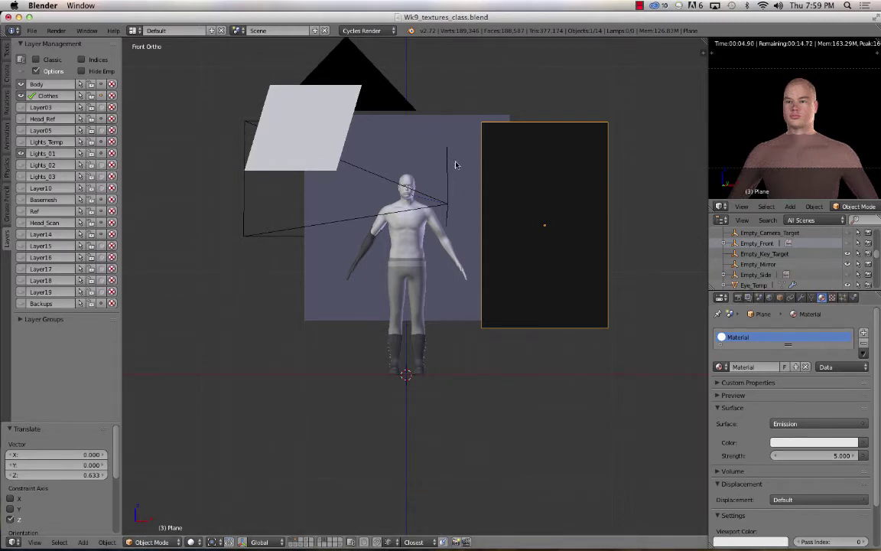
Step: Turn off camera ray visibility for the LT1_Key light plane
click(779, 298)
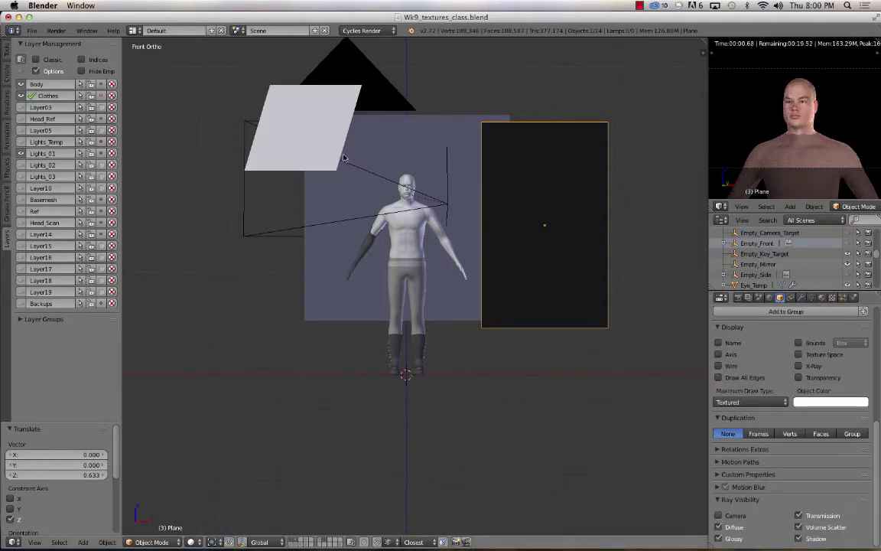
right_click(303, 136)
click(718, 515)
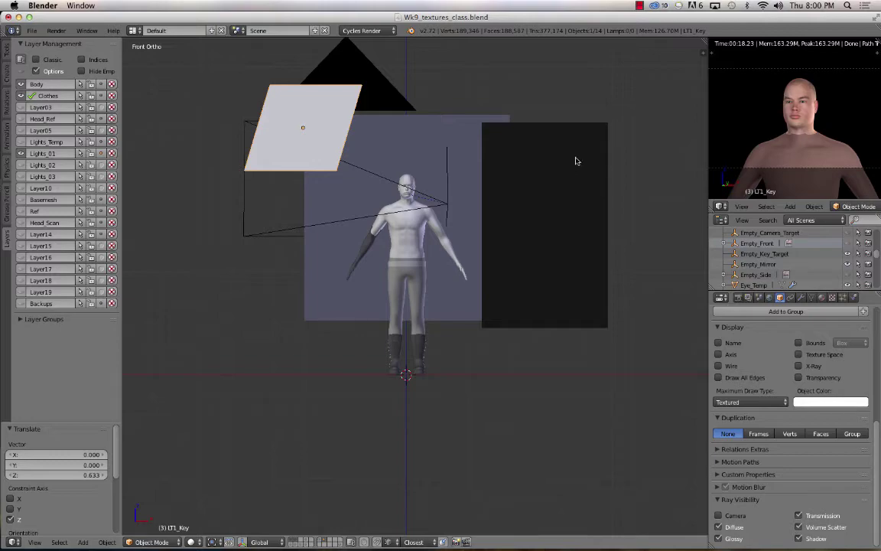
Step: View the lit character through the camera in rendered shading, then return to solid Right view
key(KP_0)
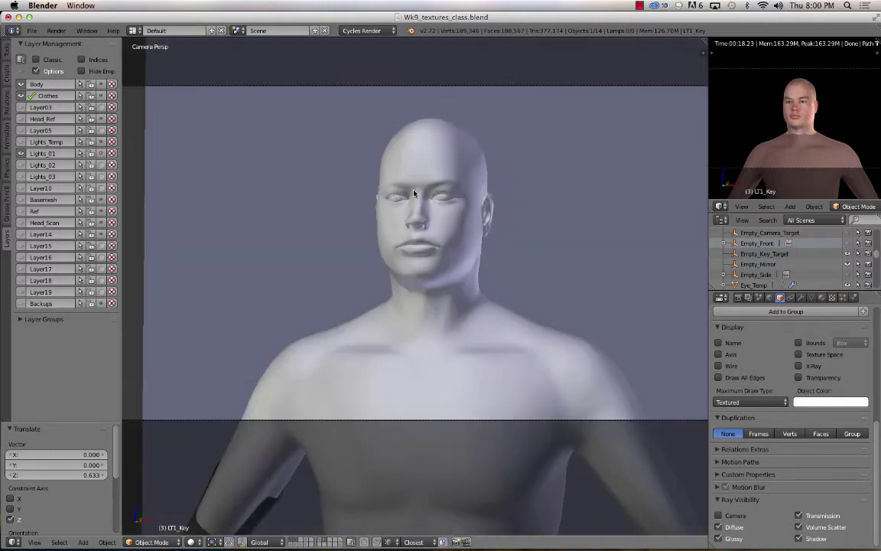
key(shift+z)
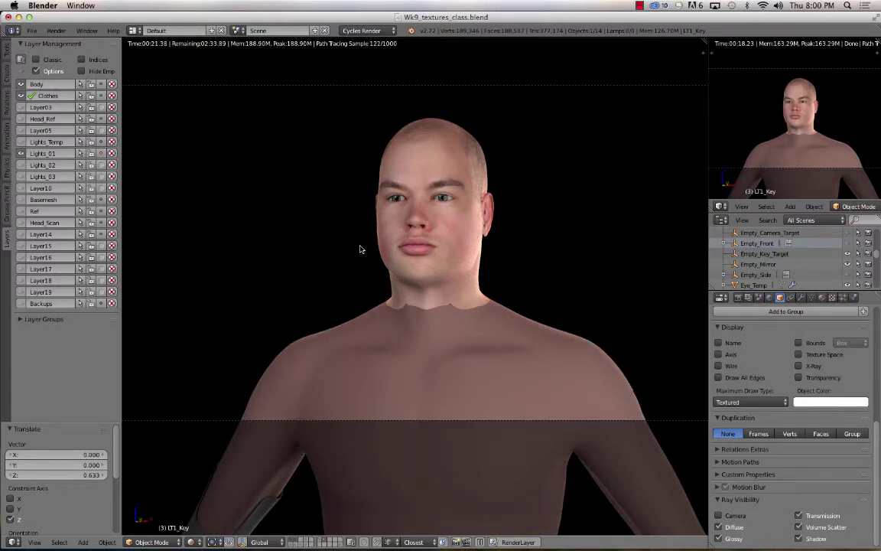
key(shift+z)
scroll(365, 254, down, 3)
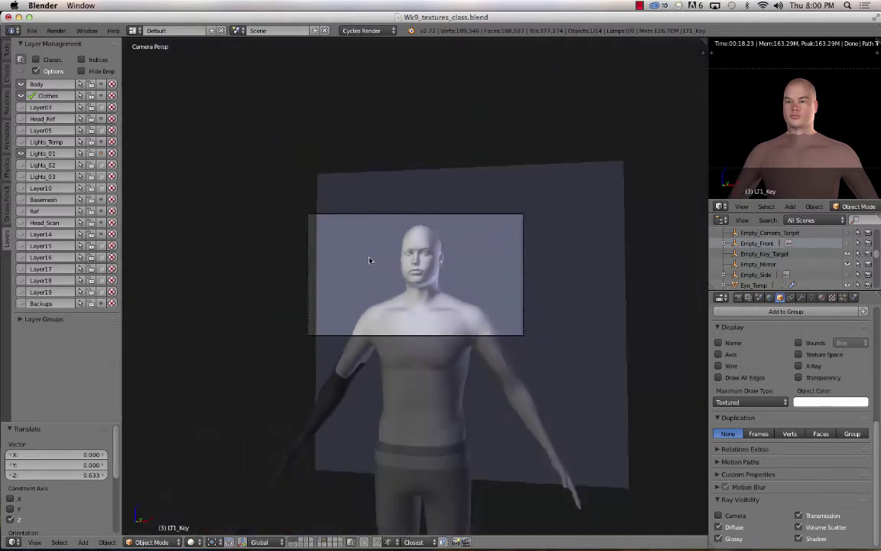
scroll(368, 260, up, 1)
key(KP_3)
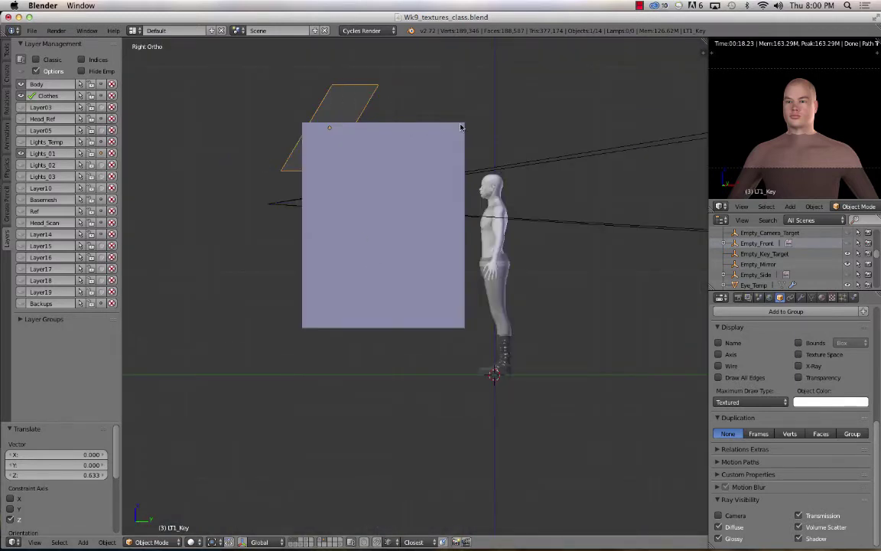
Step: Tilt the LT1_Key light about its local X axis to about -29°
key(r)
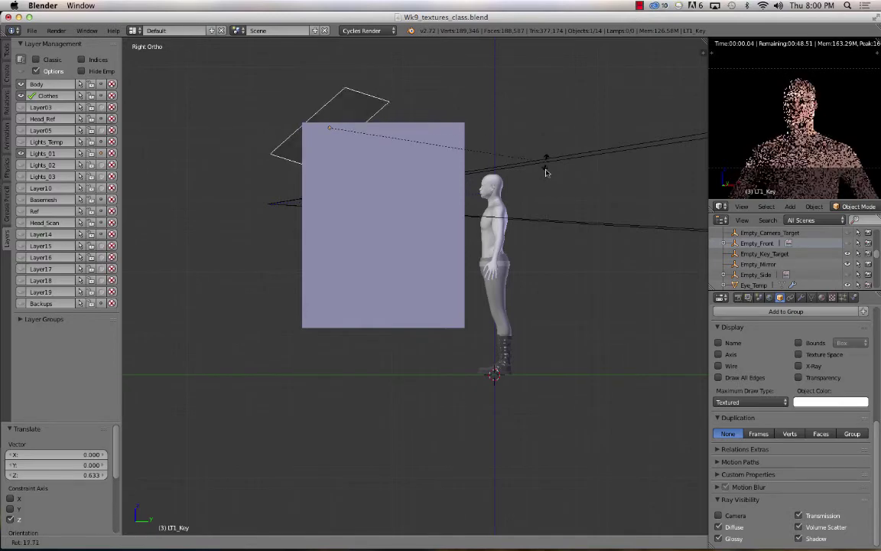
key(x)
key(x)
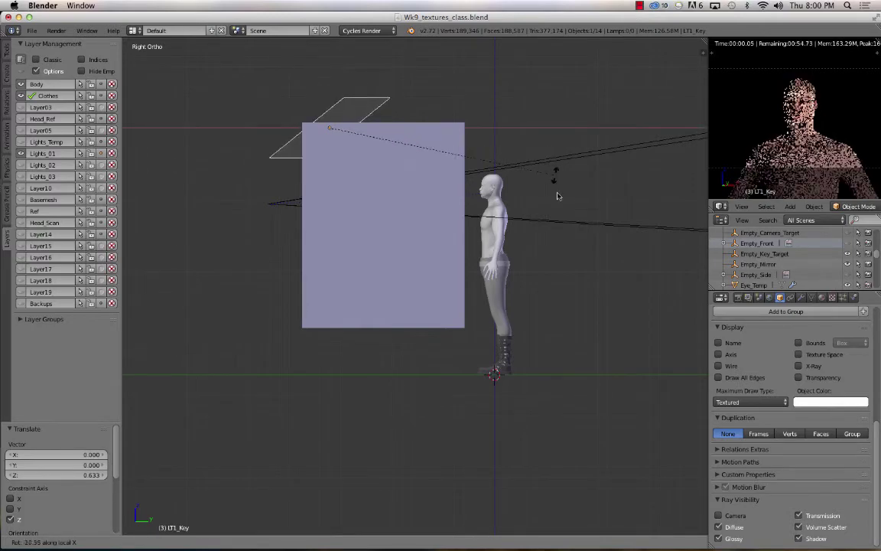
click(559, 211)
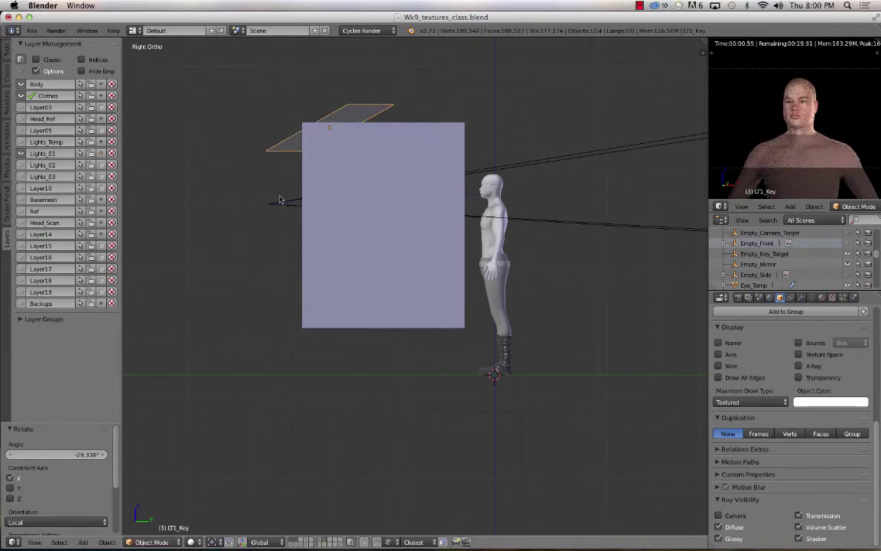
middle_drag(277, 192, 326, 209)
key(KP_3)
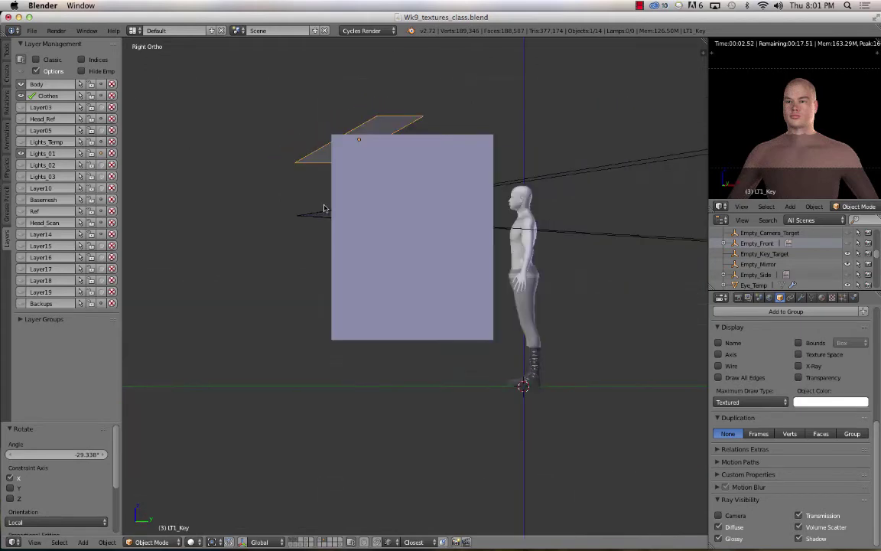
Step: Move LT1_Key nearer the character from above, then raise it 0.745 in side view
key(KP_7)
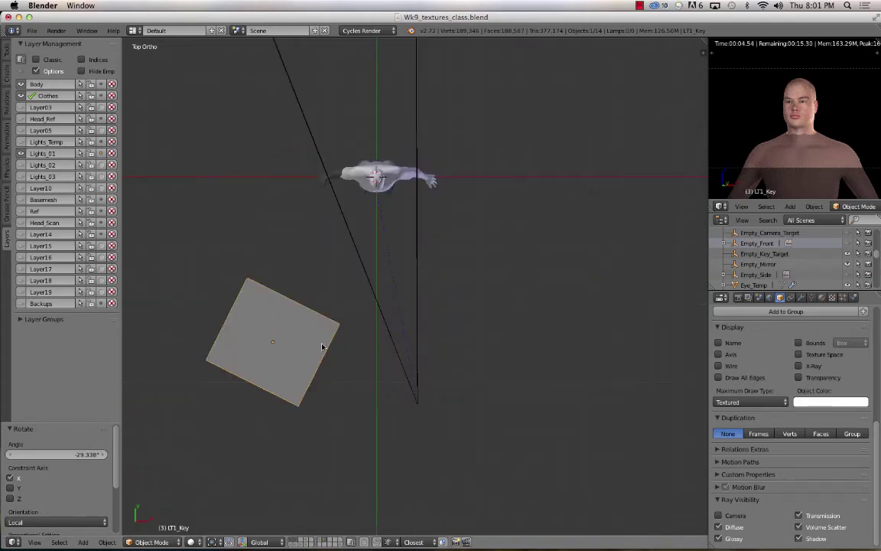
key(g)
click(352, 252)
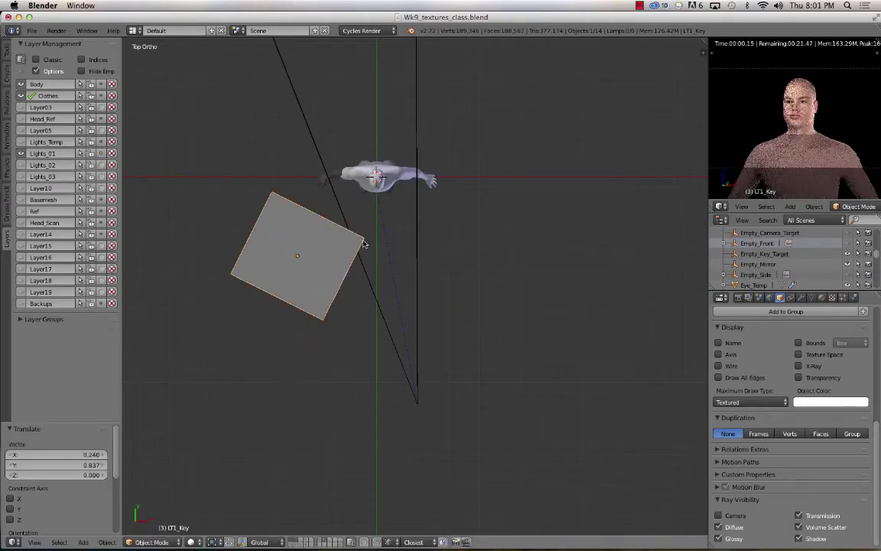
key(KP_3)
key(g)
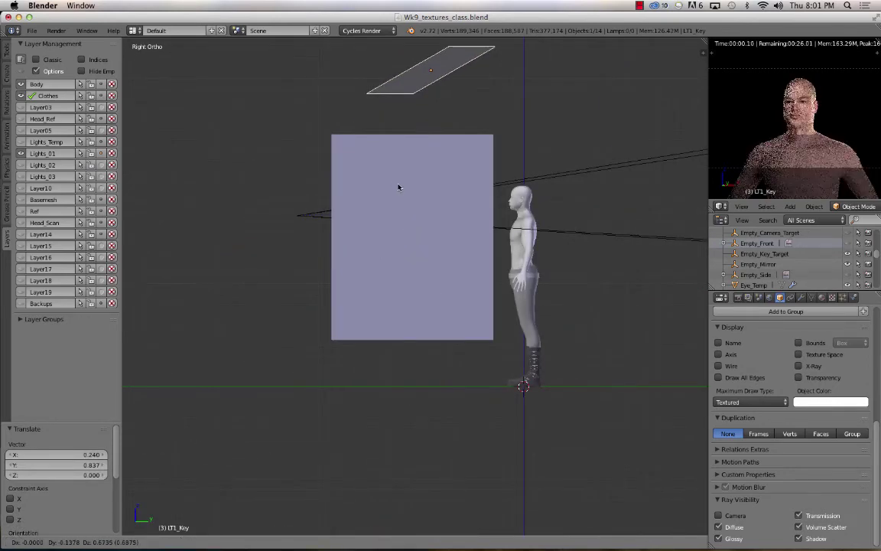
click(392, 179)
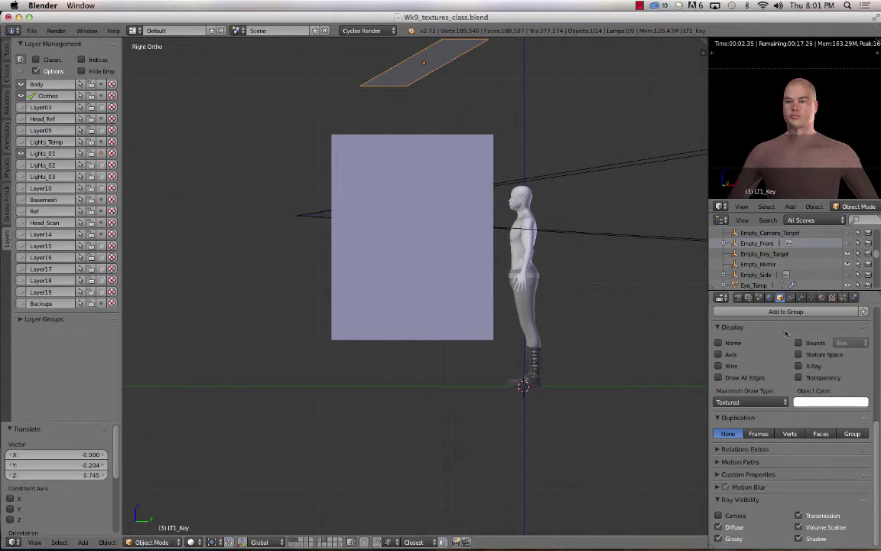
Step: Set the LT1_Key emission strength to 20
click(821, 298)
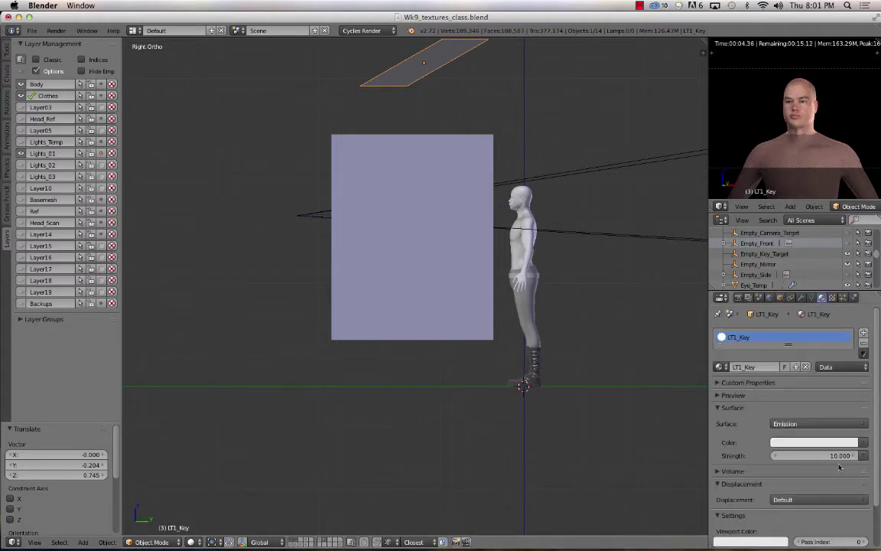
click(840, 455)
text(20)
key(Return)
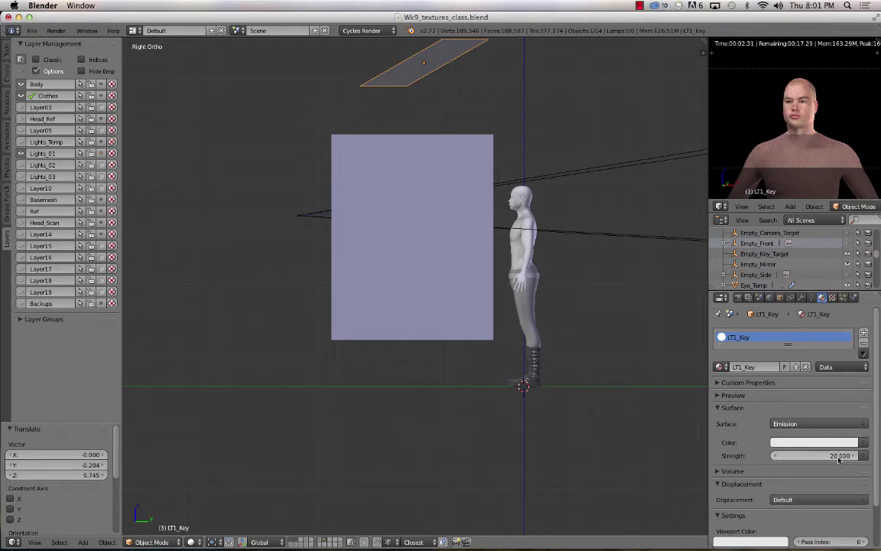
Step: Lower the large front plane's emission strength to 4
right_click(403, 267)
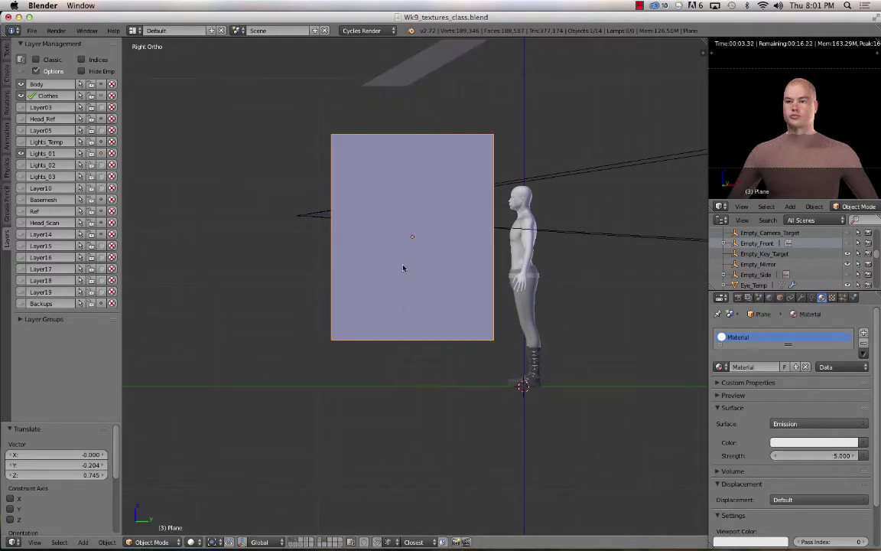
click(837, 455)
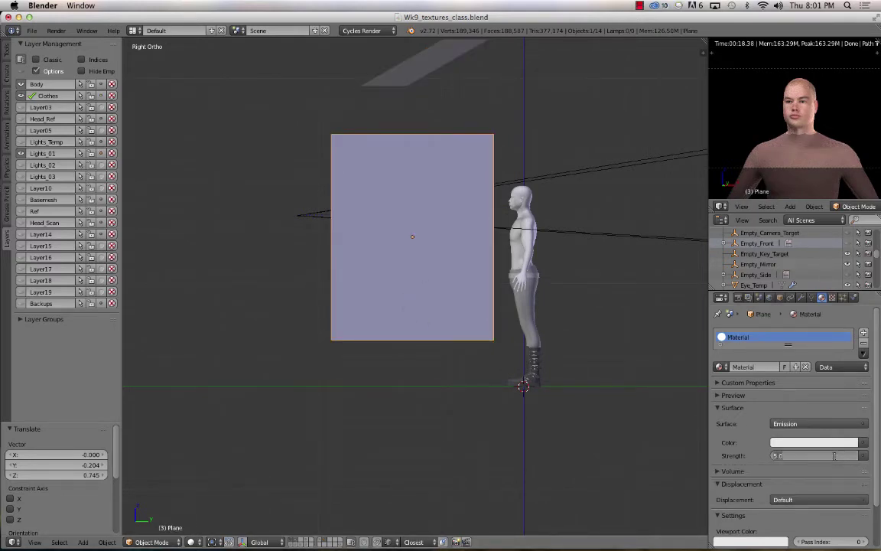
text(1)
key(Return)
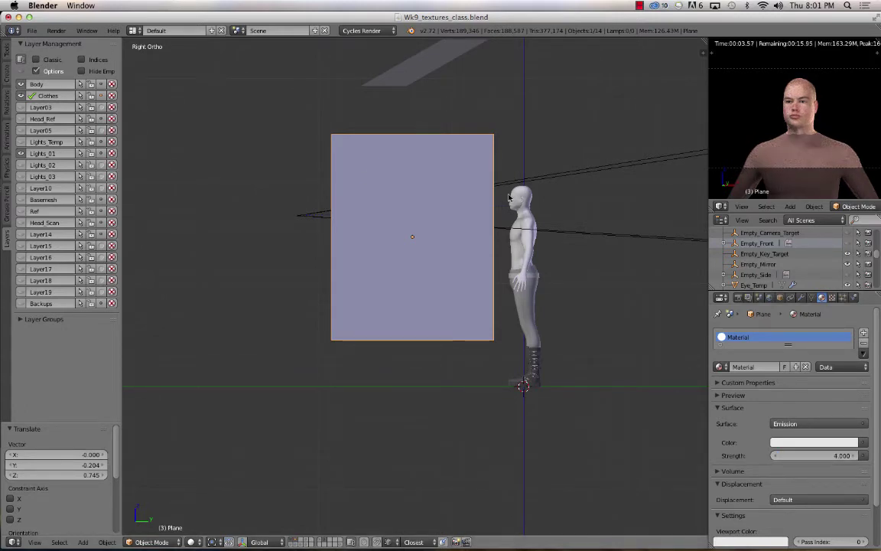
scroll(582, 236, down, 5)
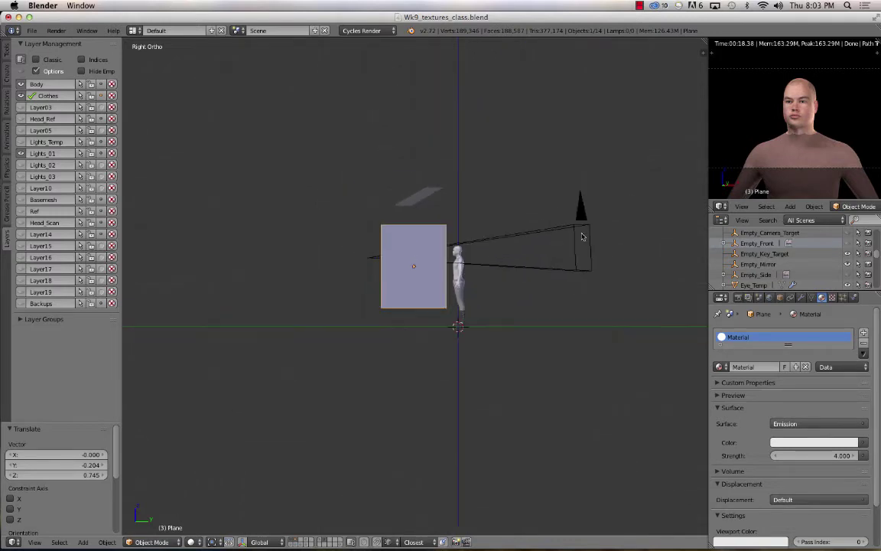
Step: Move the LT1_Back light plane to a new position in the side view
shift+middle_drag(582, 236, 492, 236)
middle_drag(437, 246, 468, 269)
right_click(445, 257)
key(KP_3)
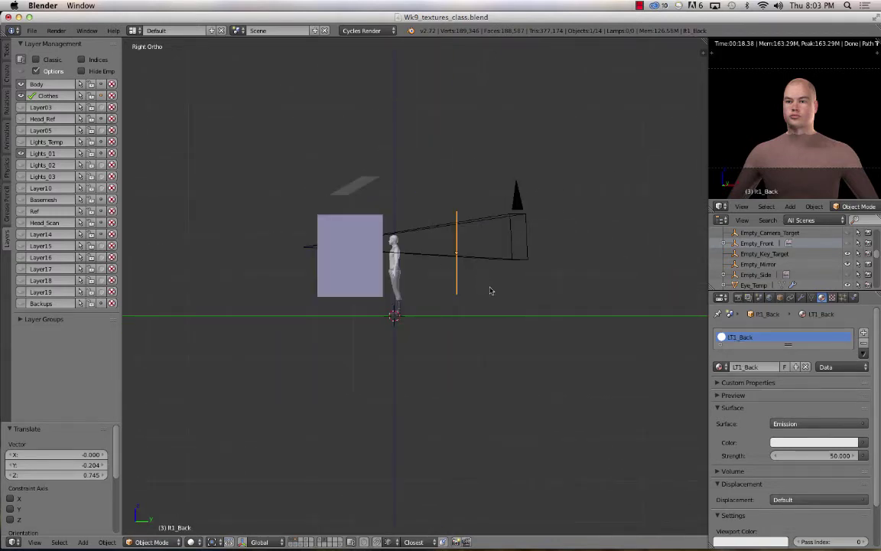
key(g)
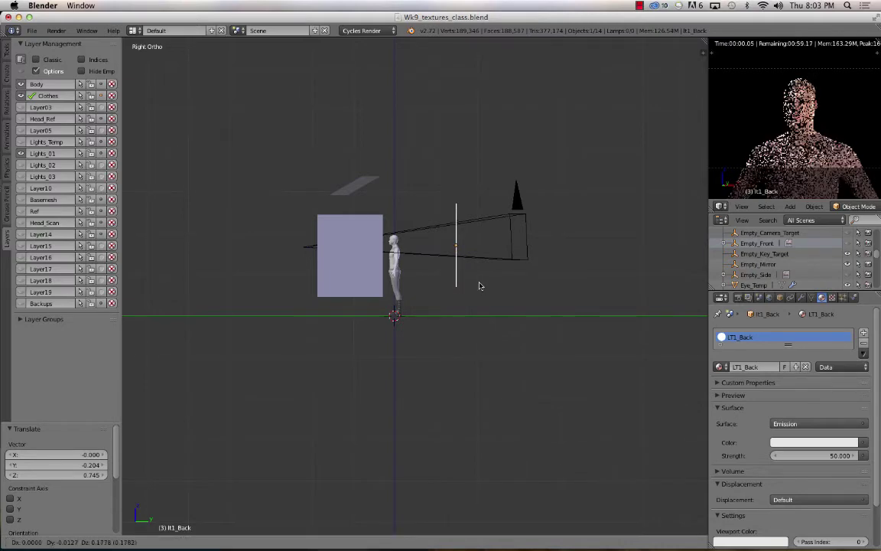
click(477, 279)
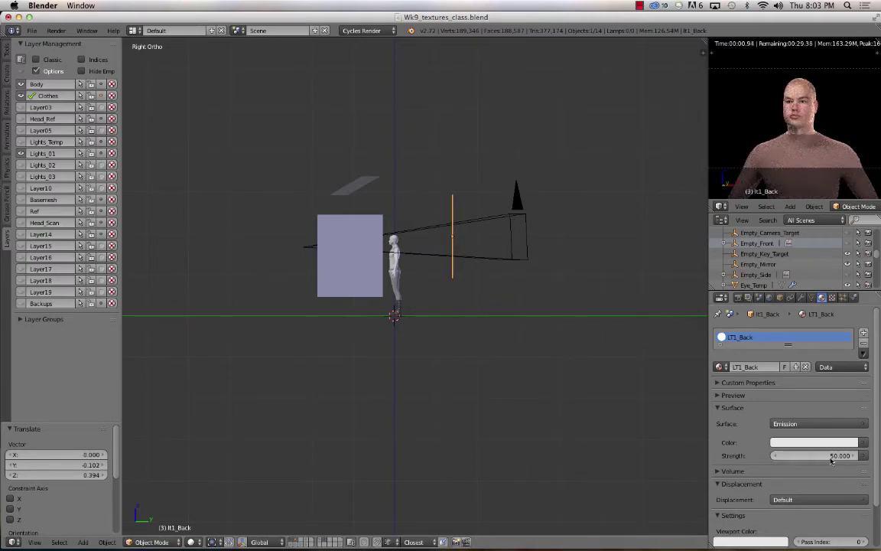
key(g)
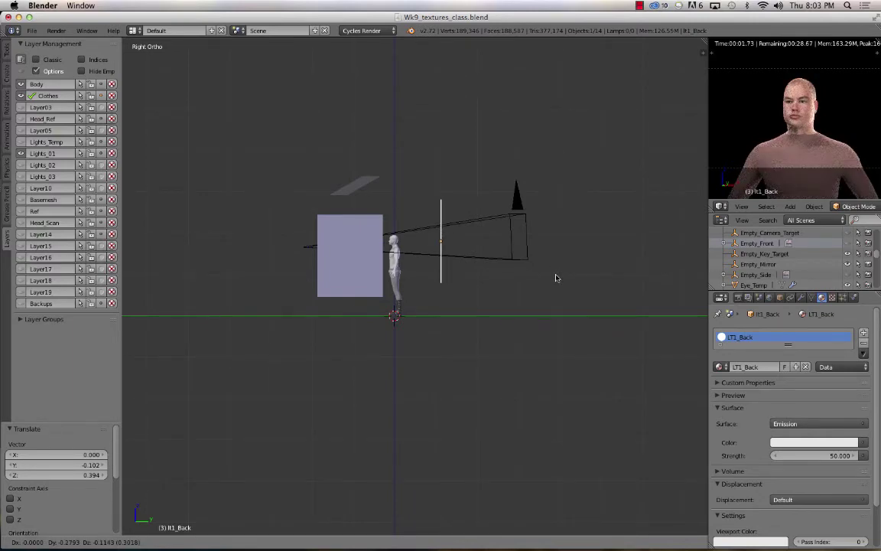
click(556, 277)
Step: Set the large plane's emission strength to 8 (4.0*2) and LT1_Key's to 10
right_click(344, 229)
click(824, 455)
text(4.0*2)
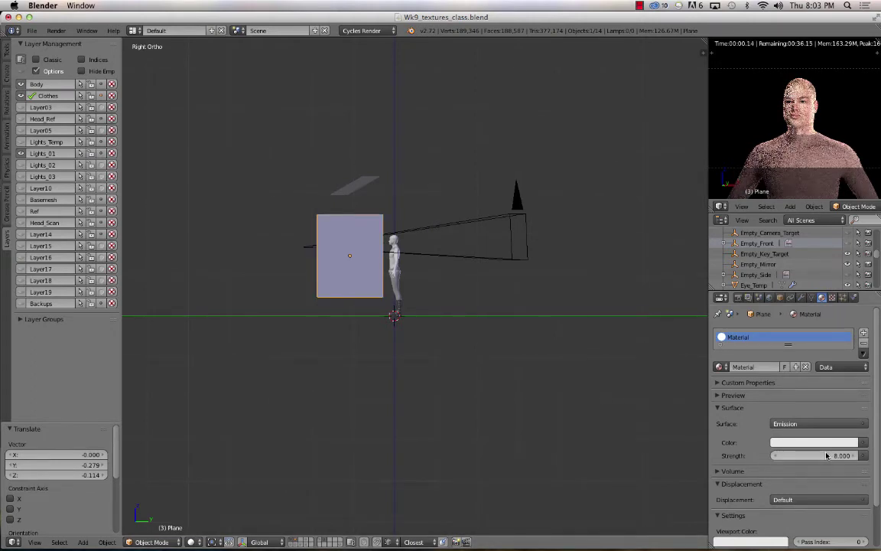
key(Return)
right_click(360, 186)
click(824, 455)
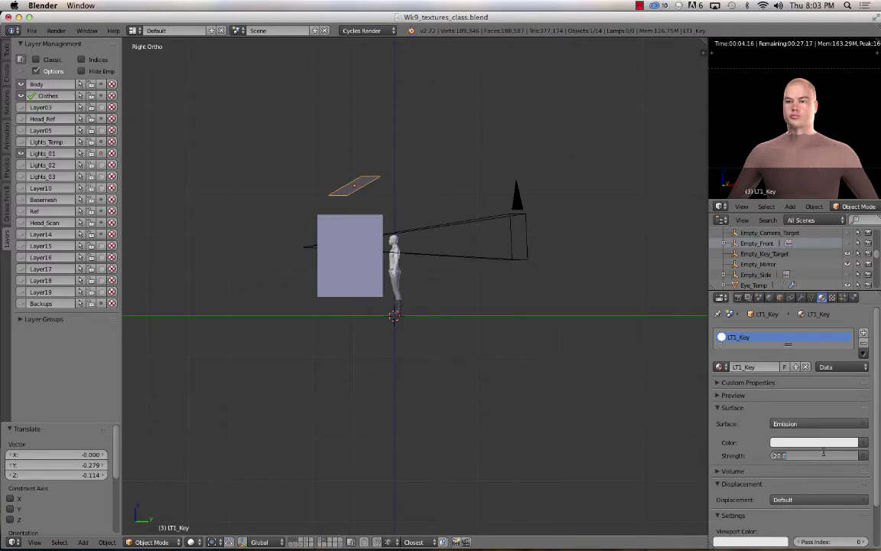
text(10)
key(Return)
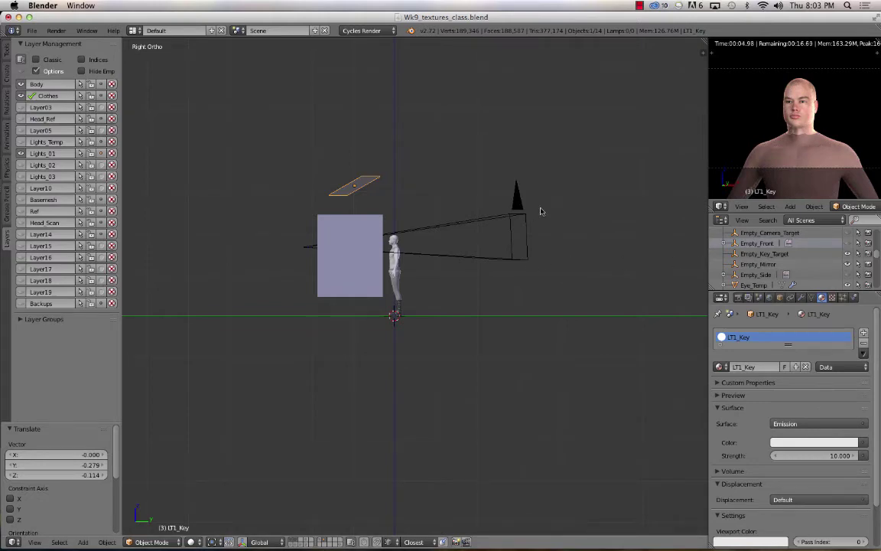
Step: Move the LT1_Key light lower and raise its emission strength to 15
key(g)
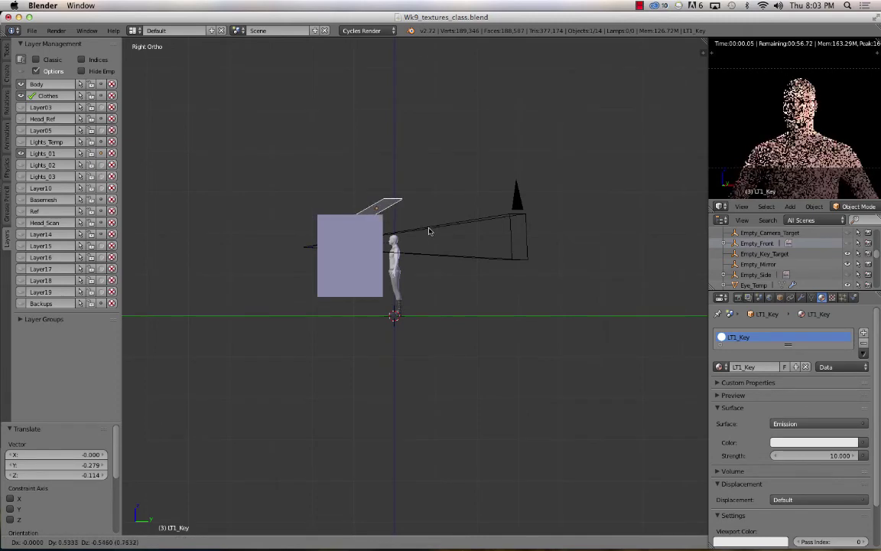
click(419, 228)
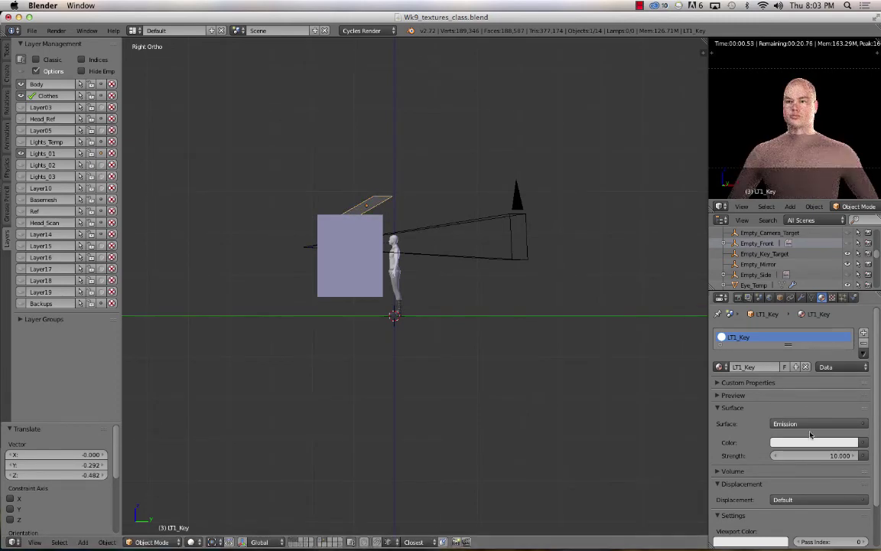
click(825, 455)
text(15)
key(Return)
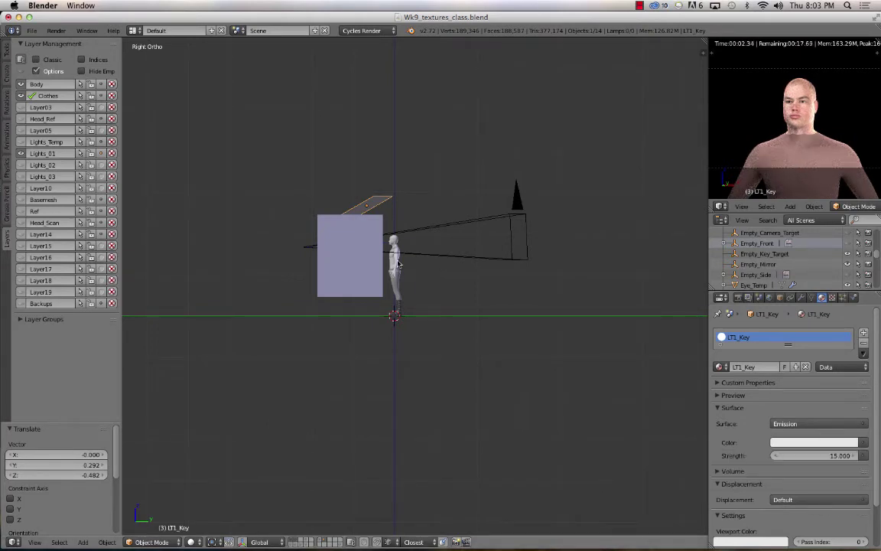
Step: Try the large front Plane light at strength 5, then restore it to 8
right_click(354, 266)
click(823, 455)
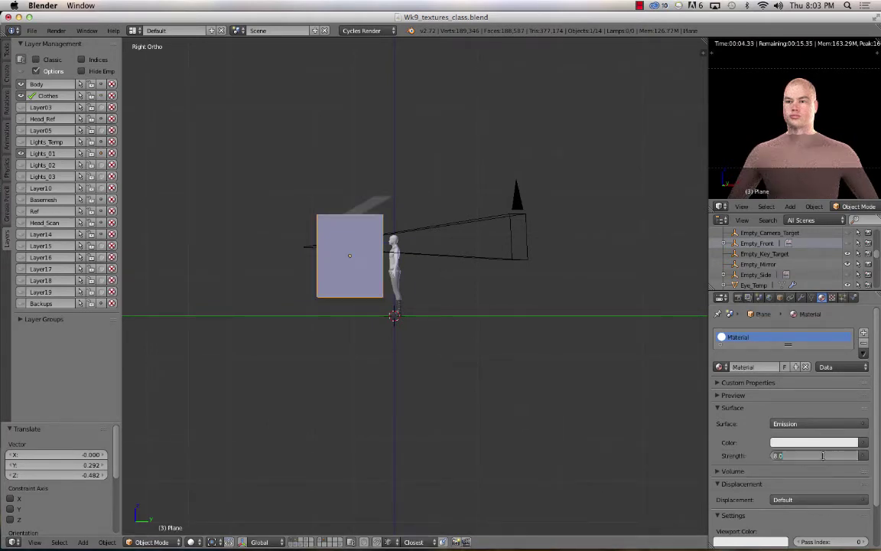
text(5)
key(Return)
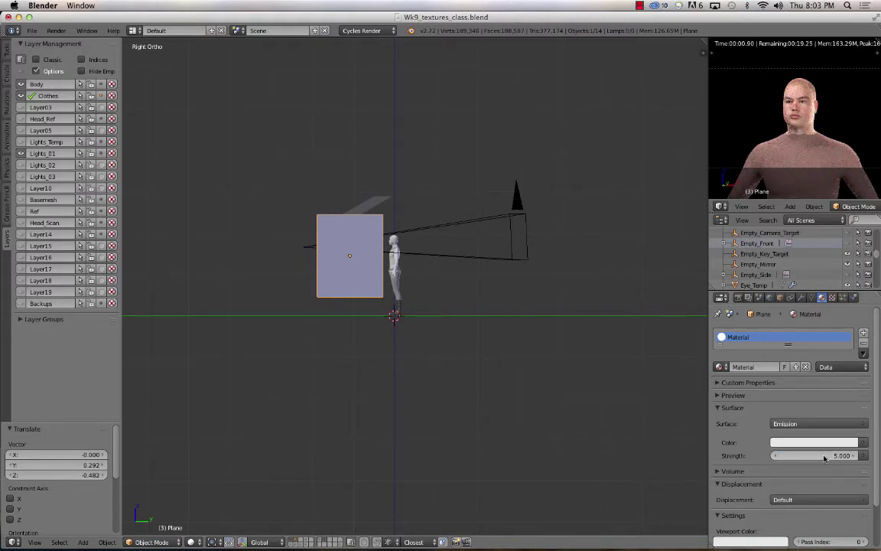
click(824, 456)
key(Return)
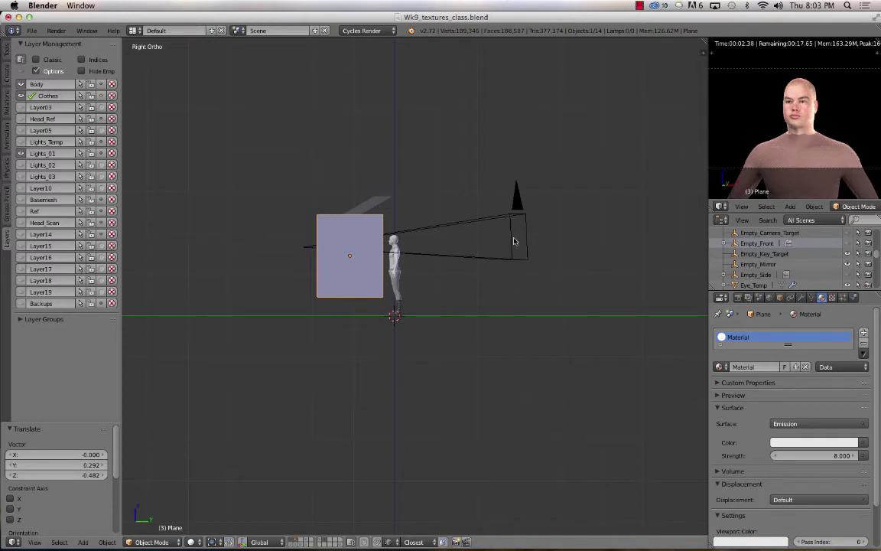
Step: Lower the LT1_Back light's strength to 40 and show the Lights_02 layer
middle_drag(390, 230, 438, 250)
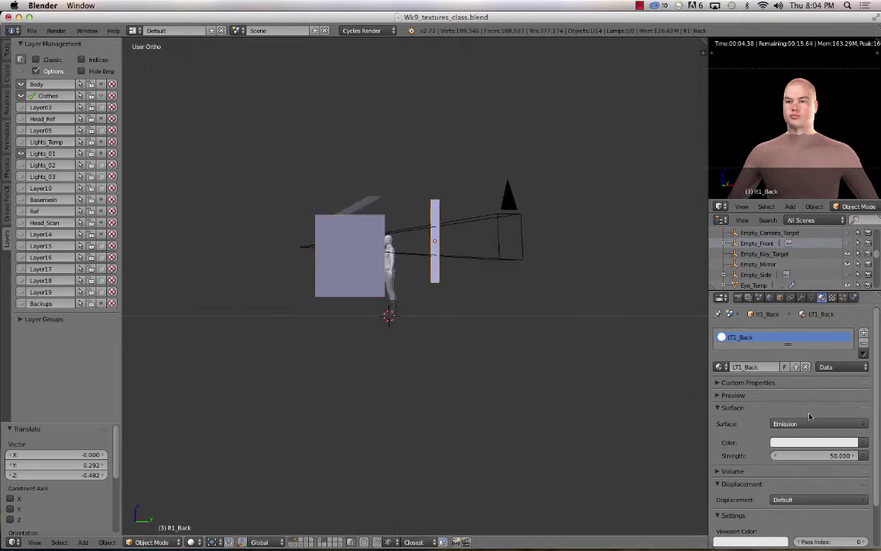
drag(831, 457, 818, 457)
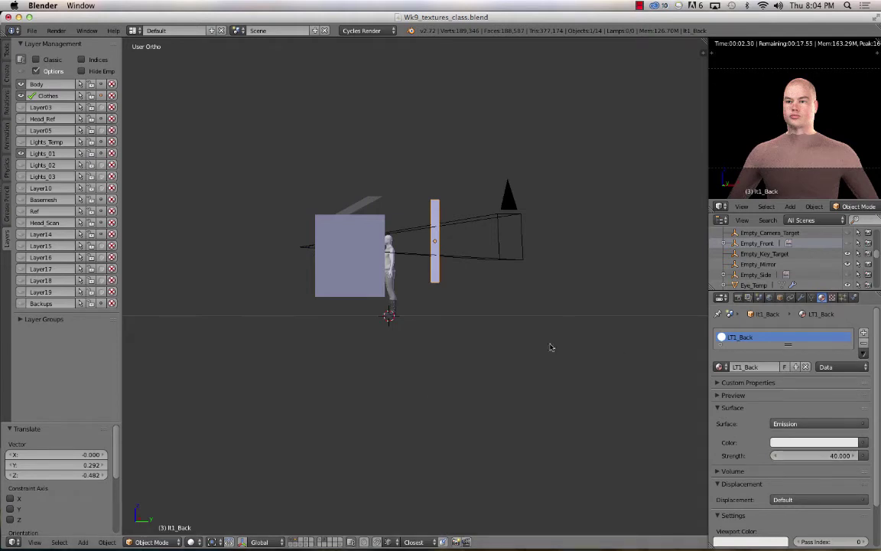
click(21, 165)
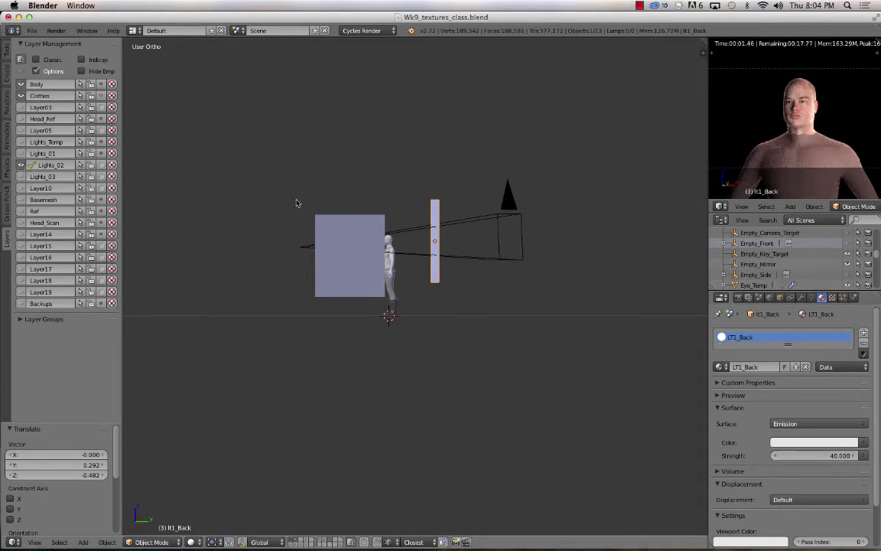
Step: Move the Plane, LT1_Back and LT1_Key lights onto the Lights_01 layer
click(21, 153)
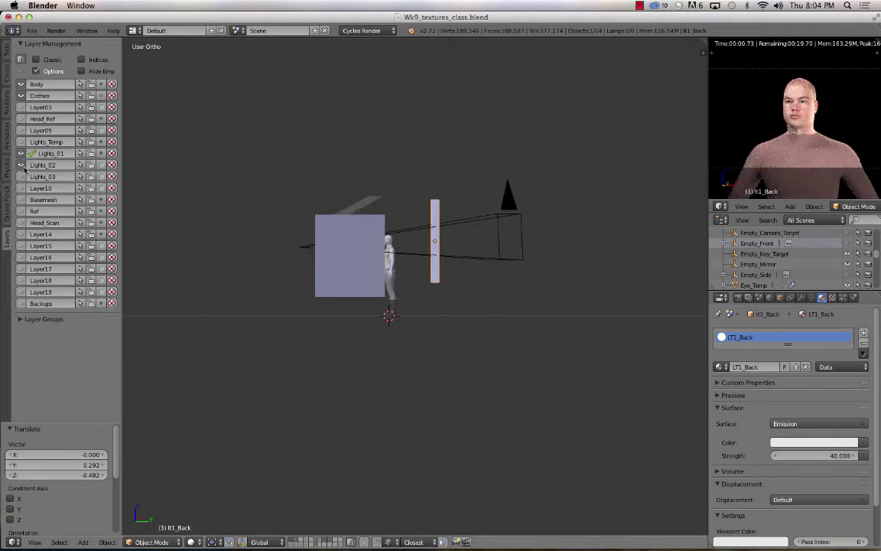
right_click(368, 255)
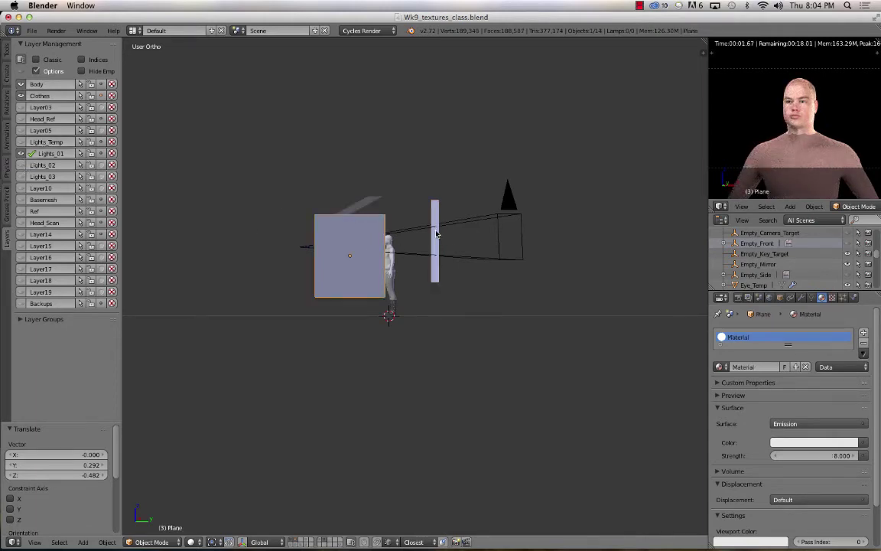
shift+right_click(435, 214)
shift+right_click(370, 205)
key(m)
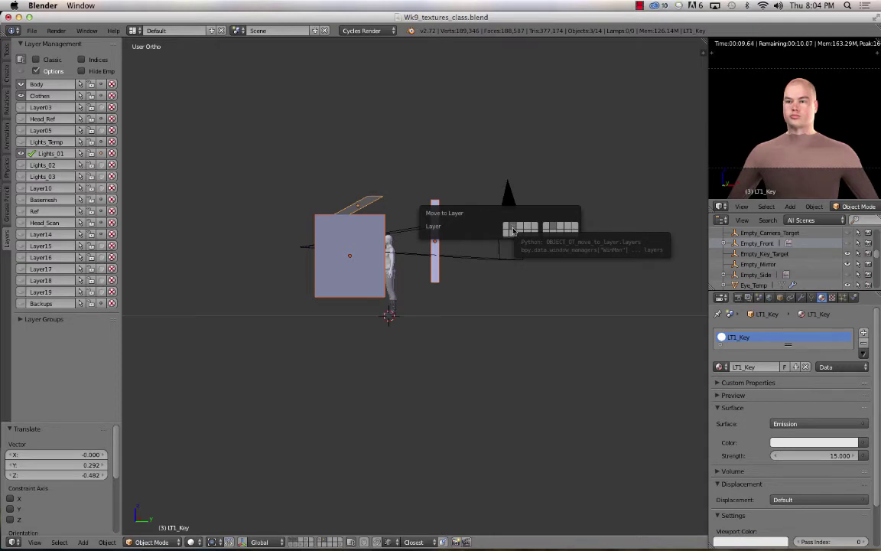
click(514, 231)
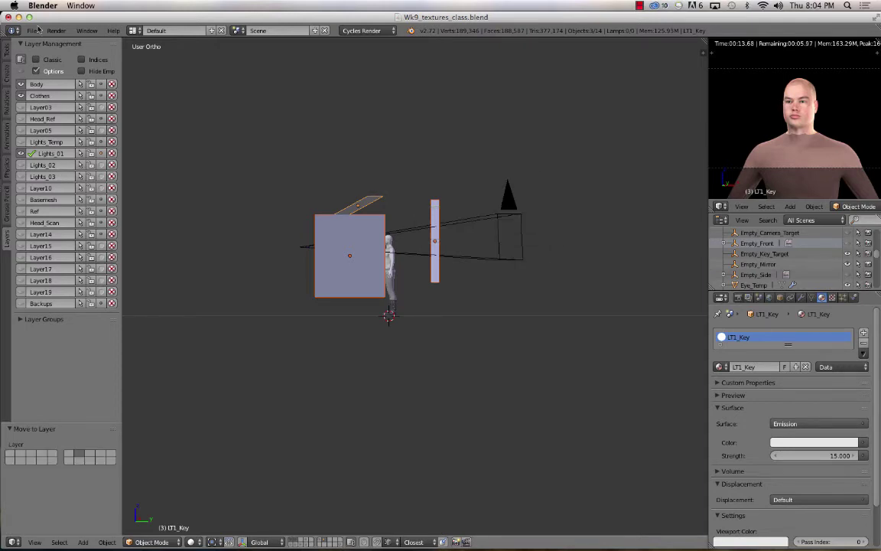
Step: Hide the Lights_01 layer and make Lights_02 the active layer
click(21, 154)
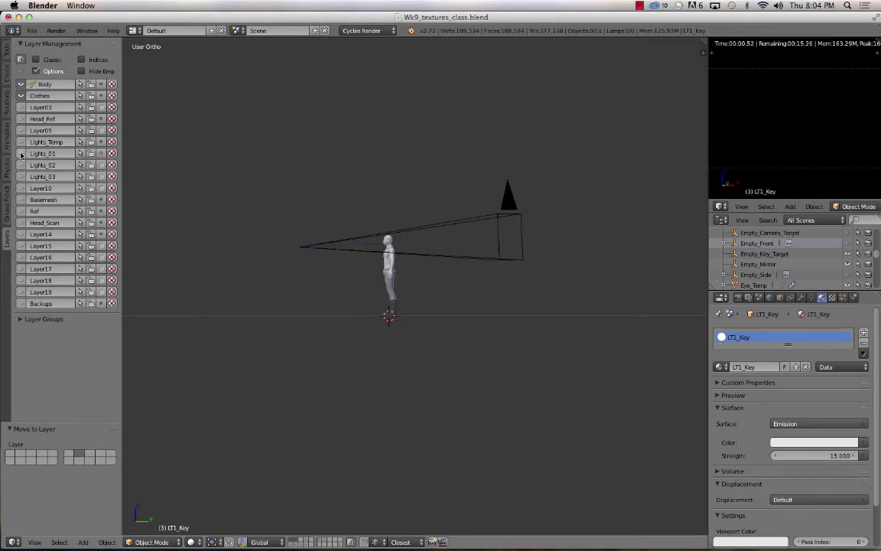
click(21, 154)
click(20, 153)
click(21, 165)
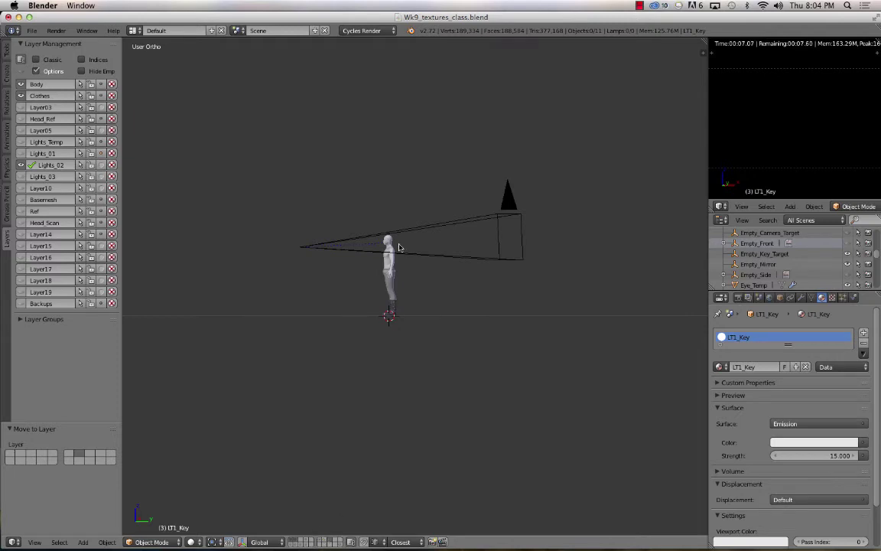
Step: Add a new plane at the figure's feet and rotate its mesh 90° upright
key(KP_3)
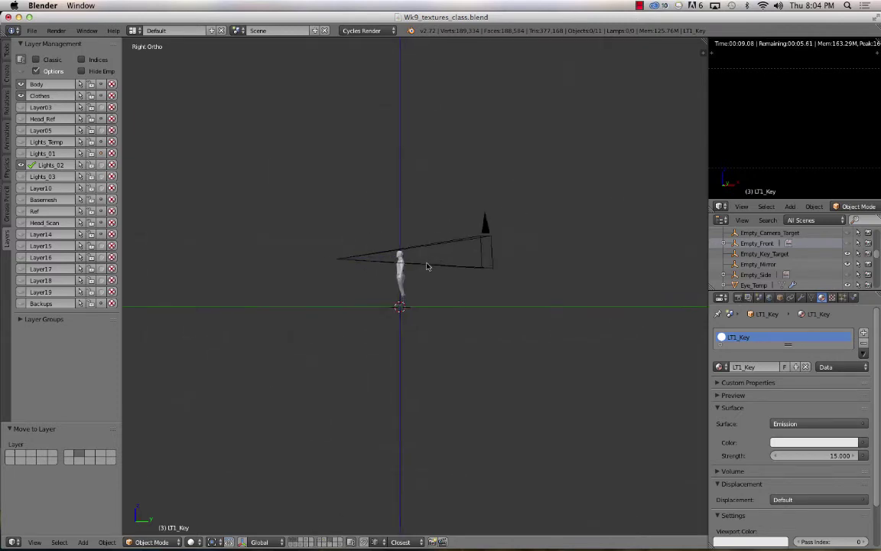
scroll(415, 271, up, 3)
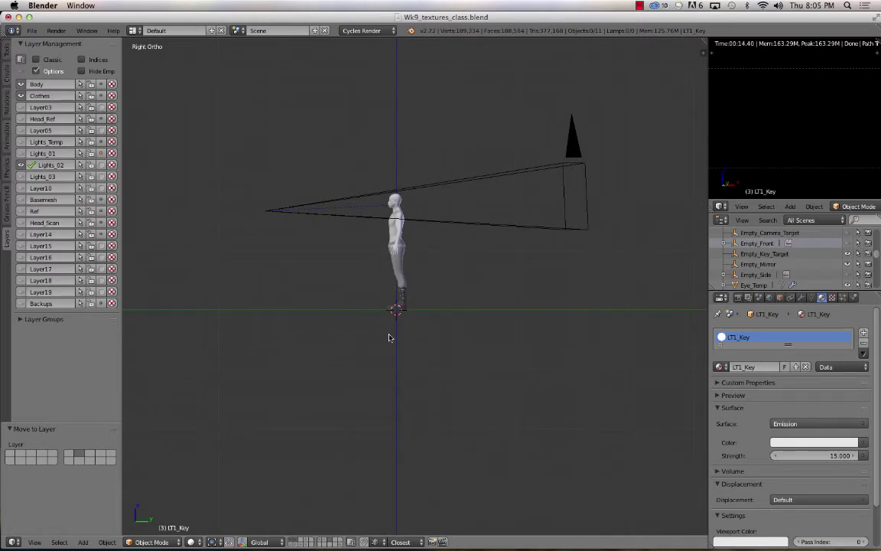
key(shift+a)
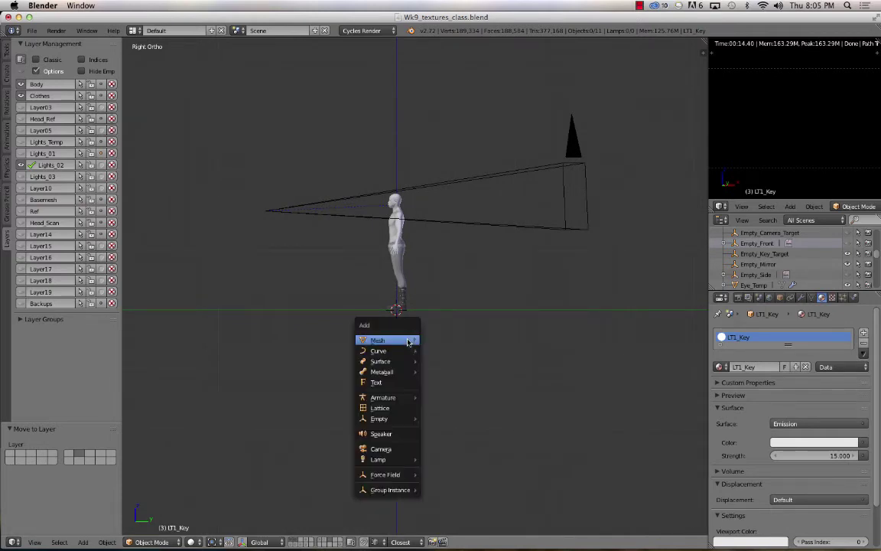
mouse_move(396, 339)
click(438, 341)
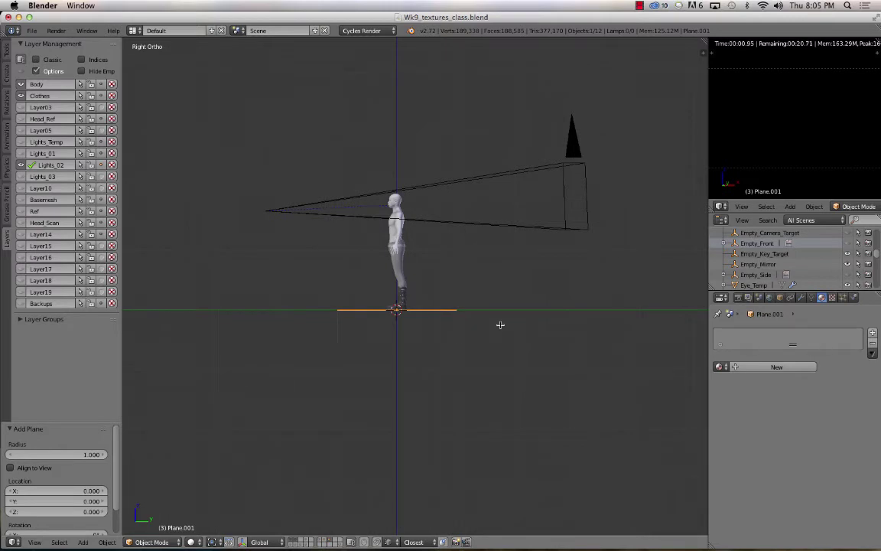
key(Tab)
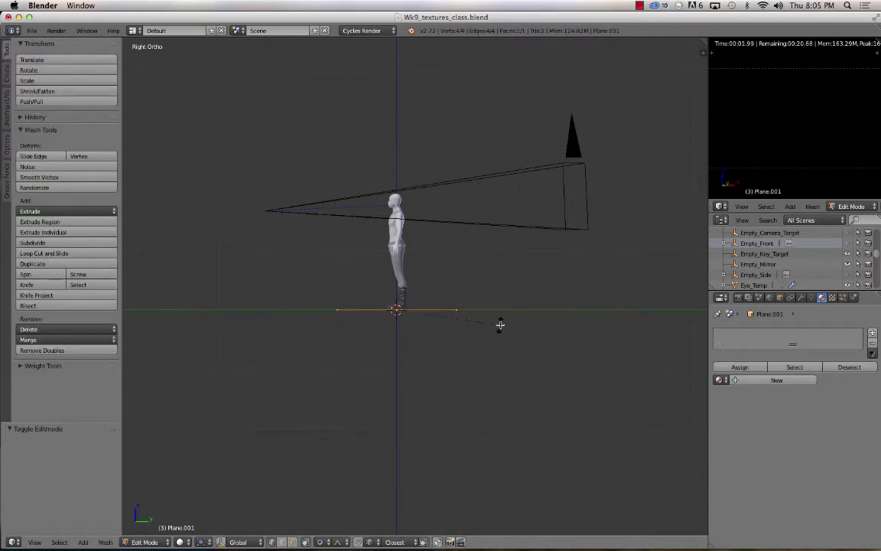
text(90)
key(Return)
key(Tab)
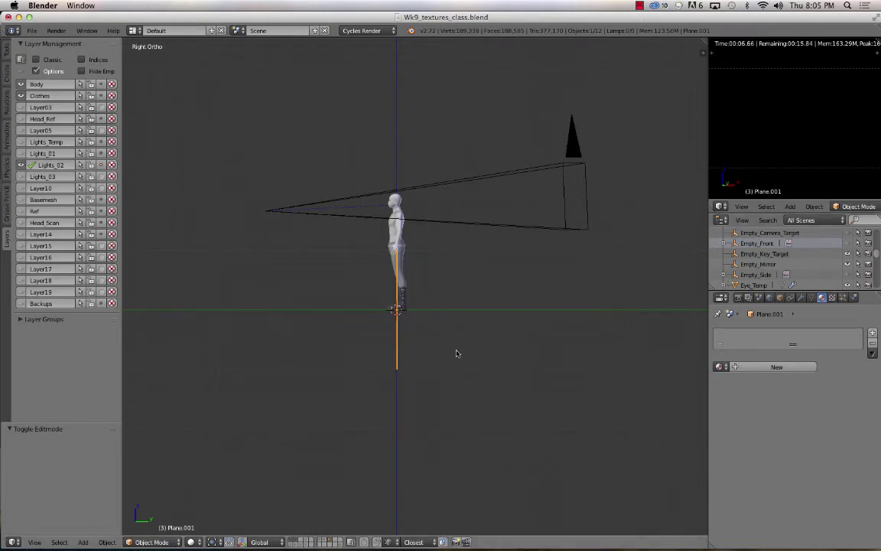
Step: Position the plane behind the character's head and turn it about 23° in top view
key(r)
key(Escape)
key(g)
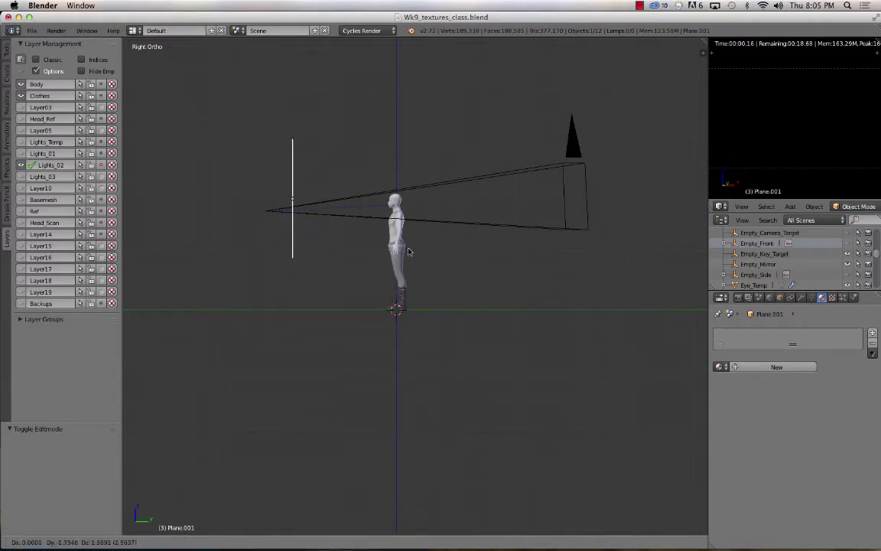
click(408, 252)
key(KP_7)
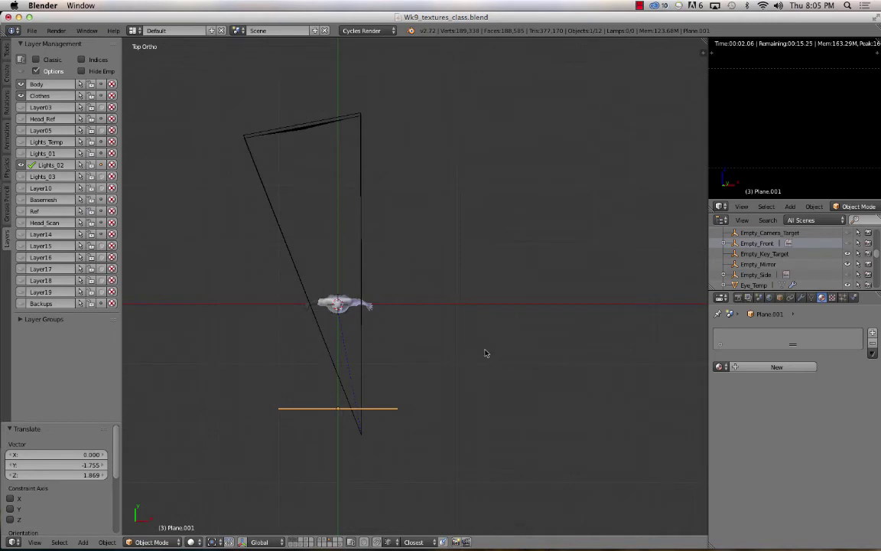
key(r)
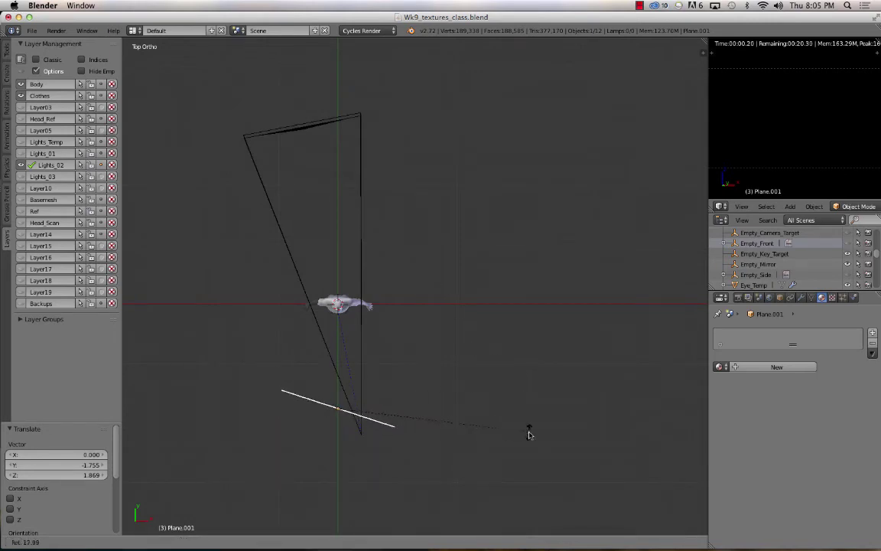
click(527, 429)
key(g)
click(448, 410)
key(r)
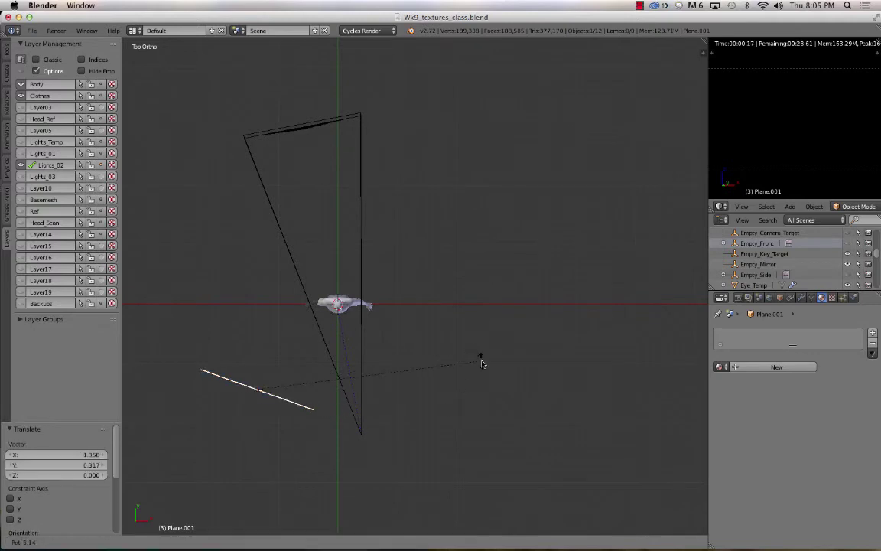
click(482, 444)
Step: Check the plane's aim from side and angled views, sketching and erasing a guide line
key(KP_3)
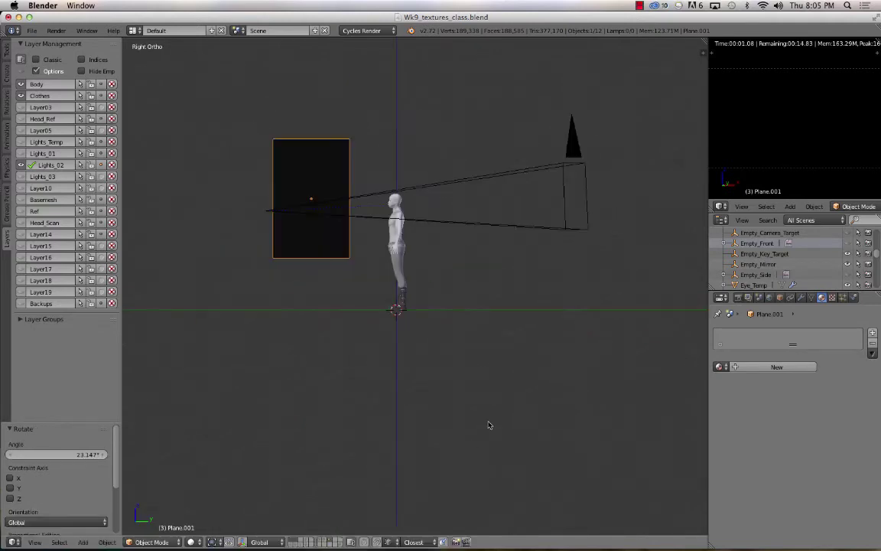
scroll(468, 264, down, 3)
scroll(474, 261, up, 3)
shift+scroll(474, 261, up, 2)
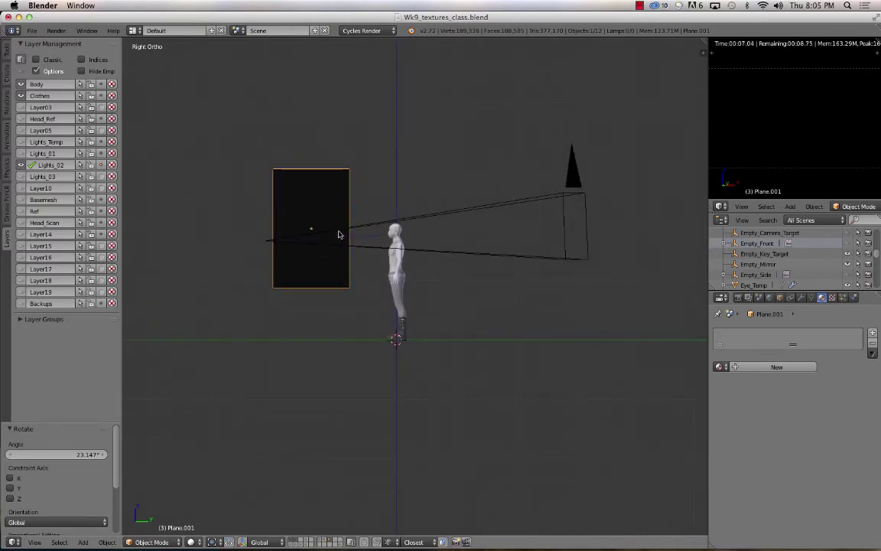
middle_drag(334, 231, 344, 203)
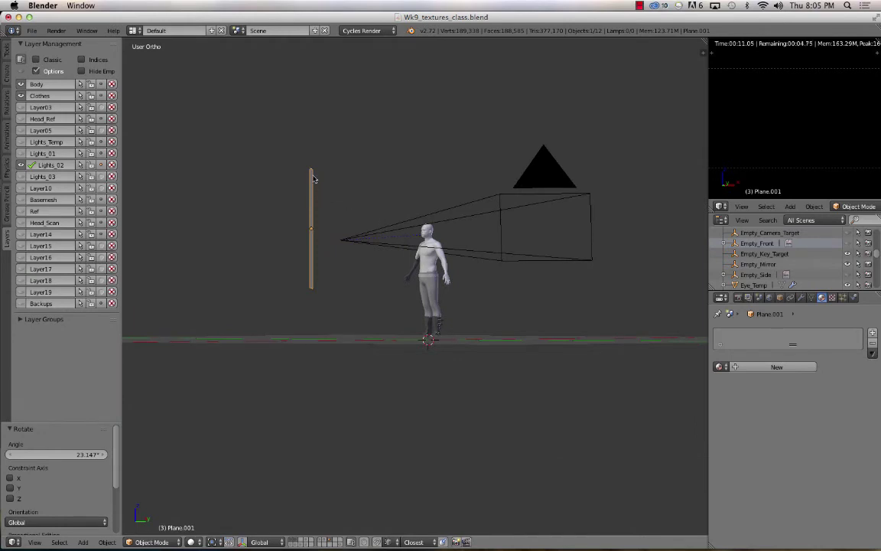
mouse_move(314, 174)
mouse_down()
mouse_move(361, 204)
mouse_move(371, 235)
mouse_up()
mouse_move(369, 235)
right_down()
mouse_move(340, 182)
mouse_move(279, 153)
right_up()
middle_drag(372, 180, 383, 203)
Step: Tilt the plane about -32° around its local X axis
key(r)
key(x)
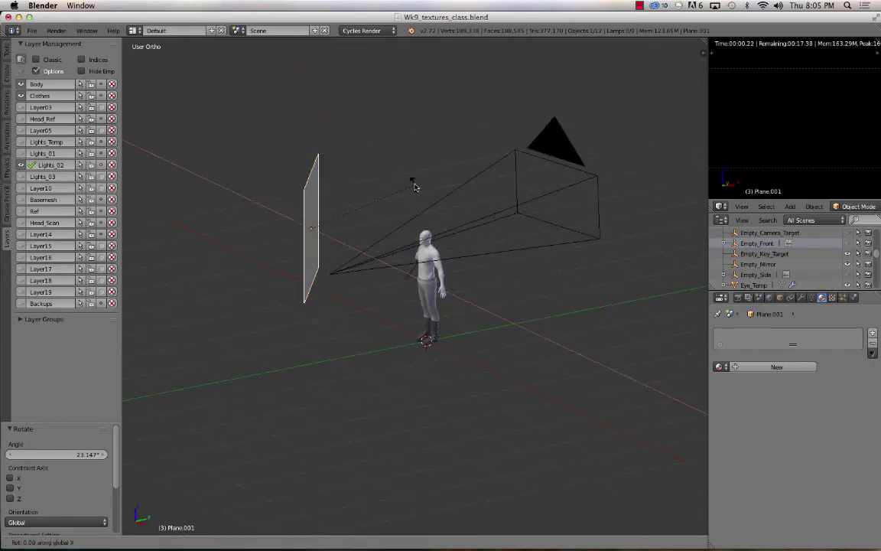
key(x)
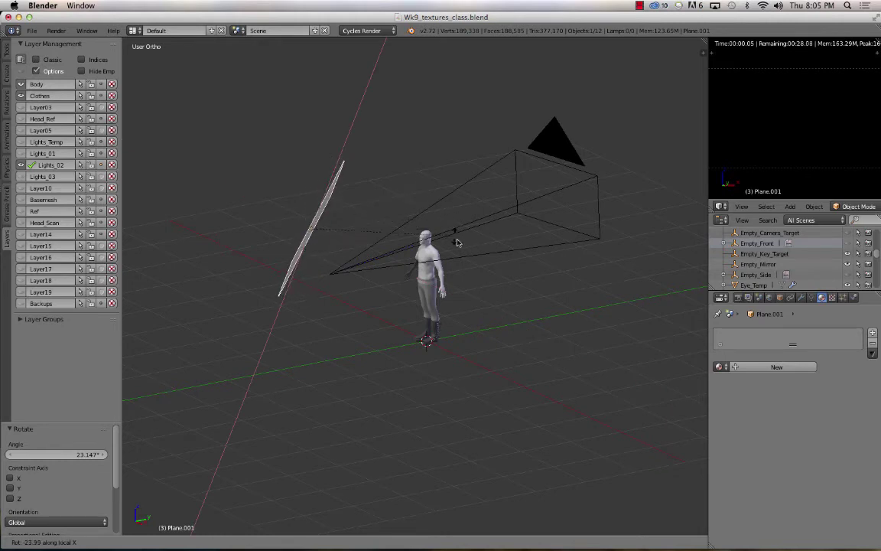
click(468, 252)
middle_drag(468, 252, 381, 283)
key(KP_7)
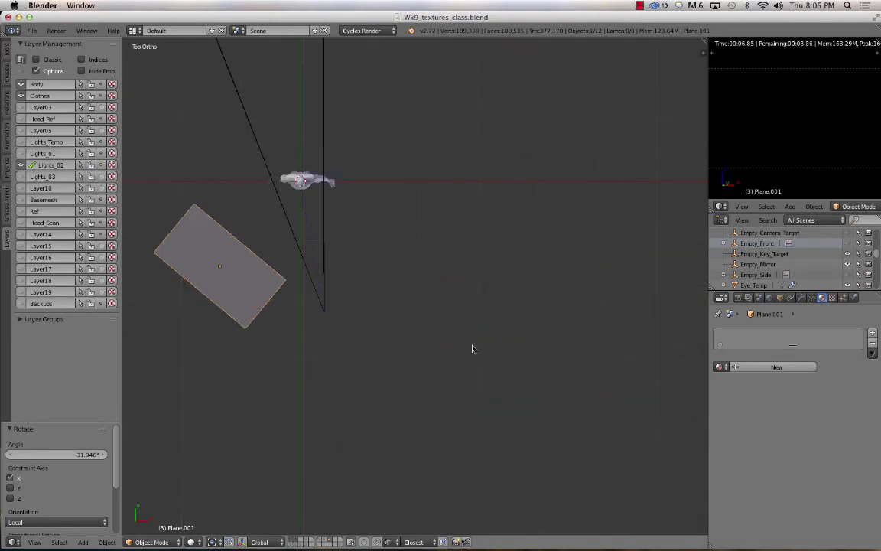
Step: Turn the light plane about 9° more and shift it slightly
key(r)
click(493, 303)
key(g)
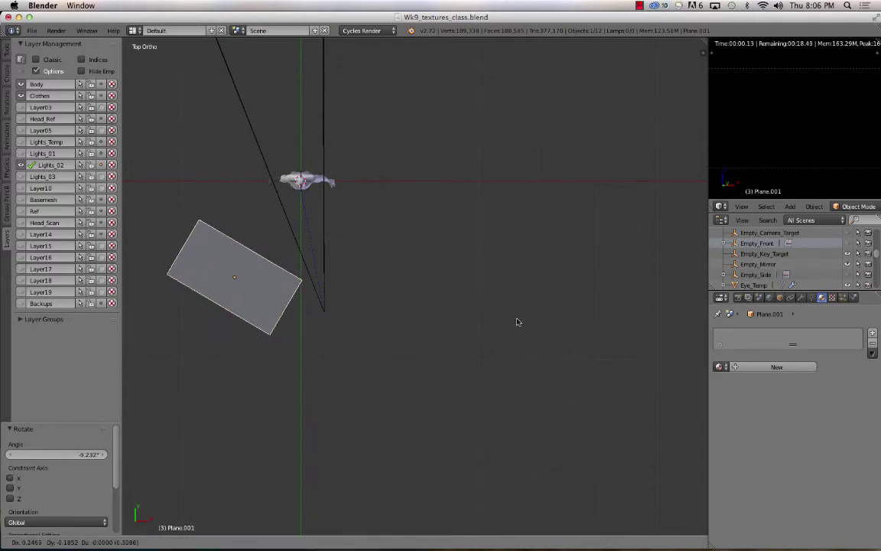
click(521, 323)
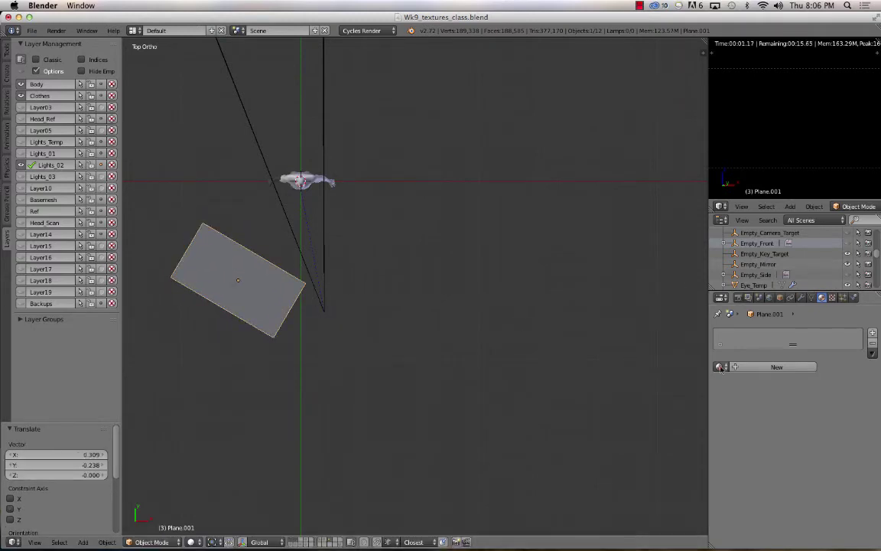
Step: Create a new Emission material for the plane, trying strength 20 before settling on 15
click(780, 297)
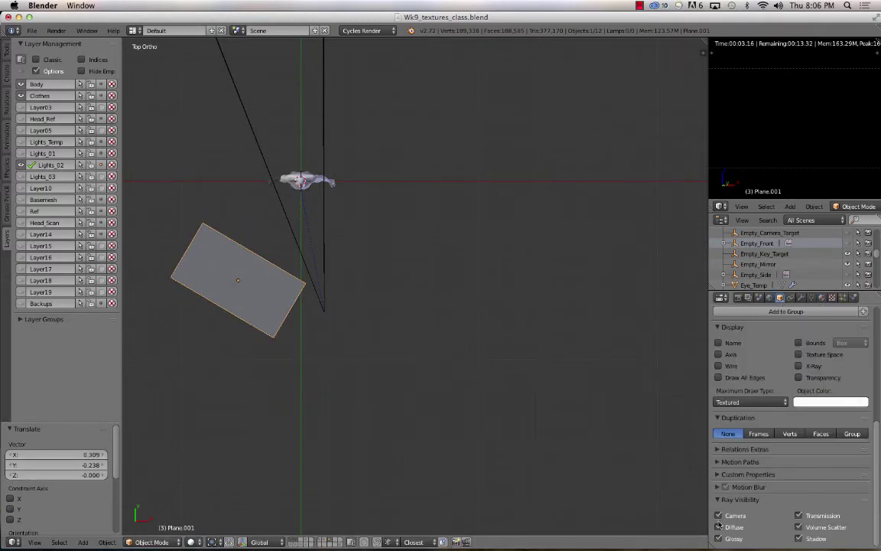
click(821, 297)
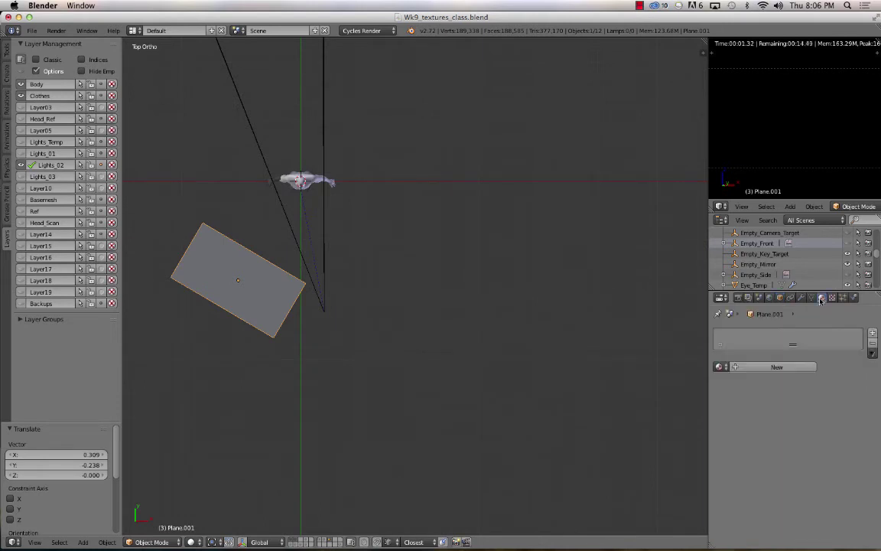
click(776, 367)
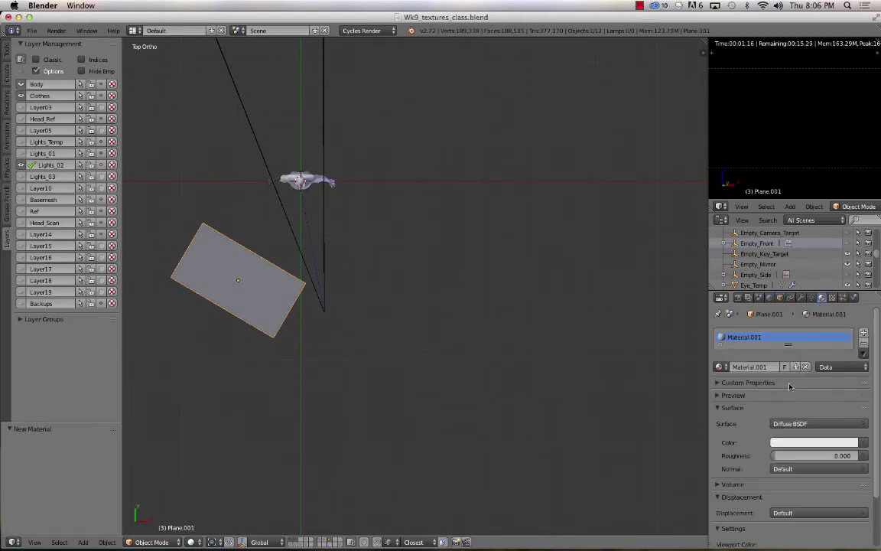
click(803, 424)
click(757, 374)
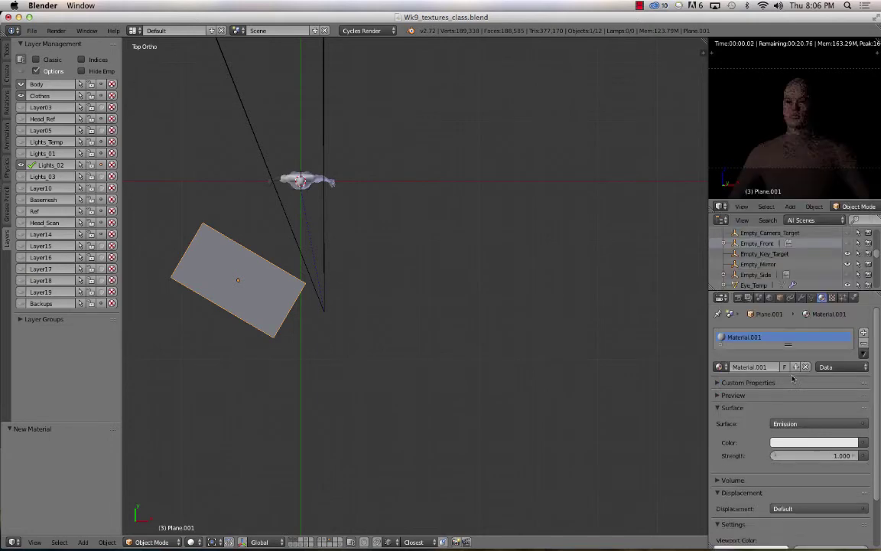
click(832, 455)
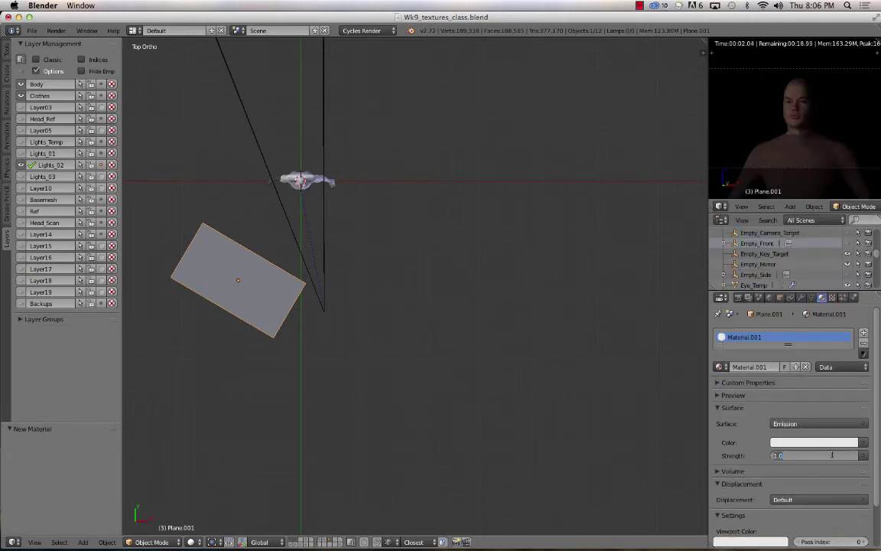
text(20)
key(Return)
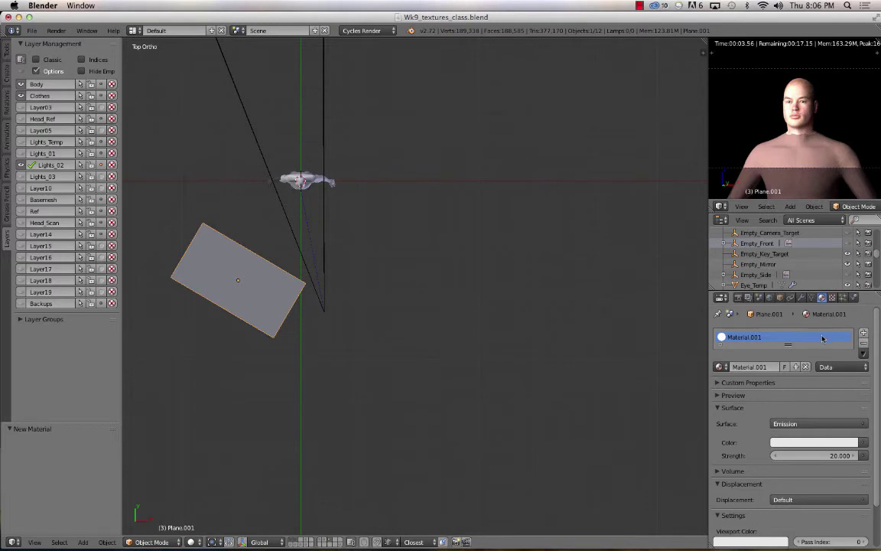
click(815, 455)
text(15)
key(Return)
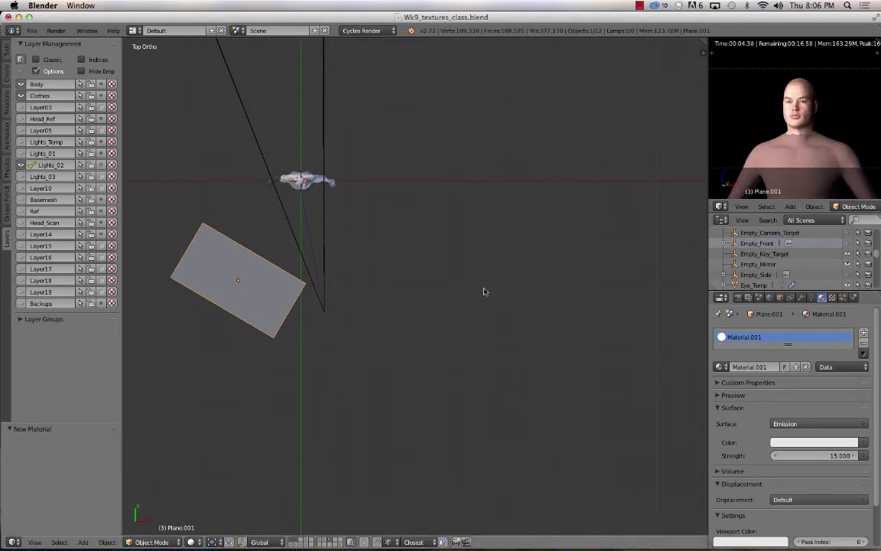
Step: Rename Plane.001 and its material to LT2_Key
scroll(833, 262, down, 8)
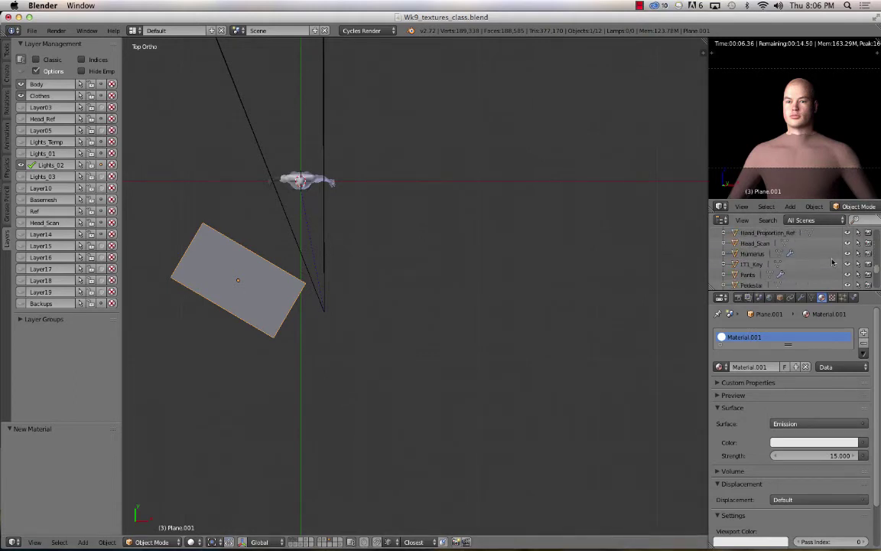
scroll(832, 263, up, 3)
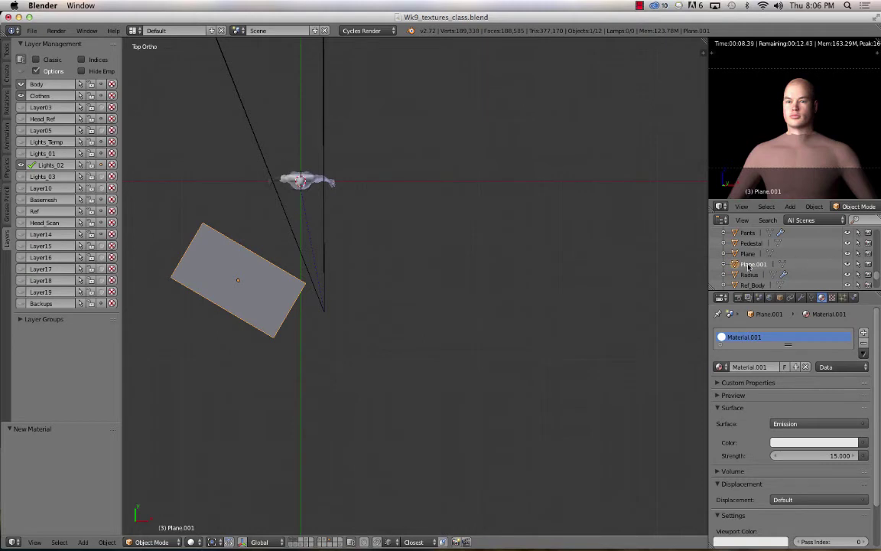
double_click(748, 265)
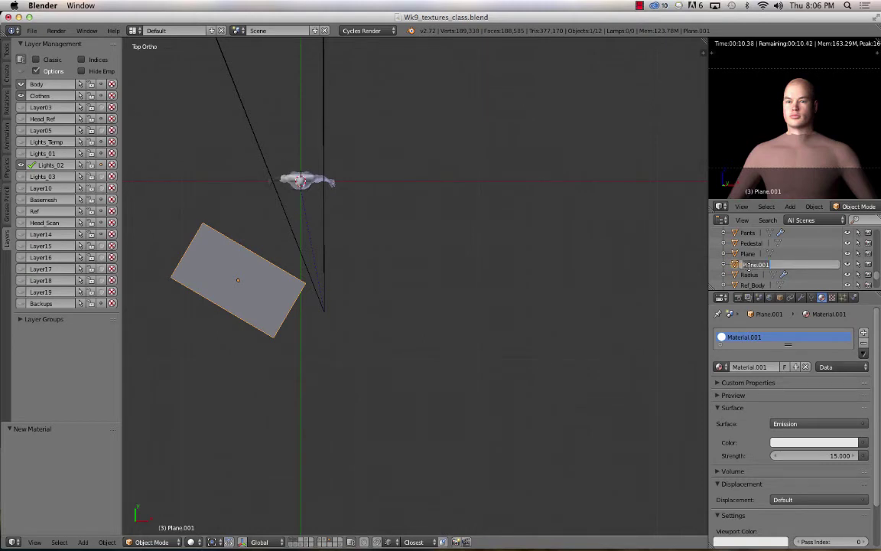
text(LT2_Key)
key(Return)
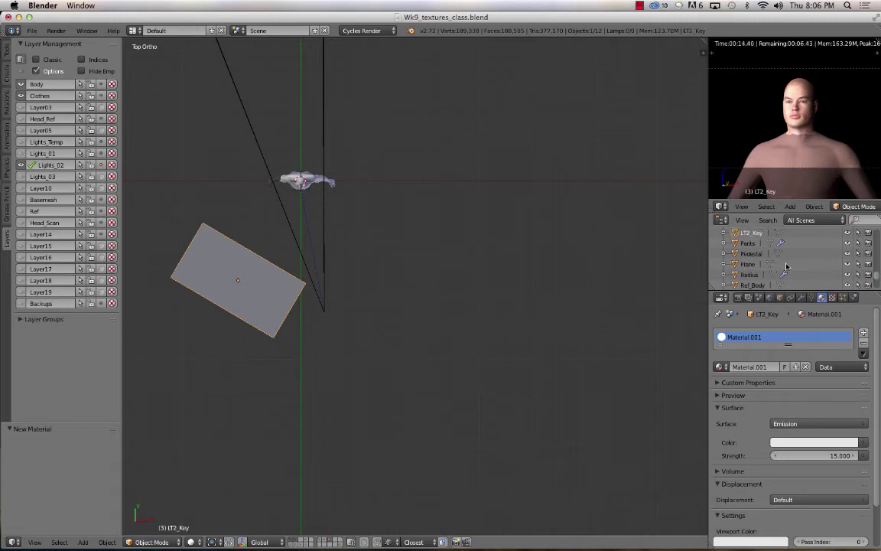
click(757, 365)
text(LT2_Key)
key(Return)
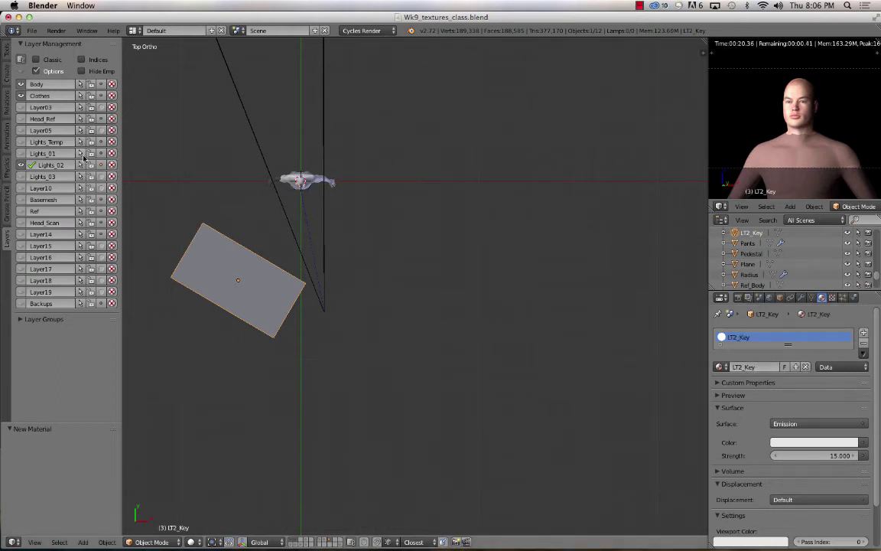
Step: On the Lights_01 layer, rename the front Plane and its material to LT1_Fill
click(50, 153)
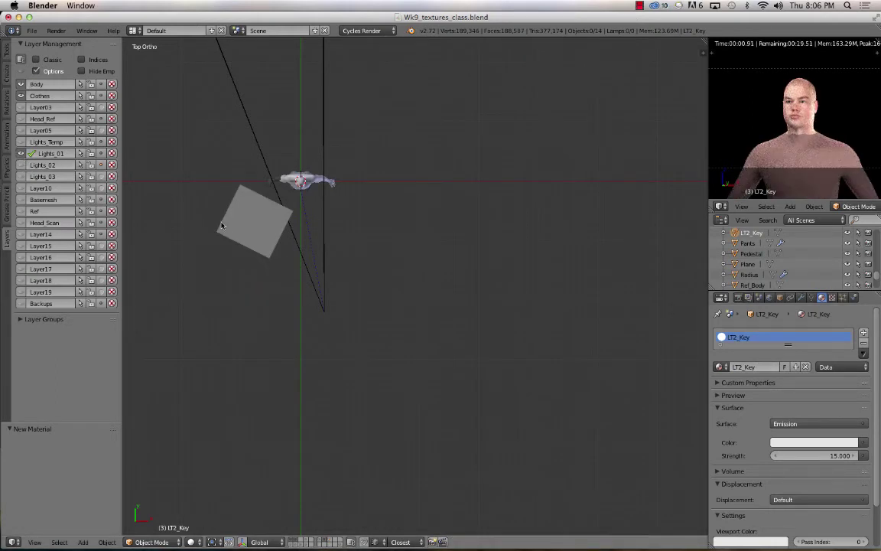
right_click(221, 225)
middle_drag(320, 300, 272, 227)
right_click(382, 299)
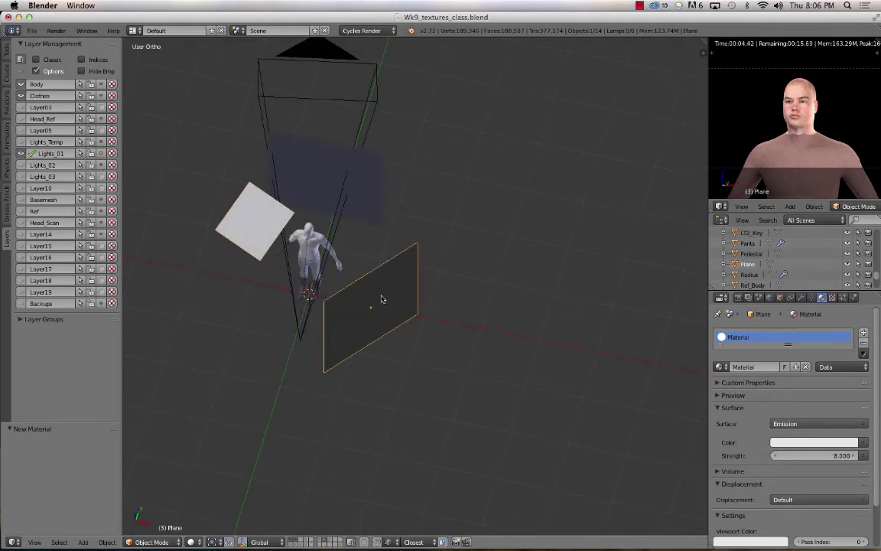
double_click(747, 264)
key(BackSpace)
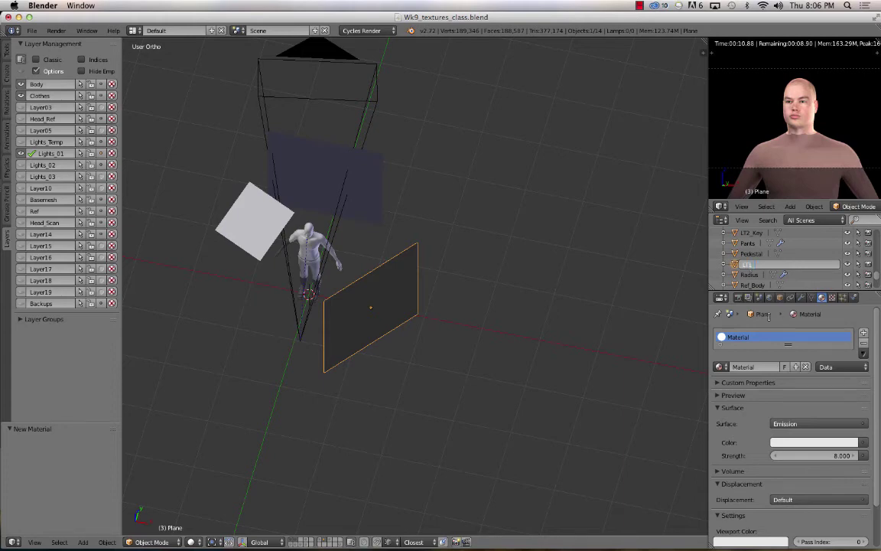
text(LT1_Fill)
key(Return)
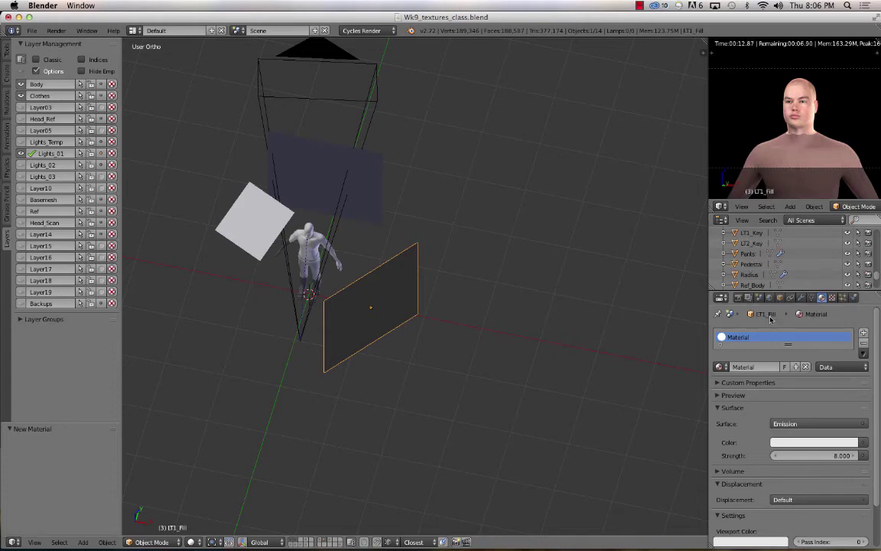
click(757, 367)
text(LT1_Fill)
Step: Confirm the LT1_Fill material name and switch to the Lights_02 layer in side view
key(Return)
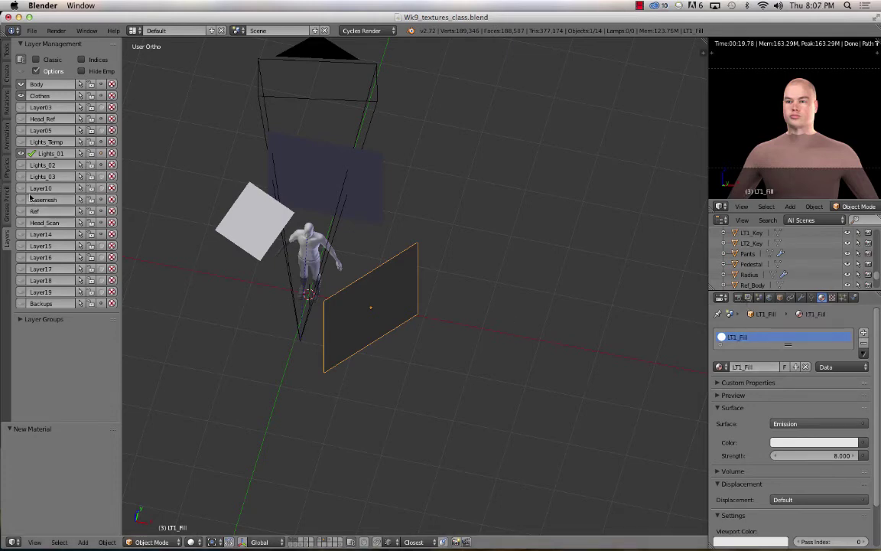
click(43, 165)
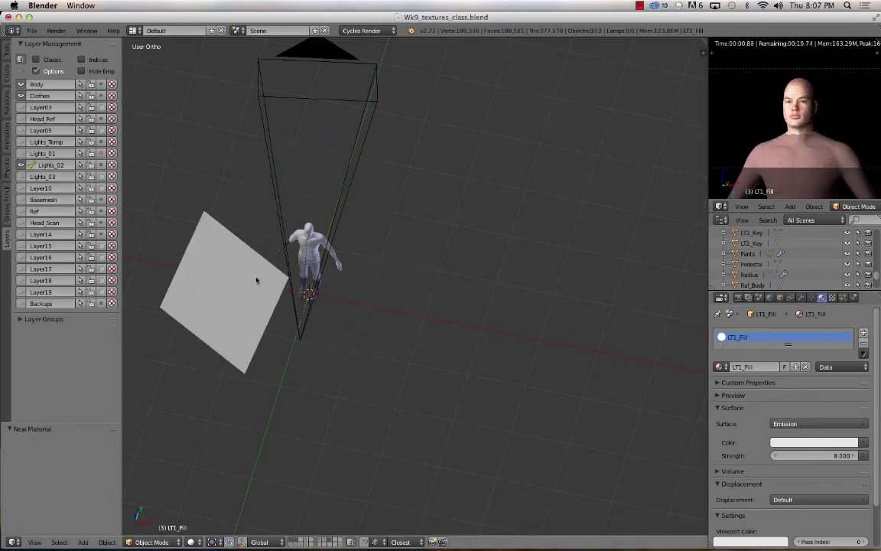
right_click(255, 280)
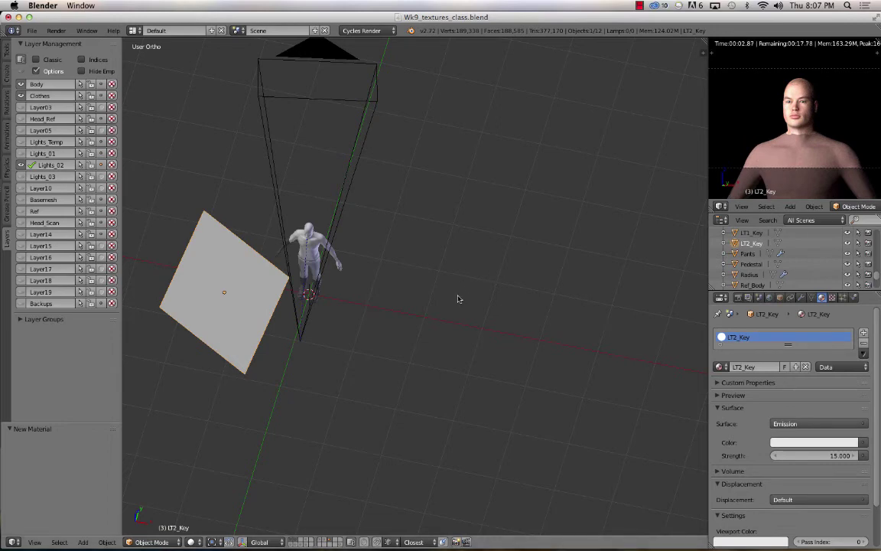
key(KP_3)
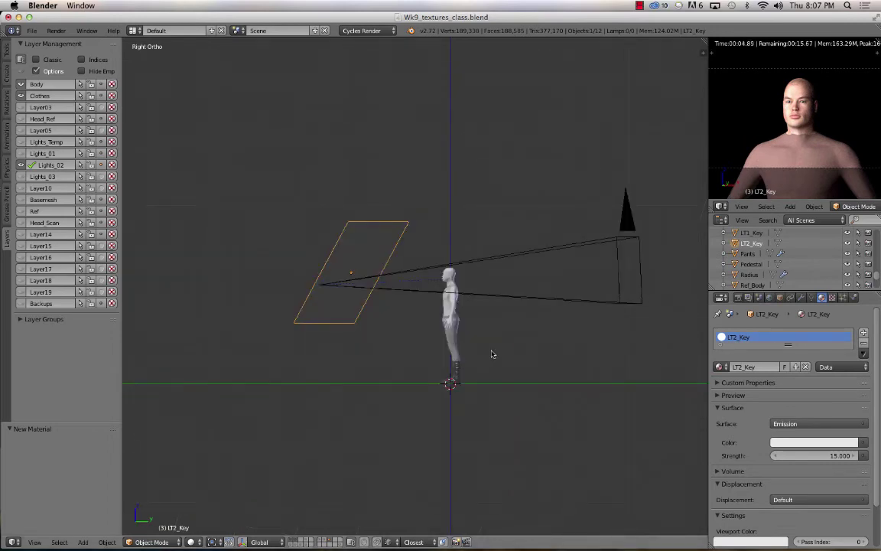
Step: Add a new plane, stand its mesh upright with a 90° X rotation and scale it to 0.45
key(shift+a)
mouse_move(471, 350)
click(521, 351)
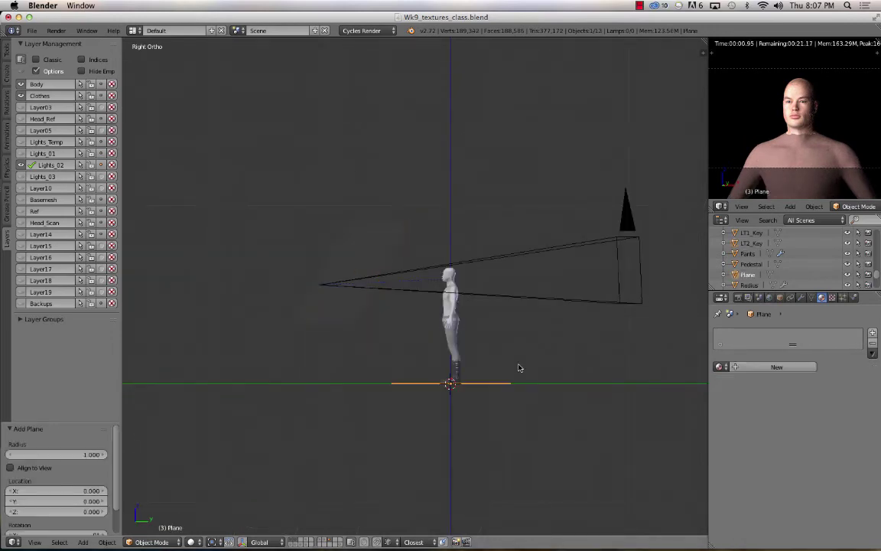
key(Tab)
key(r)
key(x)
key(9)
key(0)
key(Return)
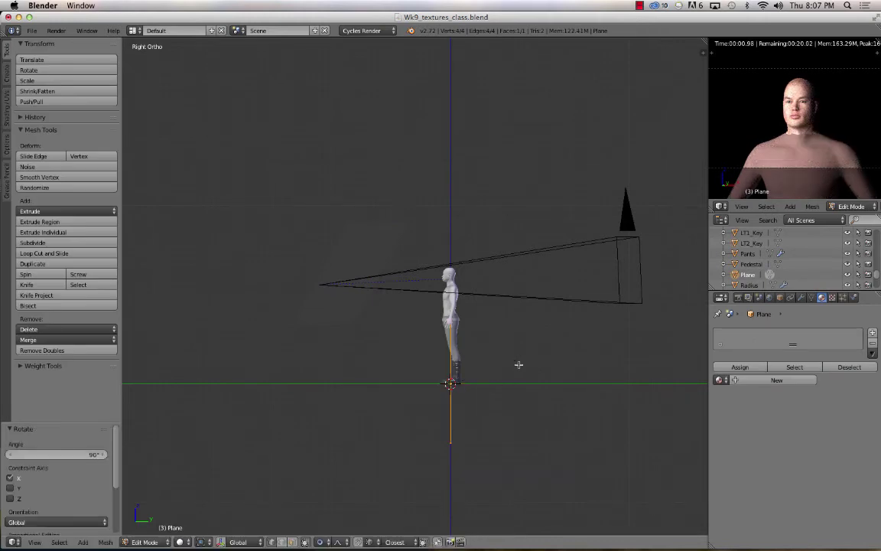
text(s.45)
key(Return)
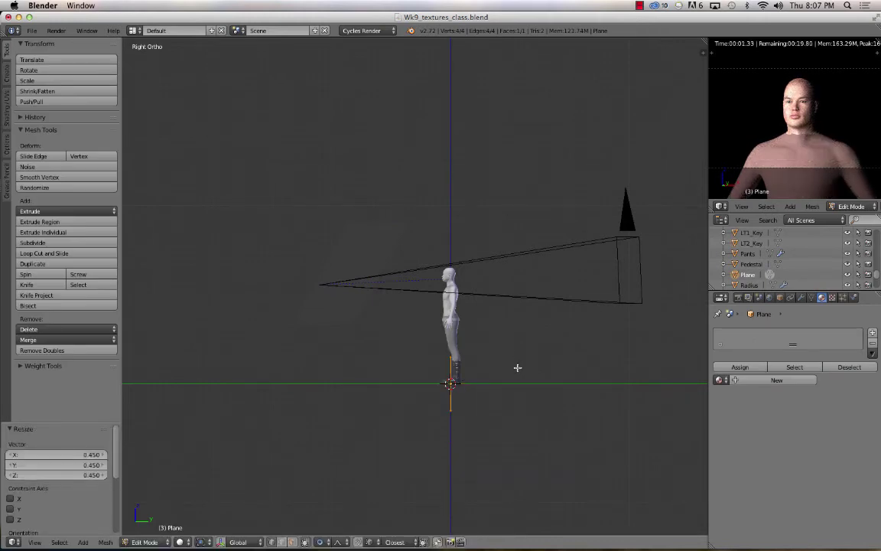
key(Tab)
Step: Place the plane behind the character, turned about 4.5°, and start renaming it
key(g)
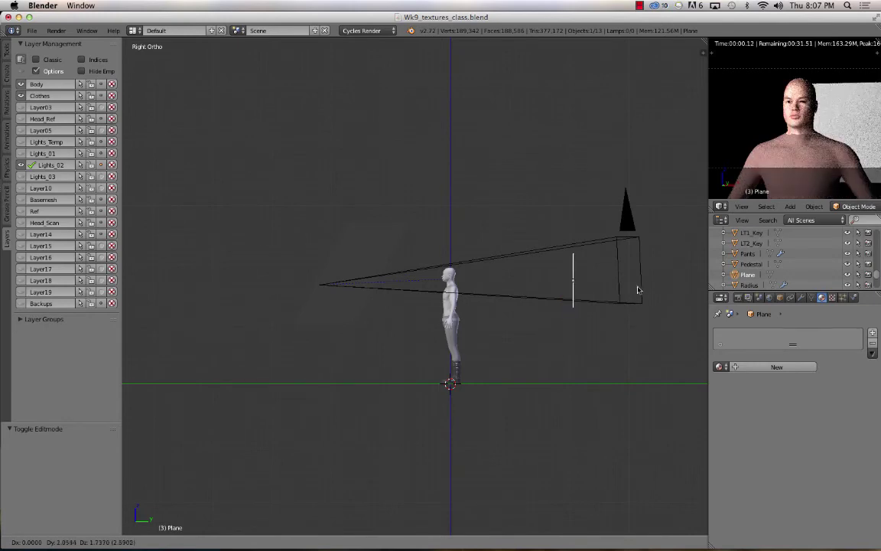
click(639, 282)
key(KP_7)
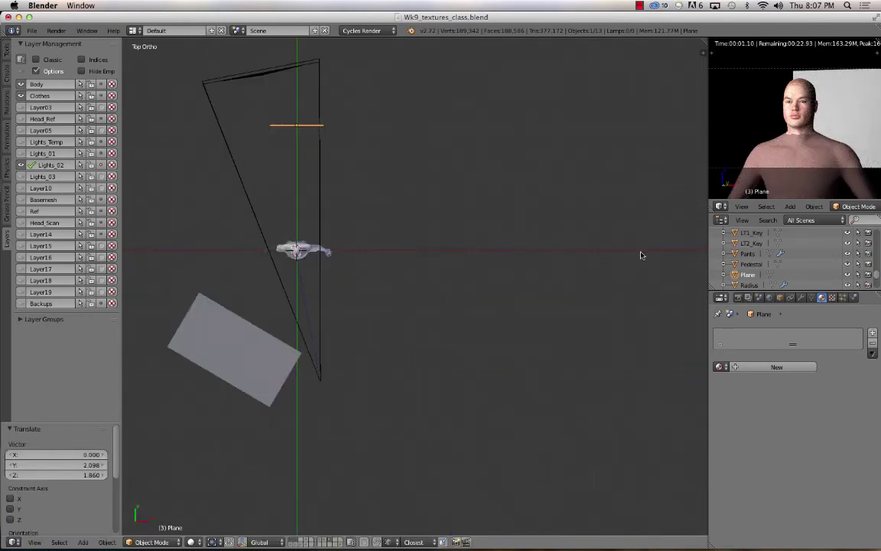
key(r)
click(478, 186)
key(g)
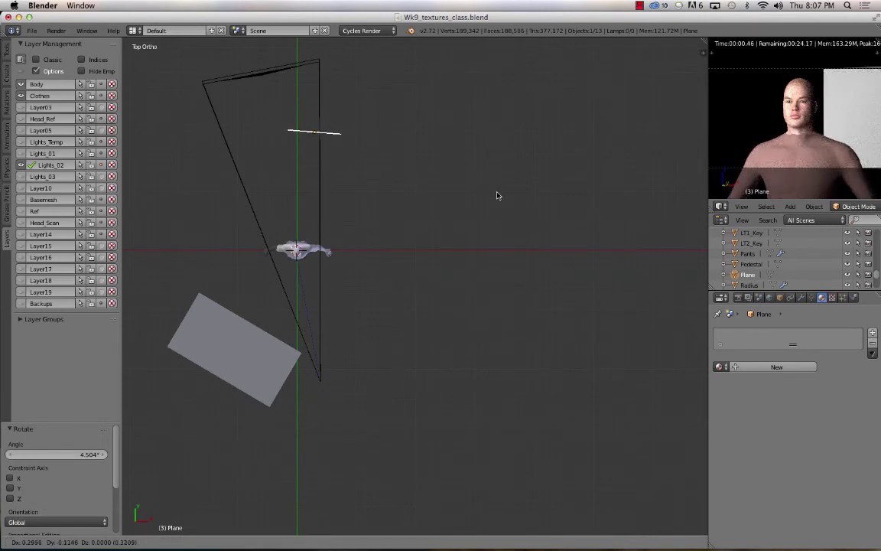
click(501, 195)
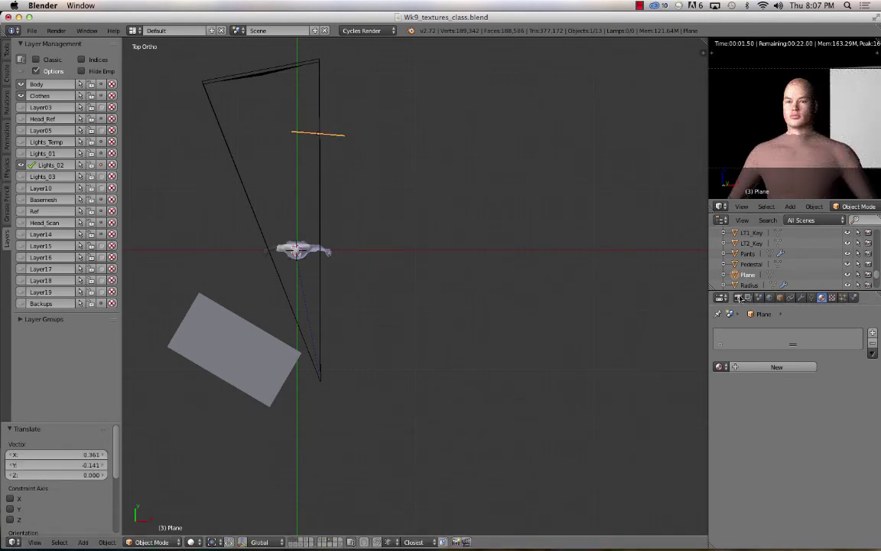
double_click(748, 275)
key(BackSpace)
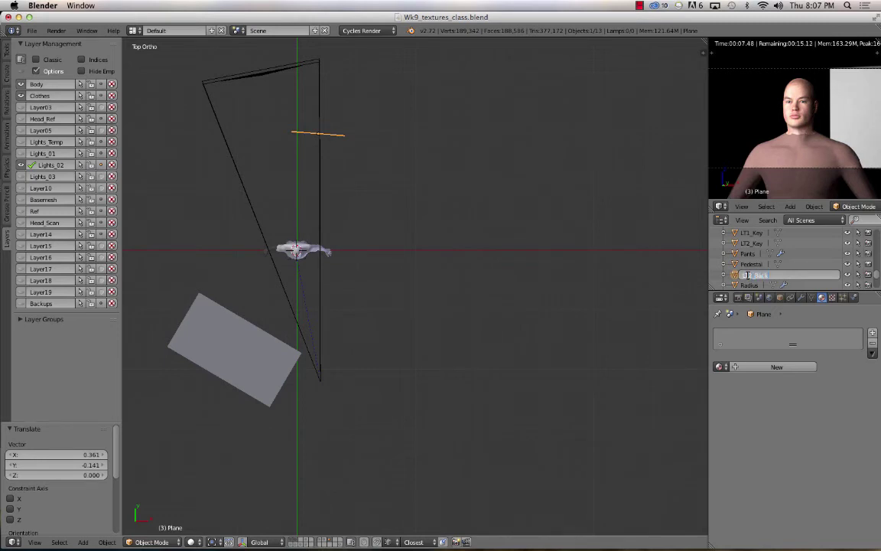
Step: Name the plane LT2_Back and give it a new Emission material also named LT2_Back
text(LT2_Back)
key(Return)
click(776, 366)
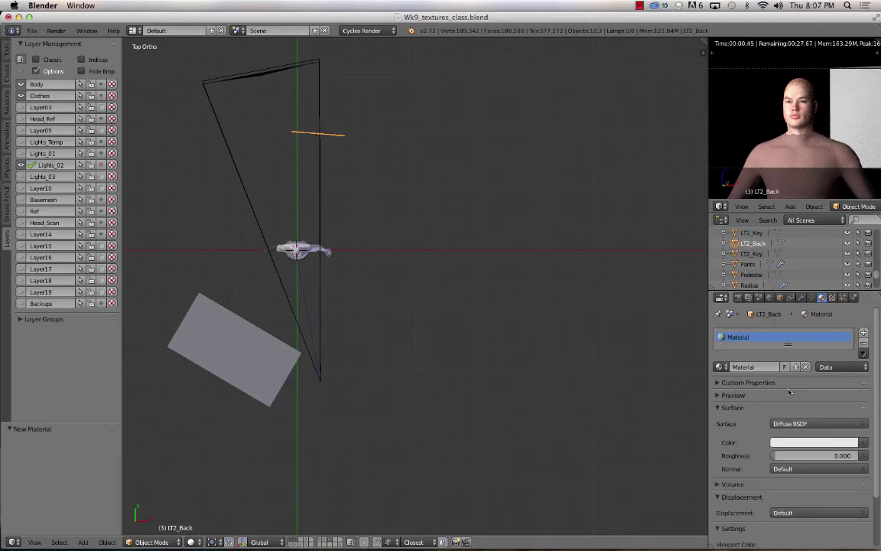
click(799, 423)
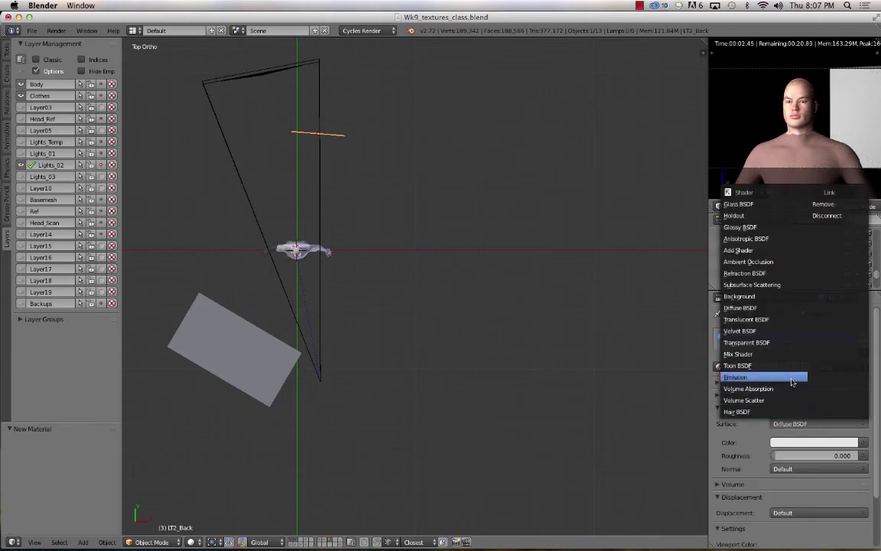
click(792, 379)
click(755, 368)
text(LT2_Back)
key(Return)
Step: Set the LT2_Back emission strength to 20, then 50, and view the face from above
click(825, 454)
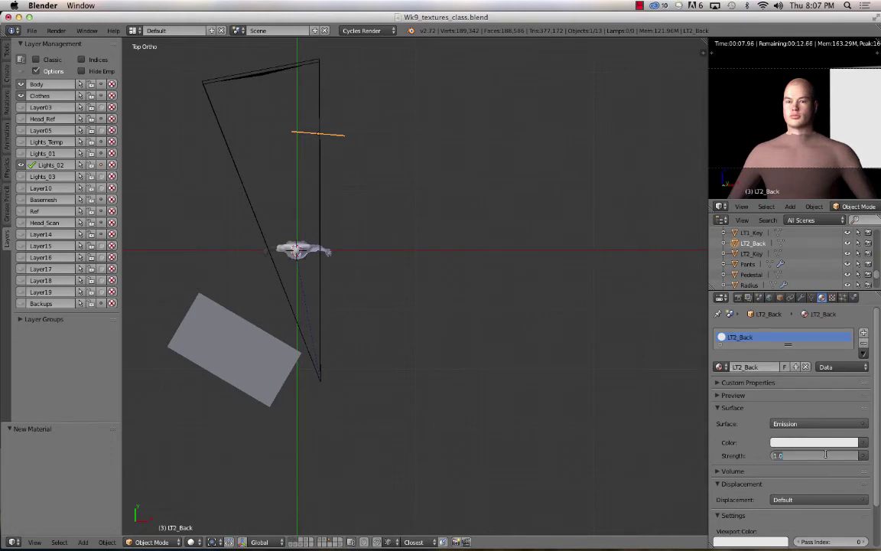
key(Return)
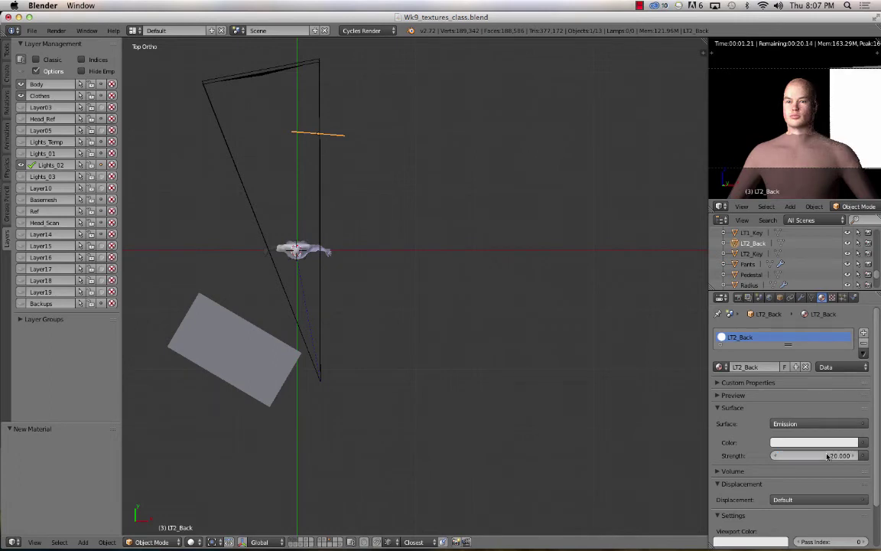
click(827, 456)
text(50)
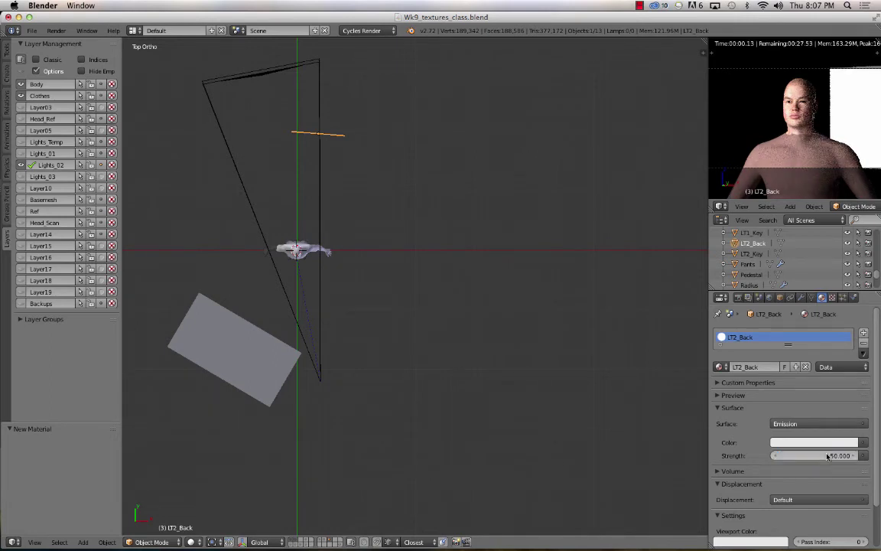
key(Return)
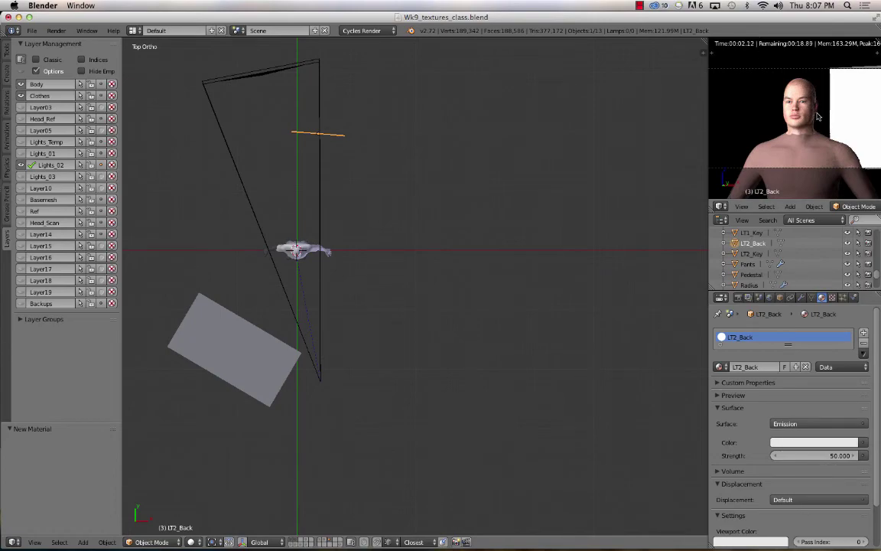
scroll(818, 116, down, 3)
scroll(817, 117, up, 6)
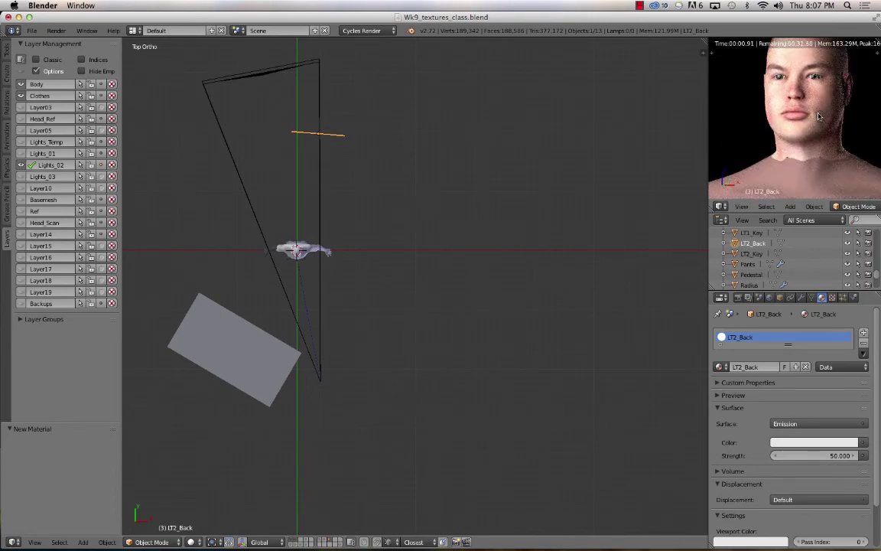
scroll(833, 107, up, 2)
scroll(850, 100, down, 1)
middle_drag(851, 100, 816, 137)
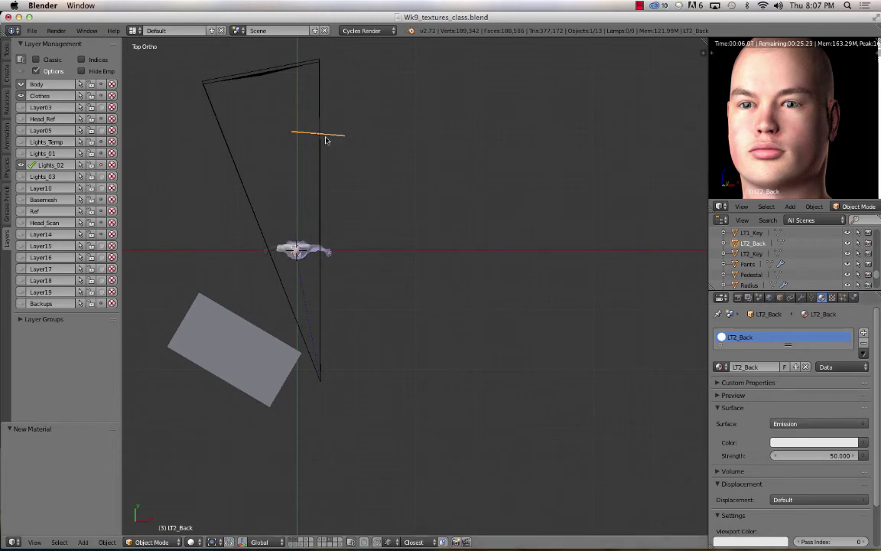
Step: Move the LT2_Back light closer to the character and raise its strength to 100
key(g)
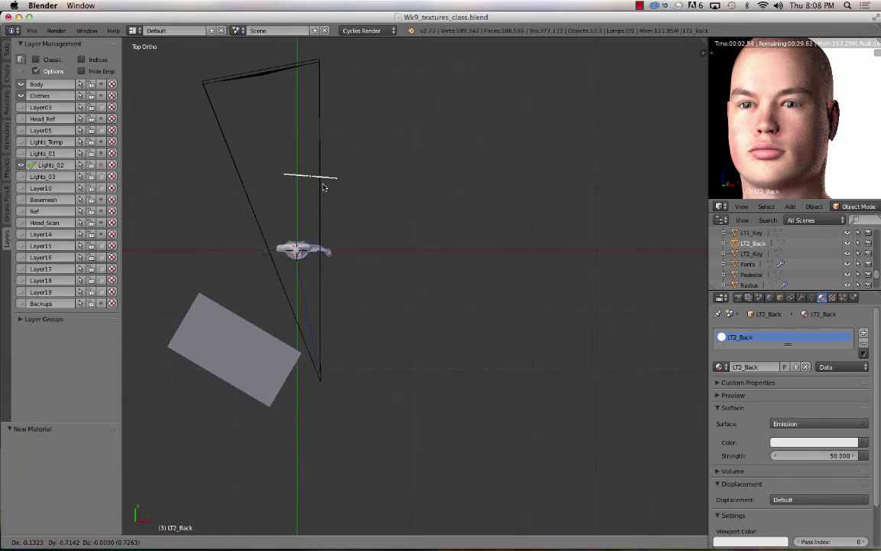
click(322, 187)
click(836, 455)
text(100)
key(Return)
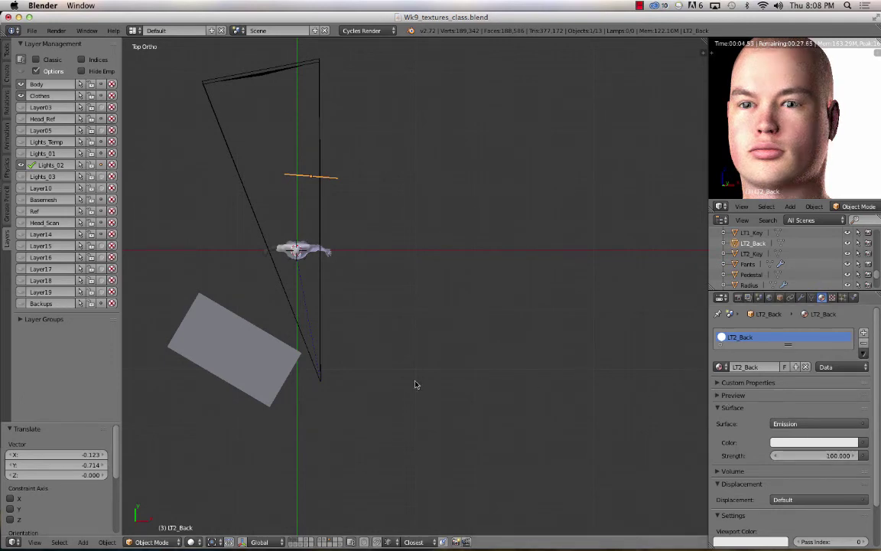
Step: Add a new plane and stand it upright with a 90° X rotation in edit mode
key(KP_3)
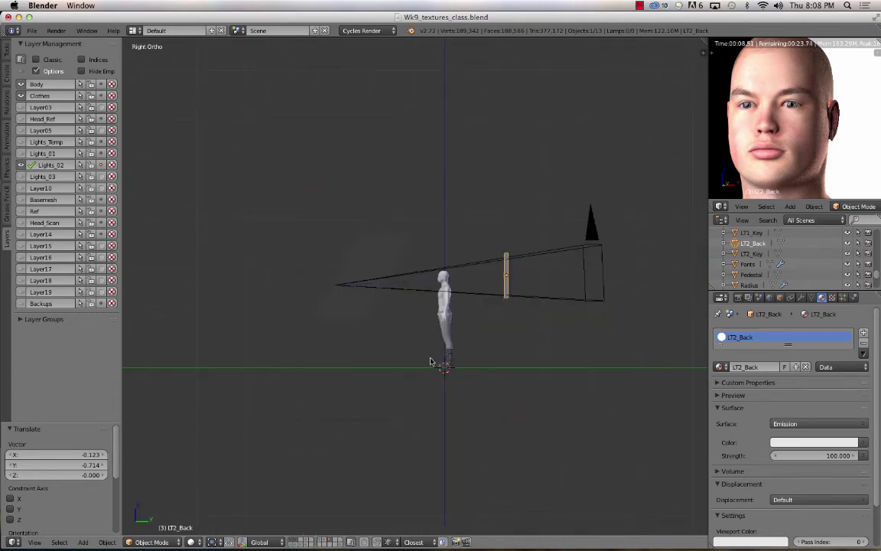
key(shift+a)
mouse_move(430, 356)
click(476, 358)
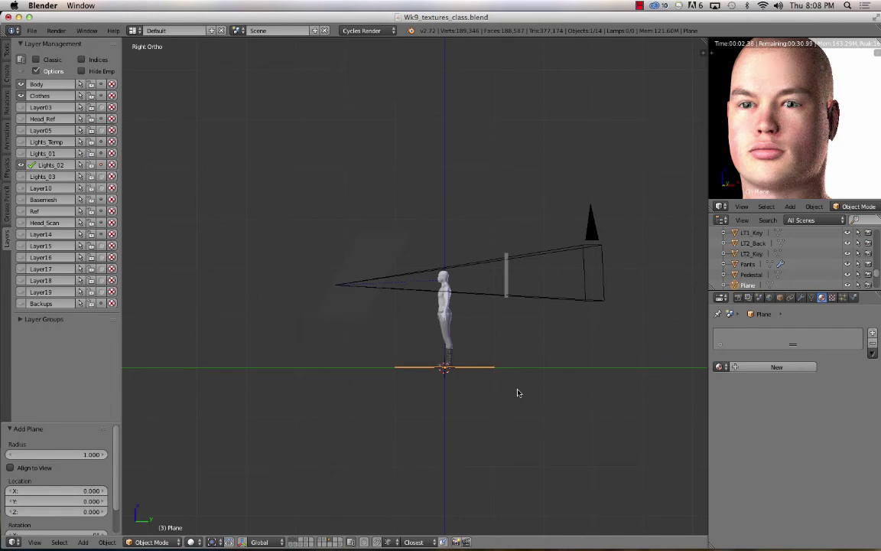
key(Tab)
text(rx90)
key(Return)
key(Tab)
Step: In top view, rotate the plane about 42° and place it in front, beside the character
key(KP_7)
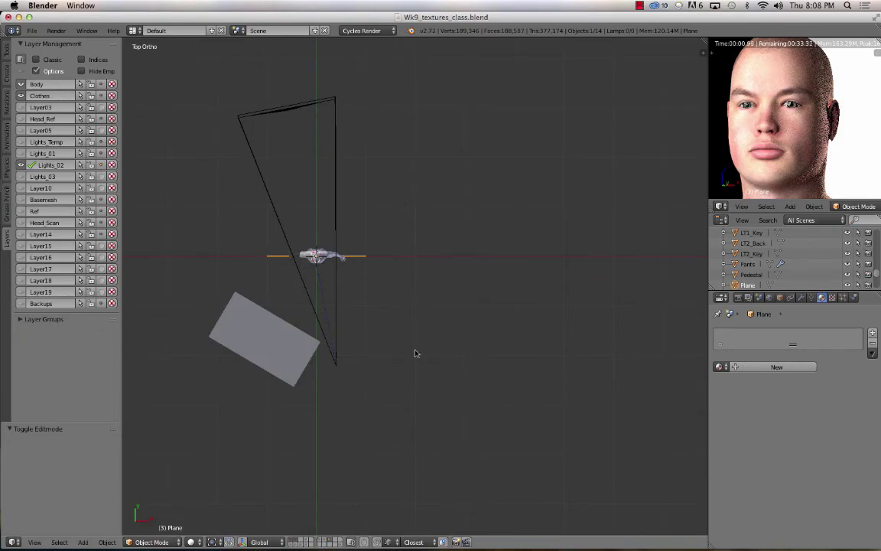
key(r)
click(451, 291)
key(g)
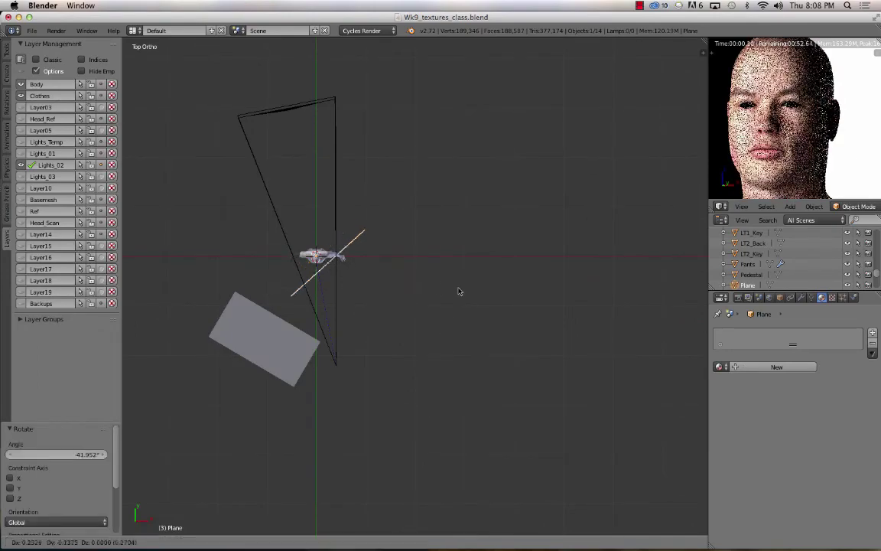
click(545, 354)
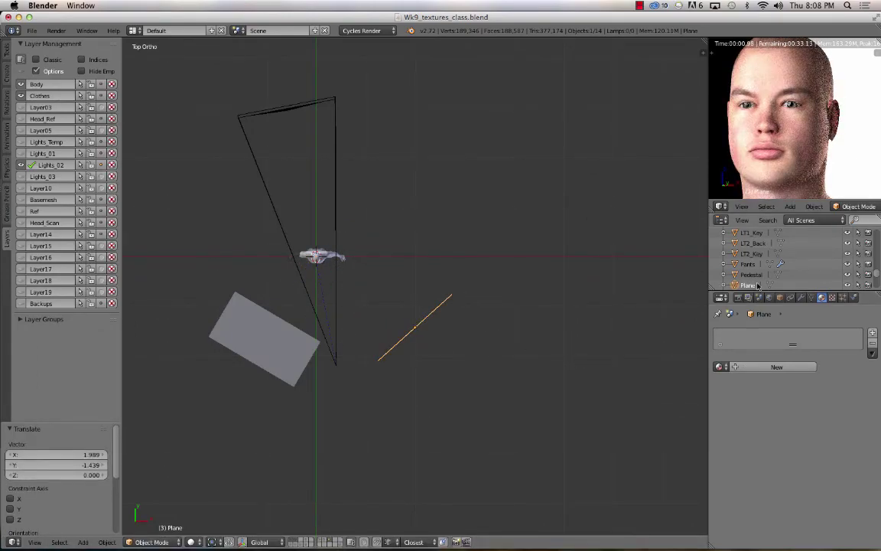
Step: Rename the plane LT2_Fill and give it a new material also named LT2_Fill
key(BackSpace)
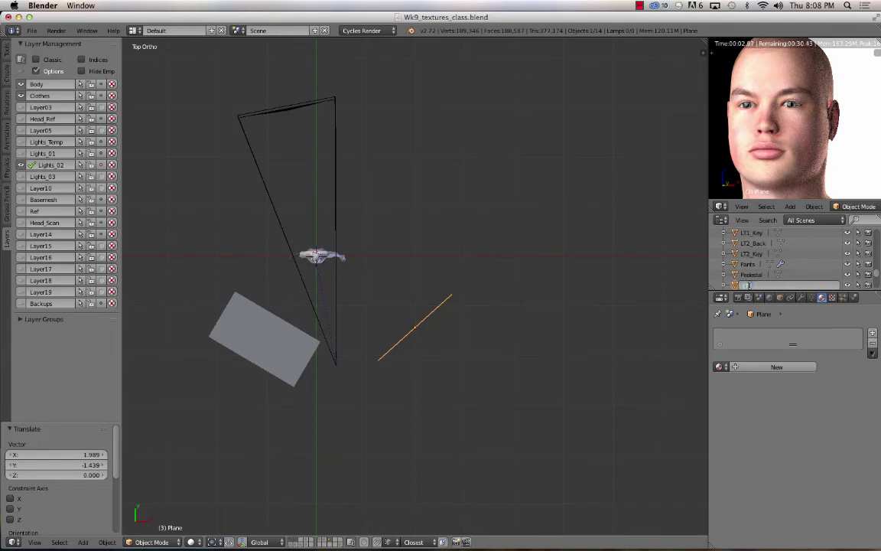
text(LT2_Fill)
key(Return)
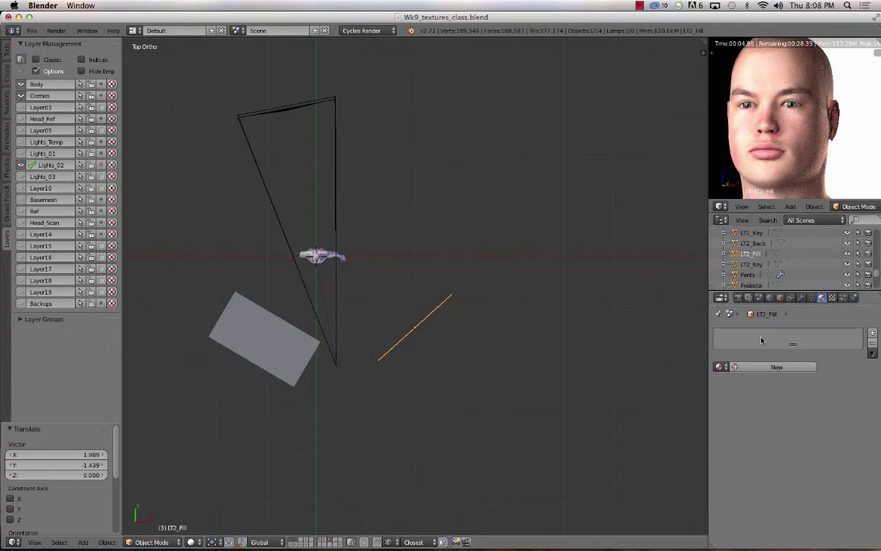
click(776, 366)
click(756, 367)
text(LT2)
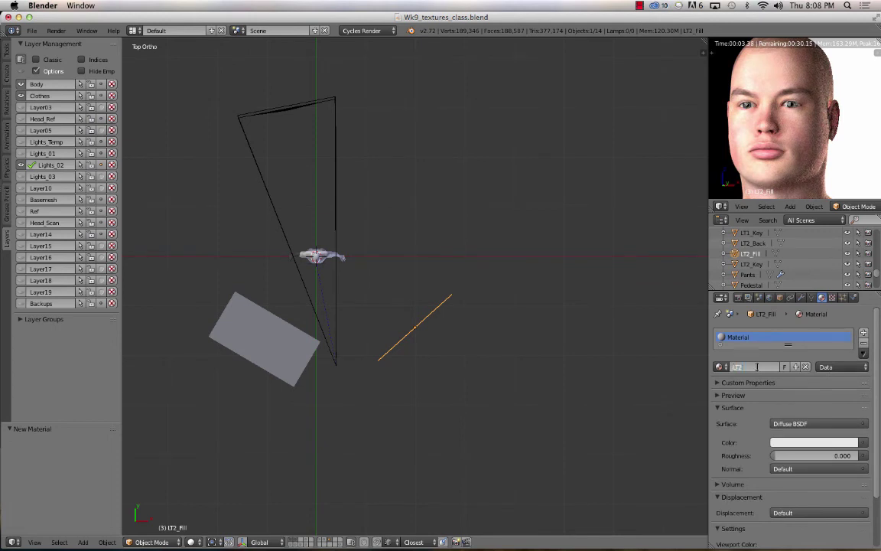
text(_Fill)
key(Return)
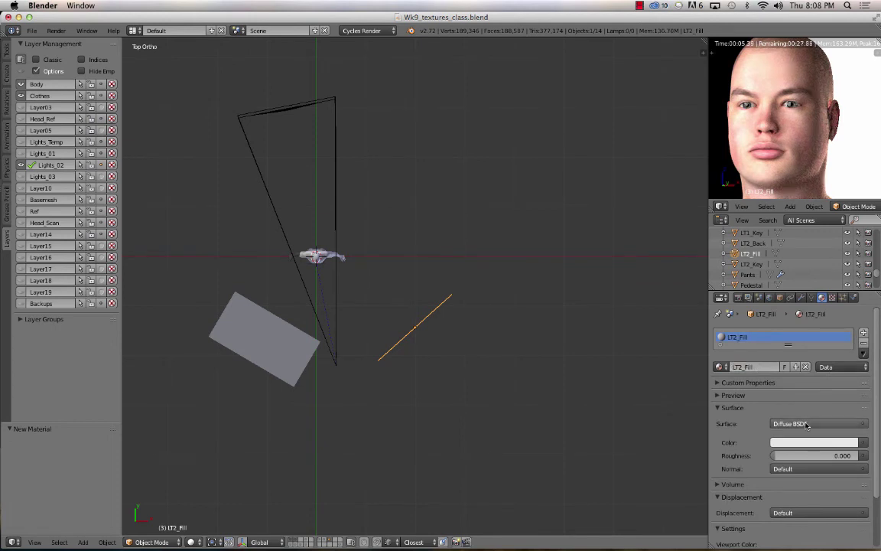
Step: Make LT2_Fill an Emission shader at strength 5 and nudge the plane down-left
click(797, 423)
click(795, 377)
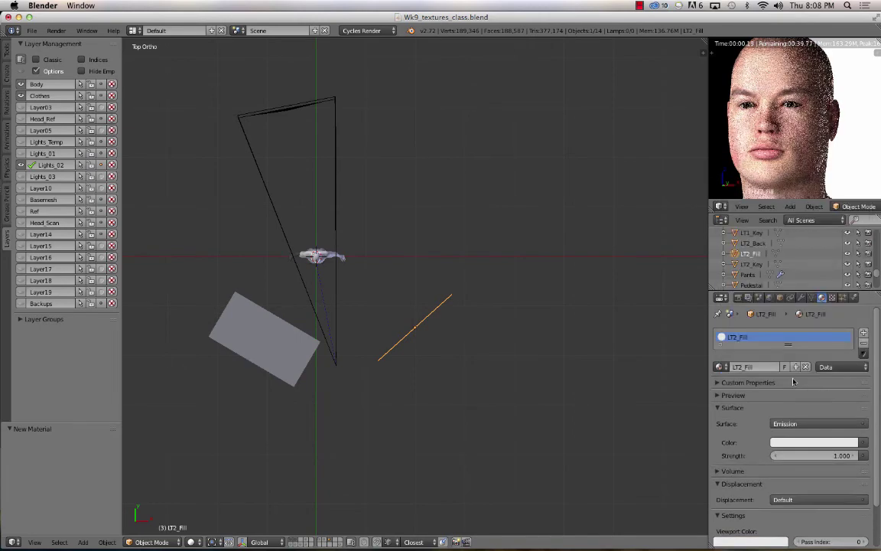
click(829, 455)
text(5)
key(Return)
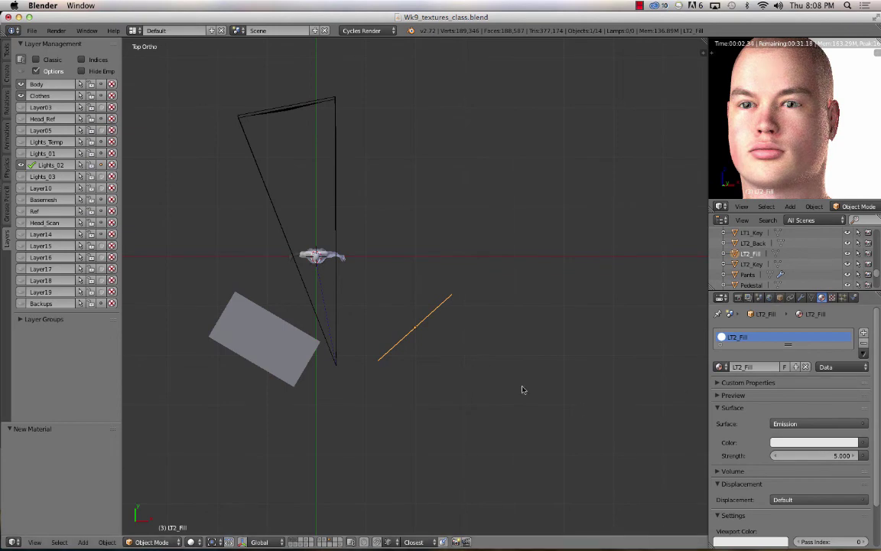
key(g)
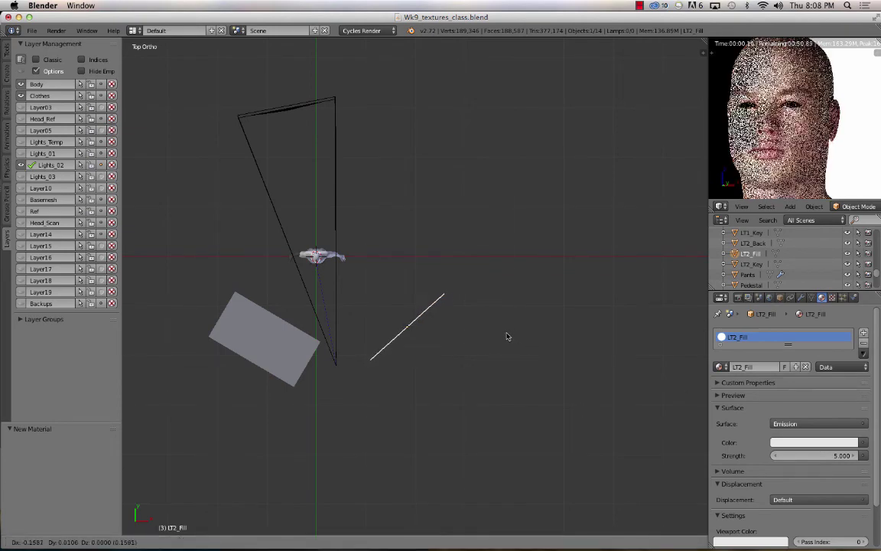
click(493, 346)
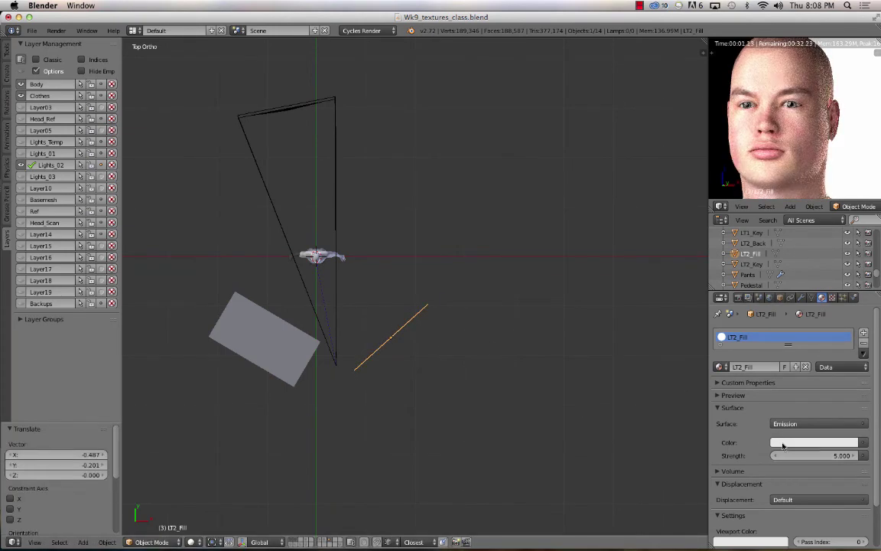
Step: Select the LT2_Key plane, set its emission strength to 10, and nudge it up-left
right_click(271, 358)
click(822, 457)
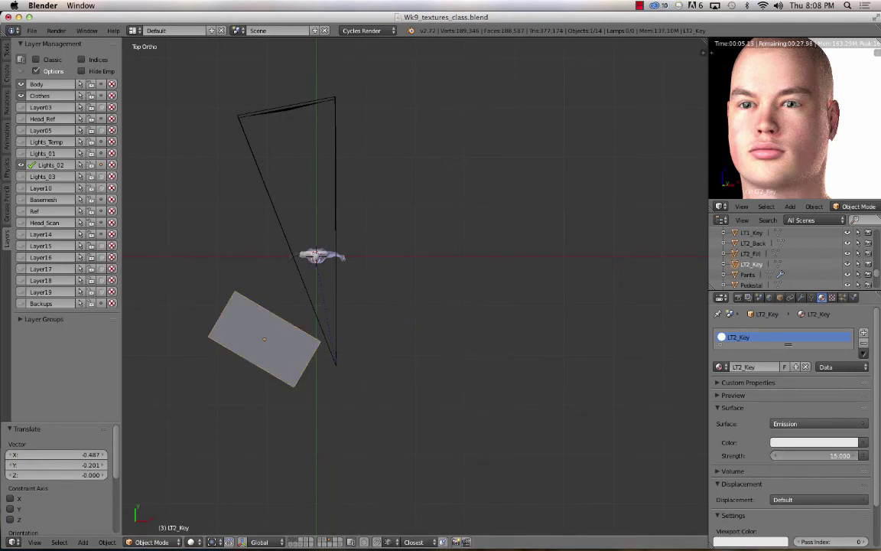
text(10)
key(Return)
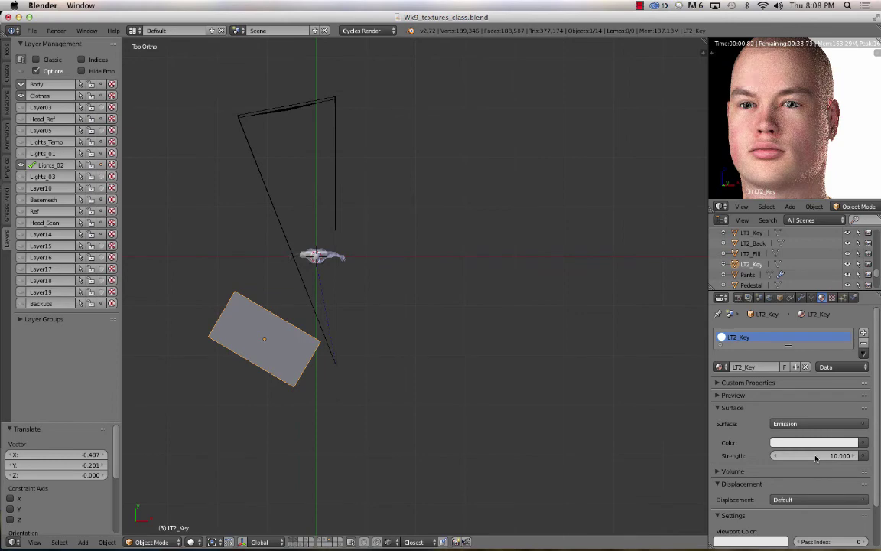
key(g)
click(417, 386)
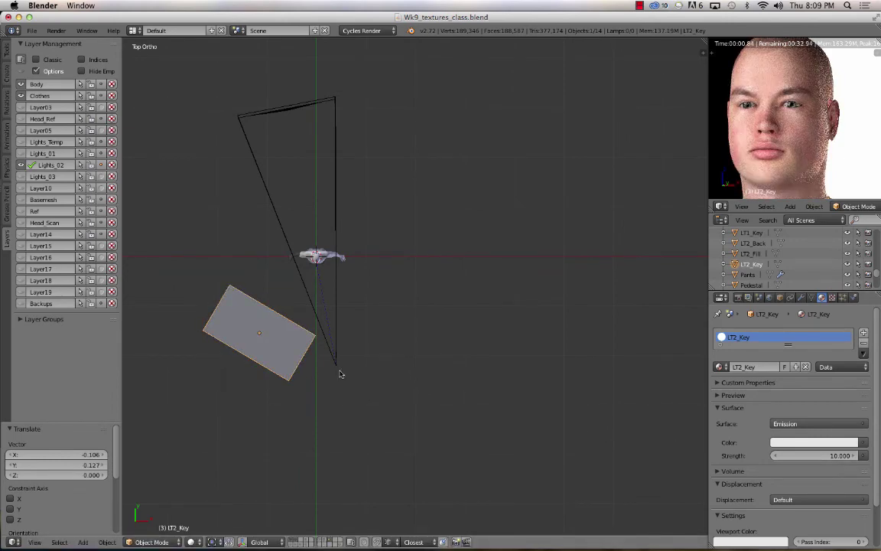
Step: In top view, rotate LT2_Key about 30° and reposition it up-left of the character
middle_drag(320, 385, 878, 81)
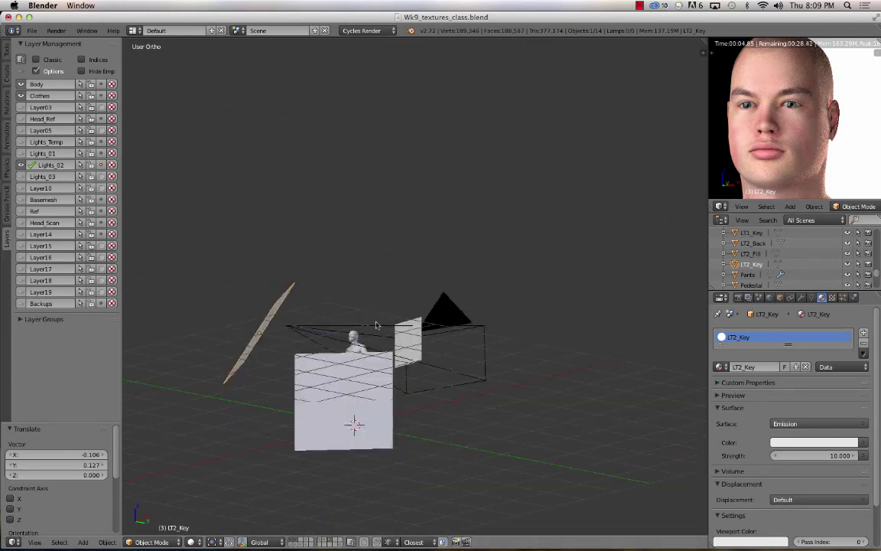
middle_drag(376, 326, 466, 427)
key(KP_7)
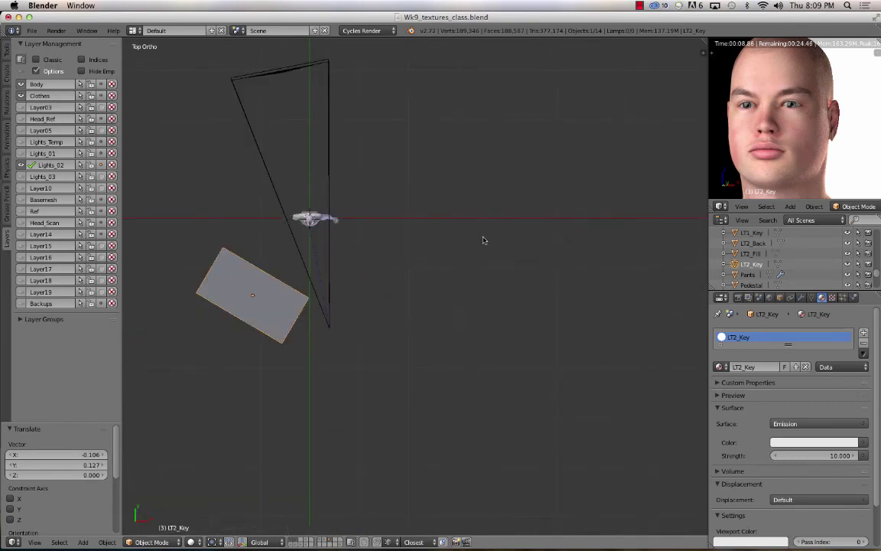
key(r)
click(506, 406)
key(g)
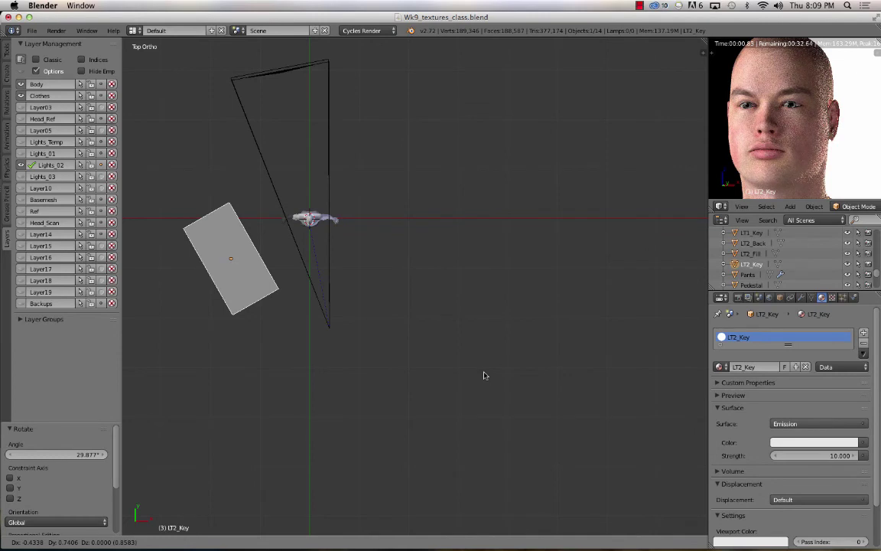
click(484, 375)
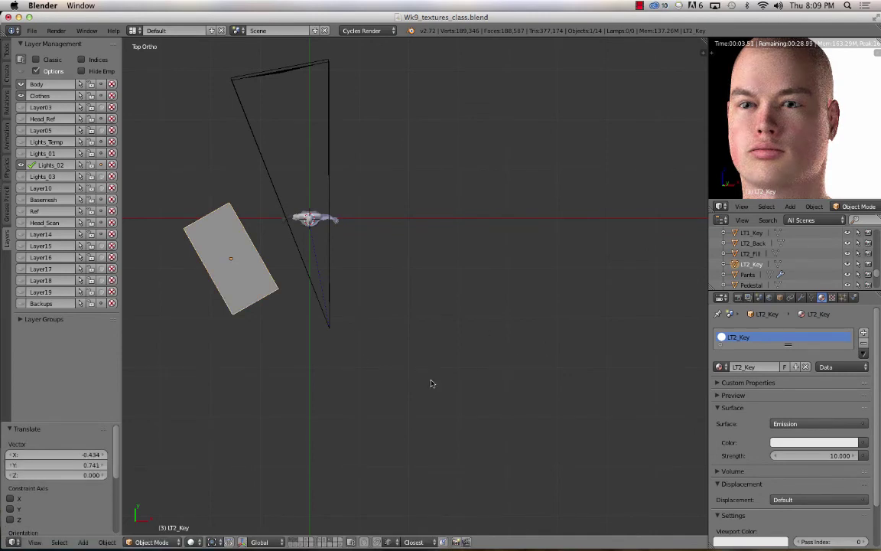
middle_drag(431, 384, 394, 270)
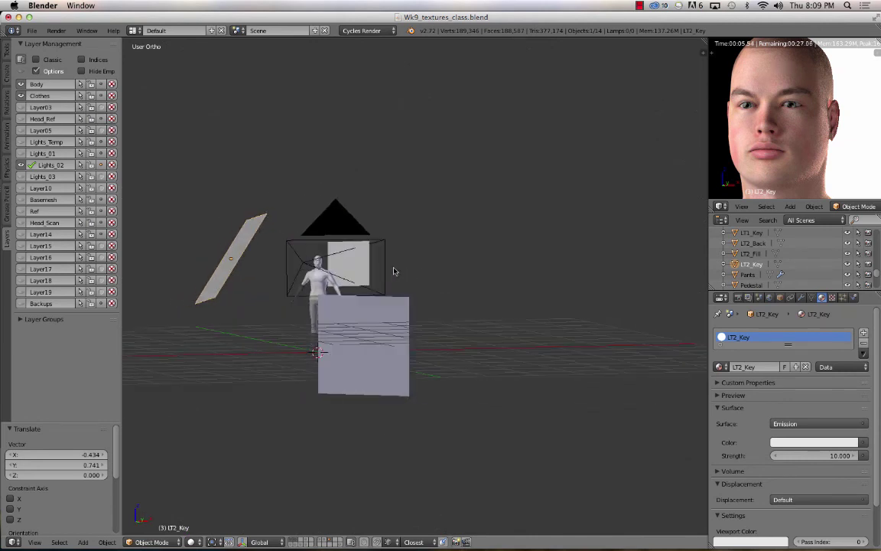
Step: Switch to the Lights_03 layer in right orthographic view and bring up the Add menu
click(21, 175)
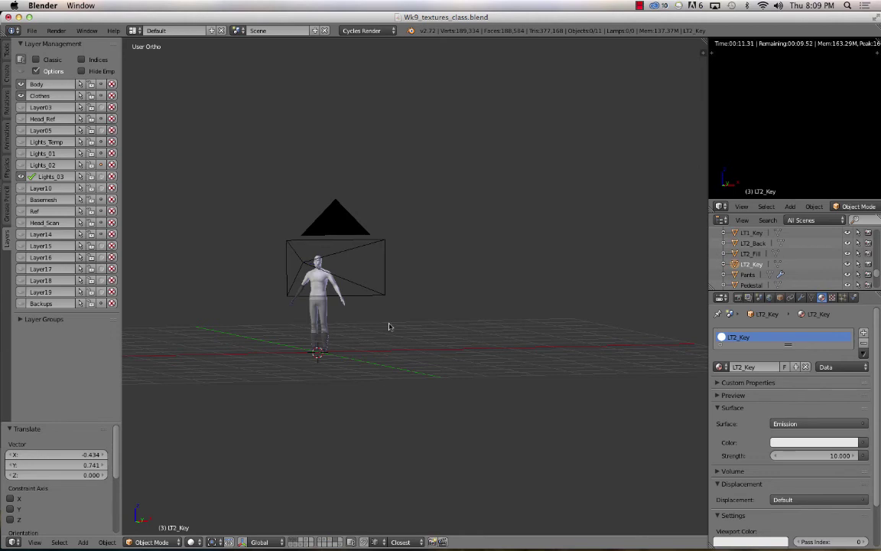
key(KP_3)
key(shift+a)
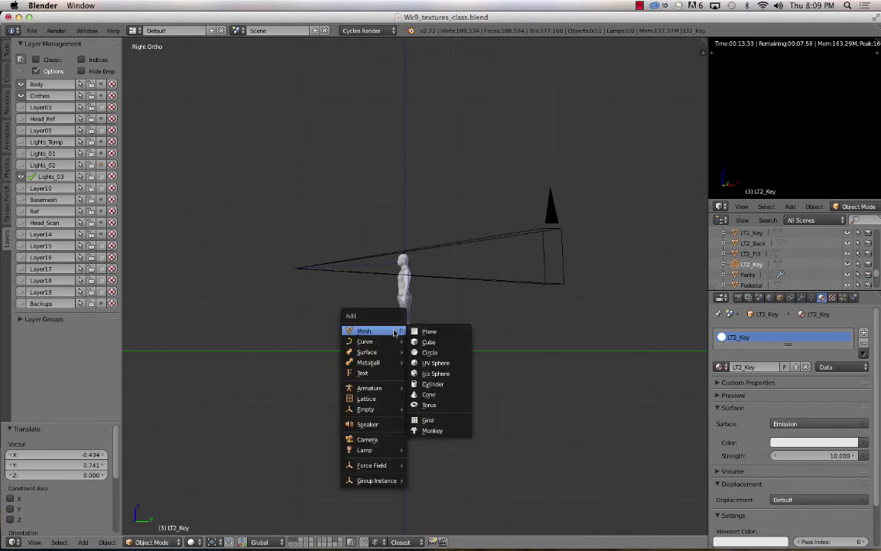
Step: Add a plane at the 3D cursor and rename it LT3_Key in the Outliner
click(438, 333)
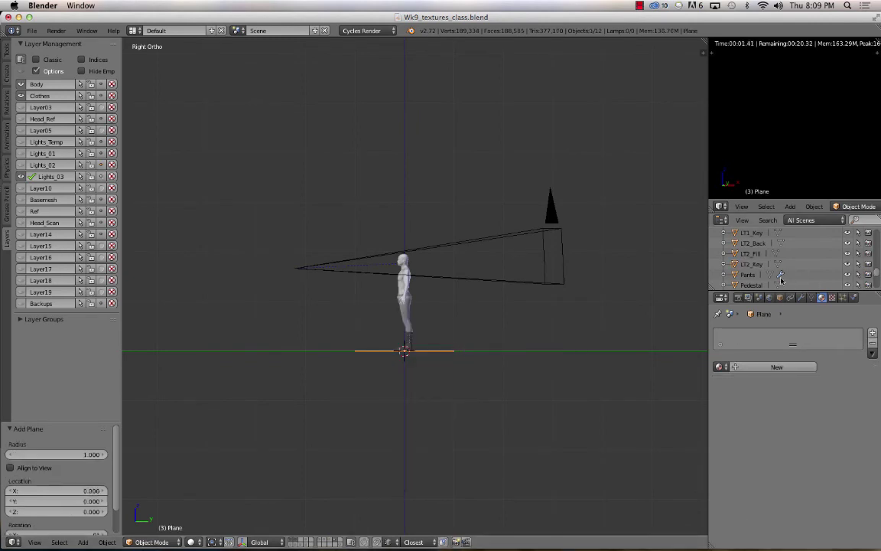
scroll(780, 280, down, 2)
double_click(749, 254)
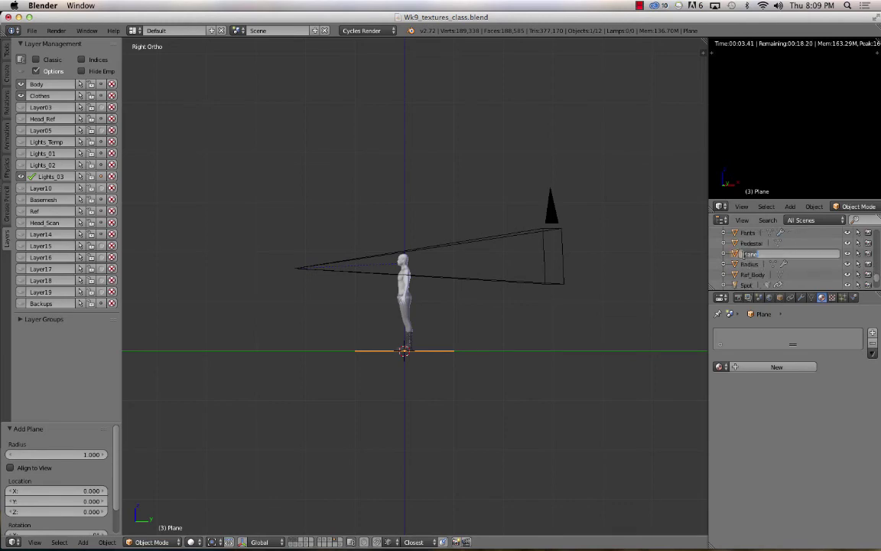
key(BackSpace)
key(Return)
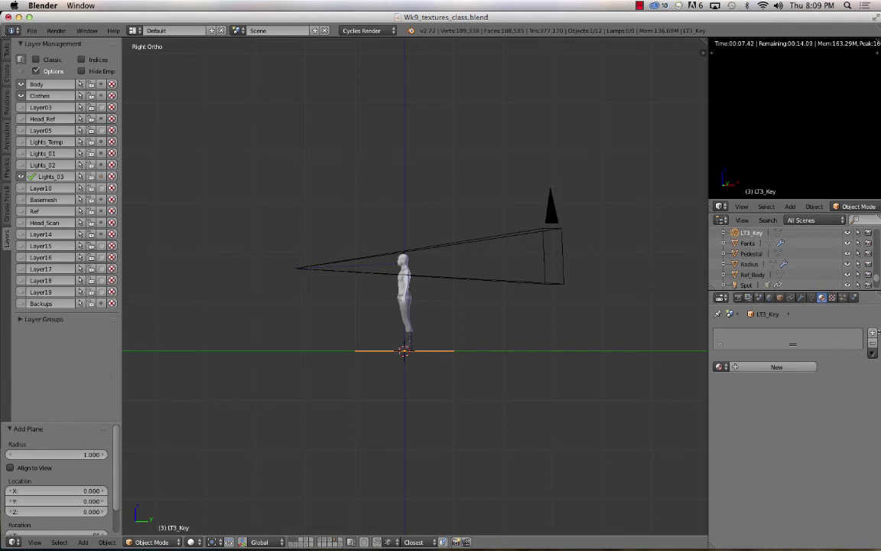
Step: Create a new material named LT3_Key and set its surface to Emission
click(776, 367)
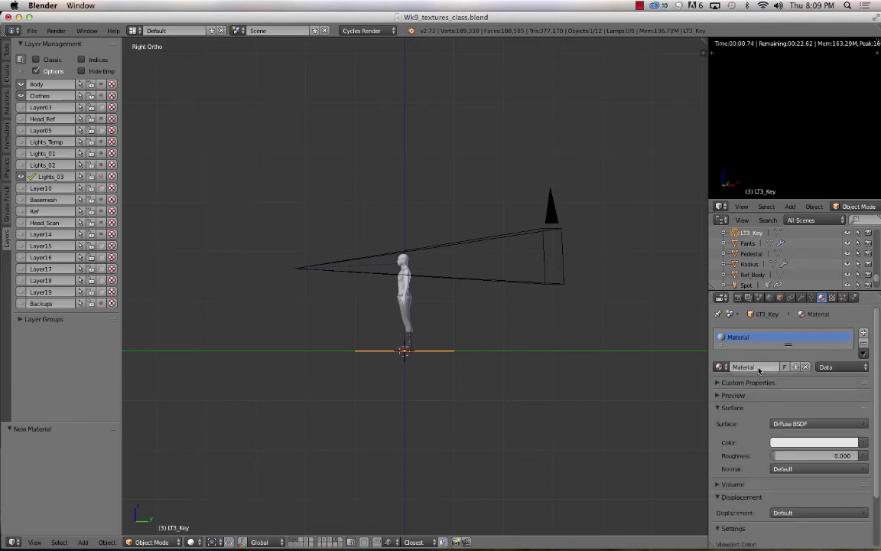
text(LT3_Key)
key(Return)
click(803, 423)
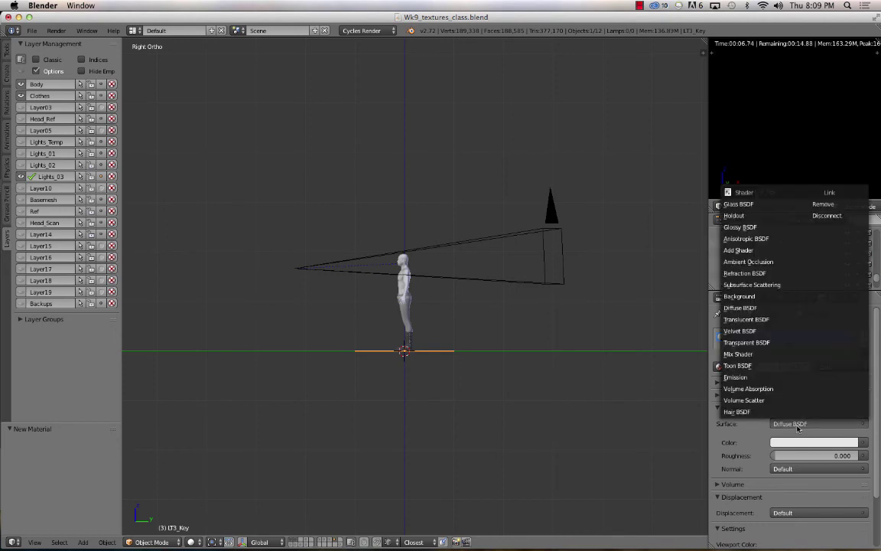
click(784, 377)
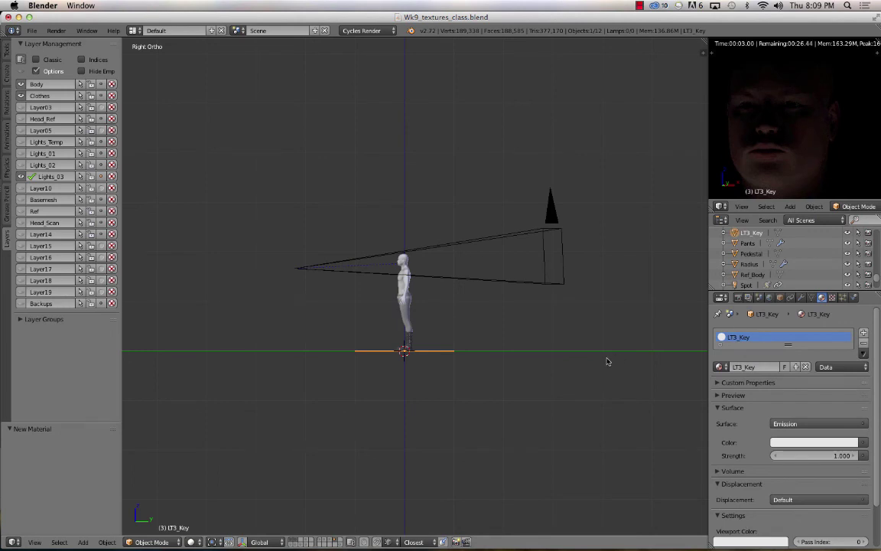
Step: In front view, turn the LT3_Key mesh 90° around Y and scale it to 0.5
key(KP_1)
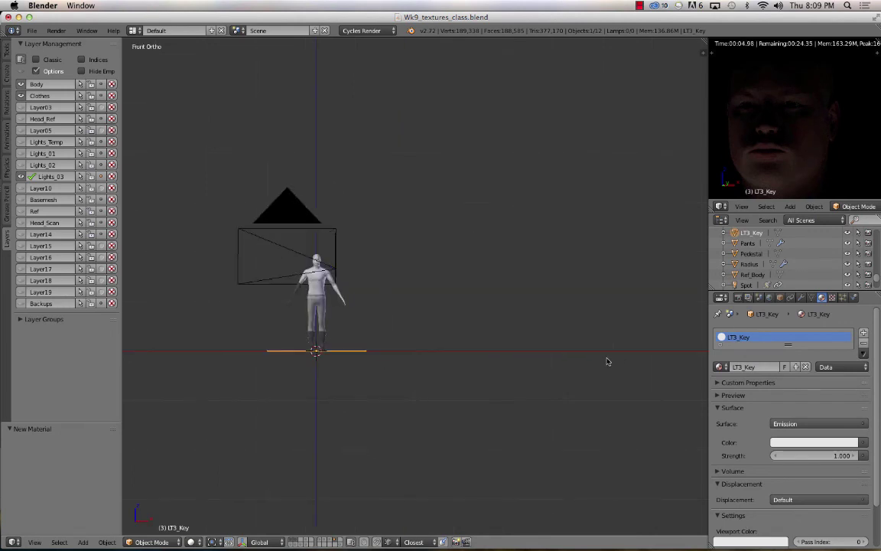
key(Tab)
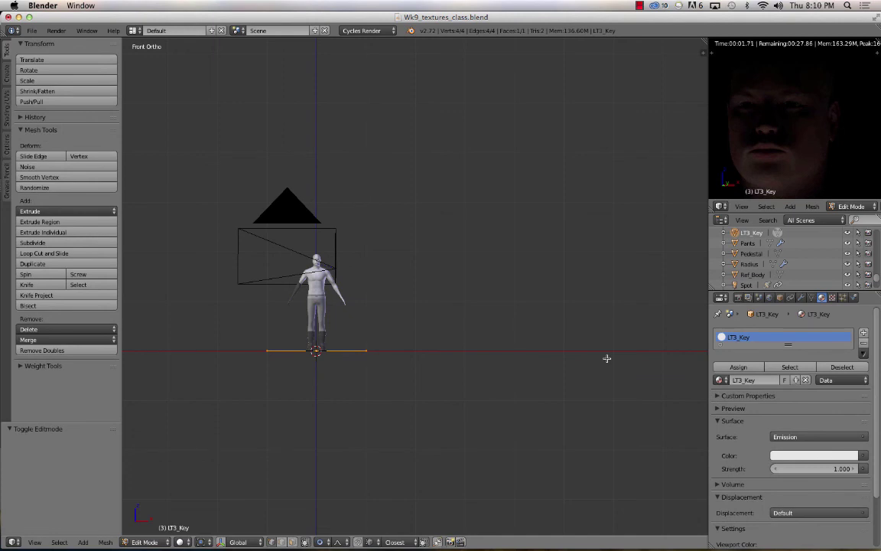
text(r)
text(y90)
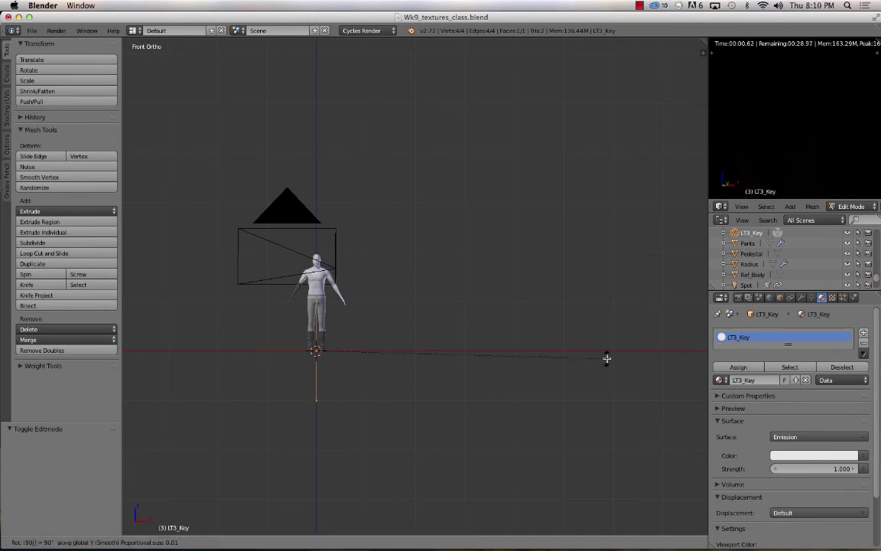
key(Return)
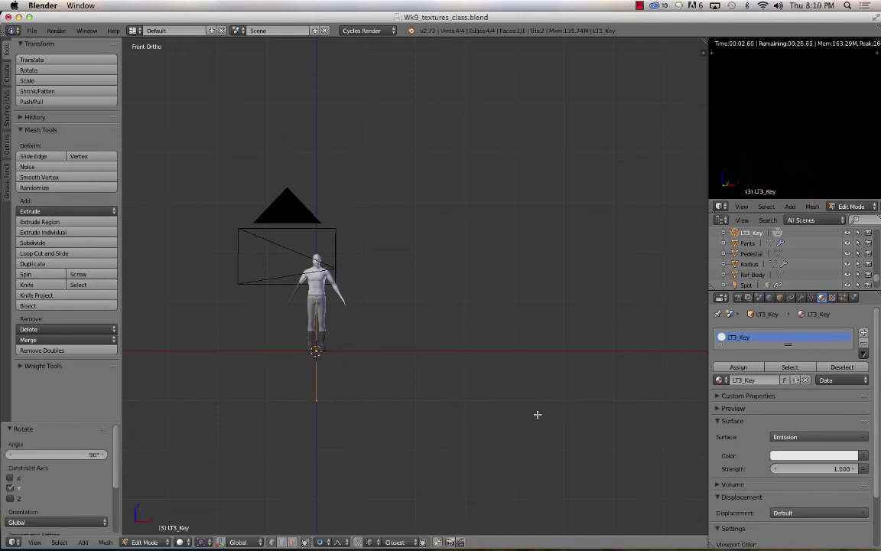
text(s.5)
key(Return)
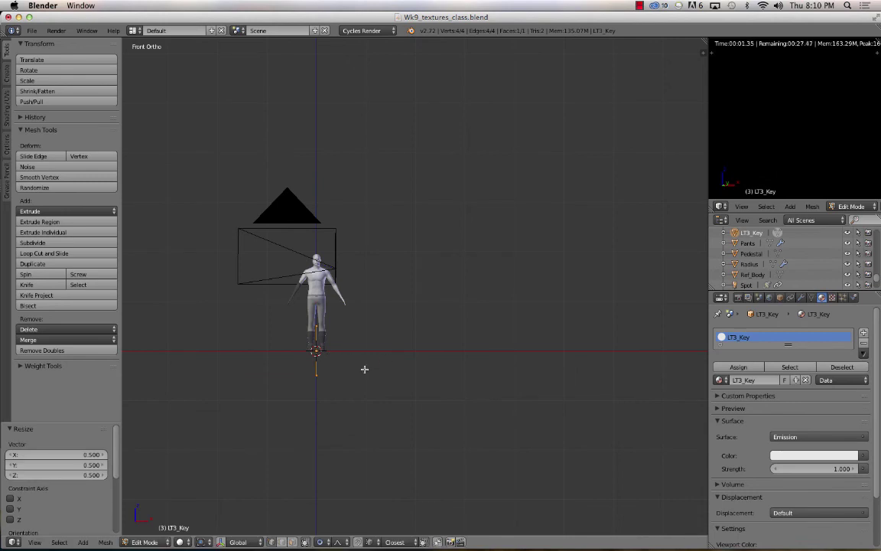
key(Tab)
Step: Place LT3_Key beside the upper body, rotate it about 17° in top view, and move it closer
key(g)
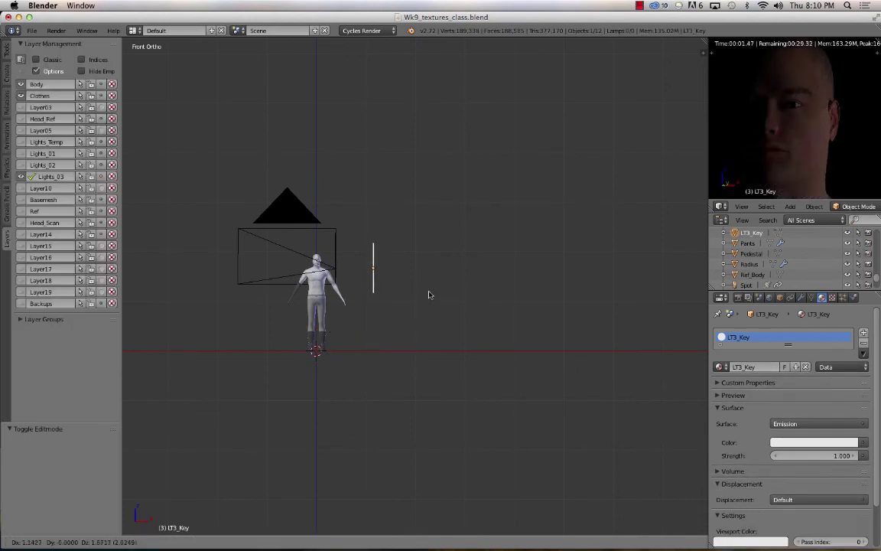
click(429, 291)
key(KP_7)
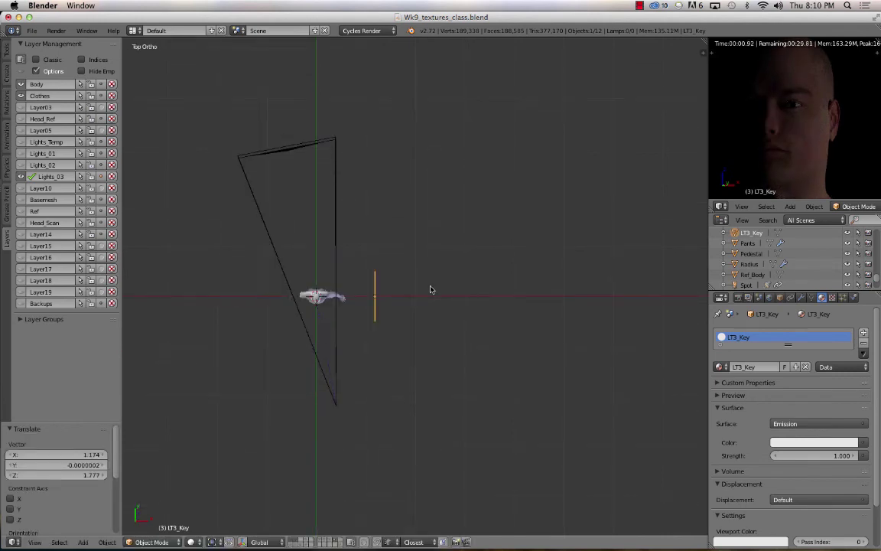
key(r)
click(456, 323)
key(g)
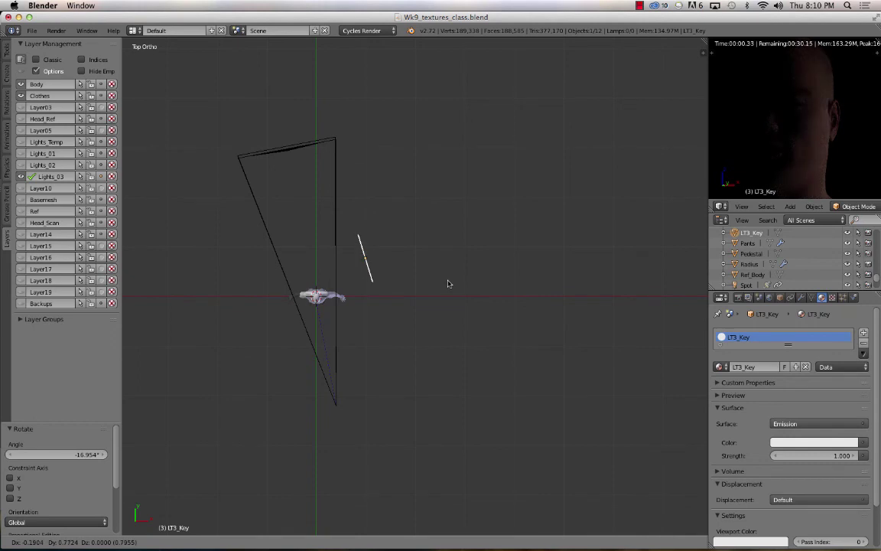
click(454, 293)
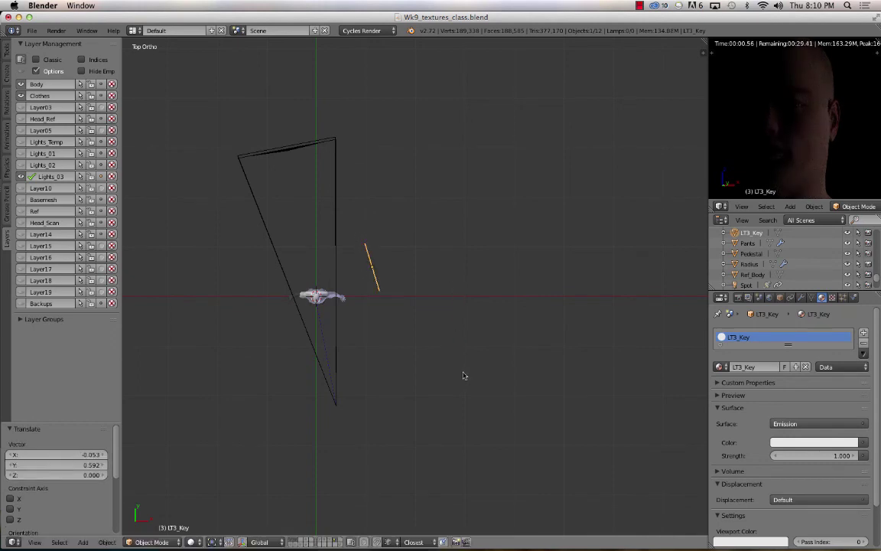
Step: Fine-tune the LT3_Key plane's rotation and position beside the character
key(r)
click(482, 321)
key(g)
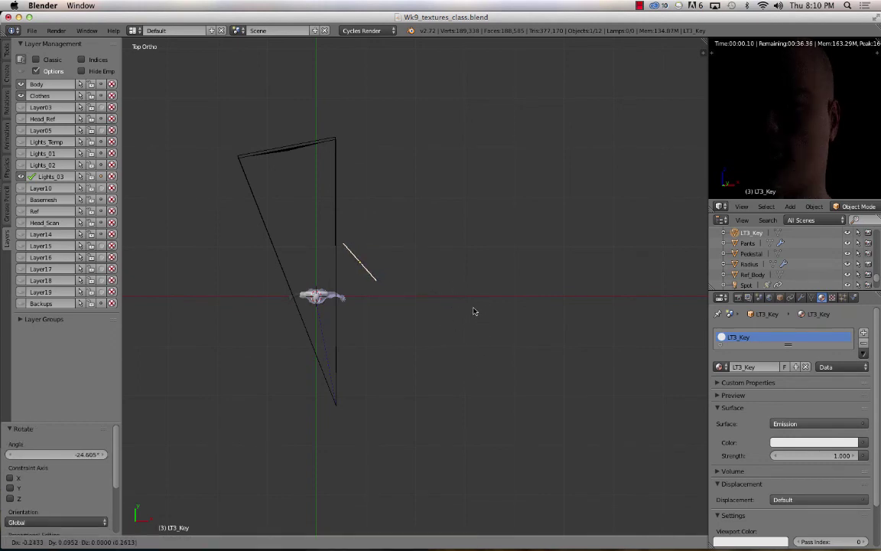
click(474, 311)
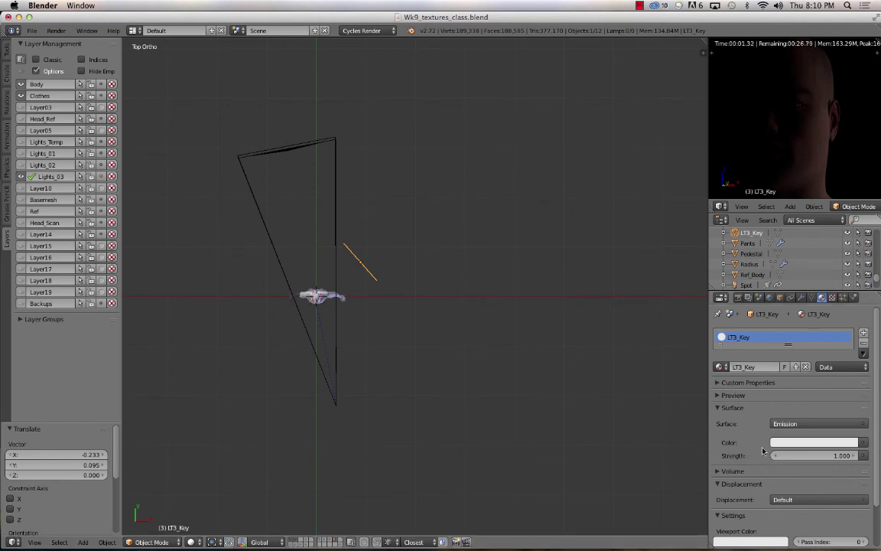
Step: Set LT3_Key's emission strength to 20 and re-angle and reposition the plane toward the character
click(809, 453)
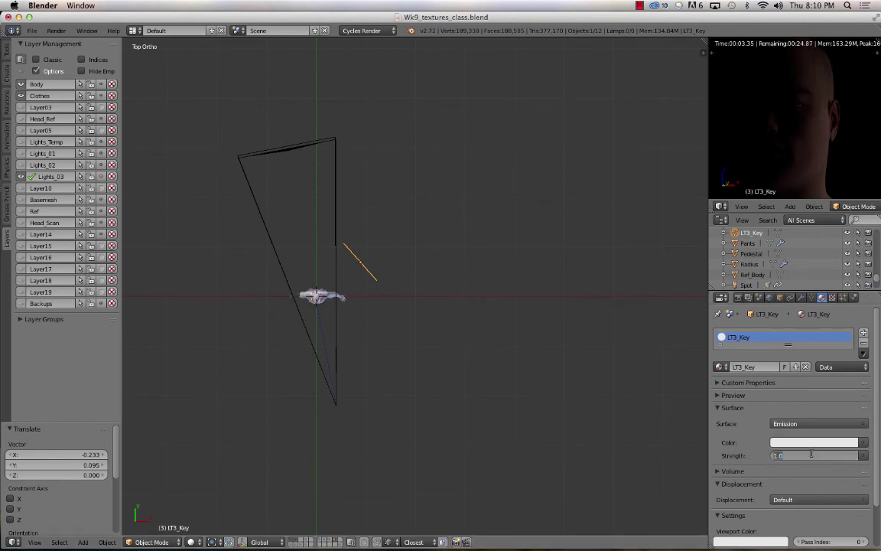
key(Return)
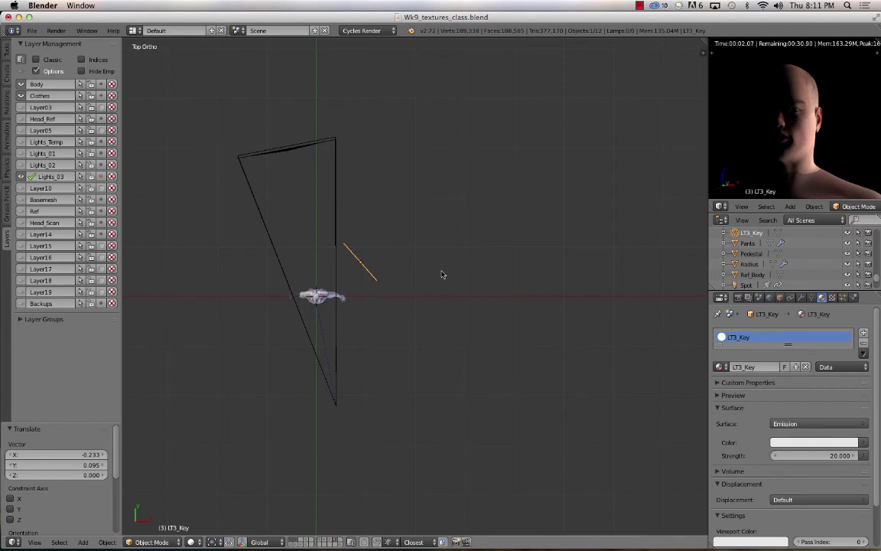
key(r)
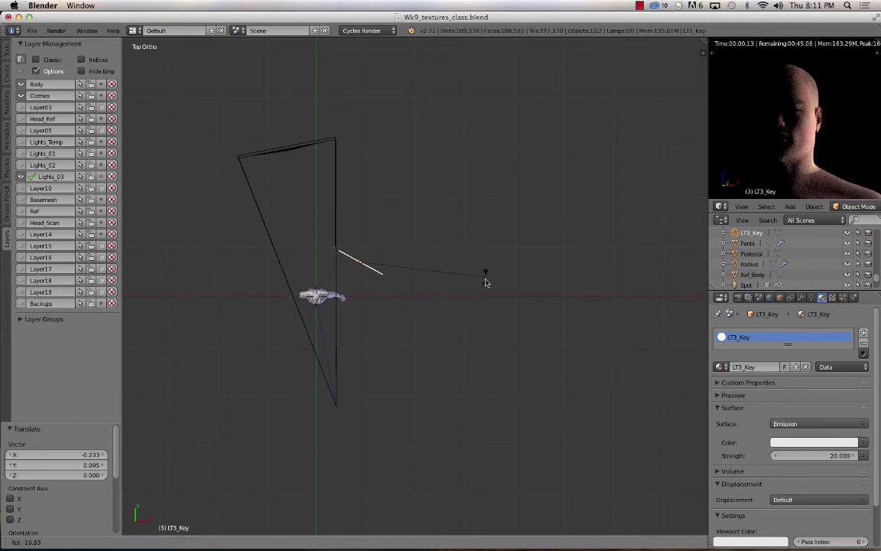
click(486, 279)
key(g)
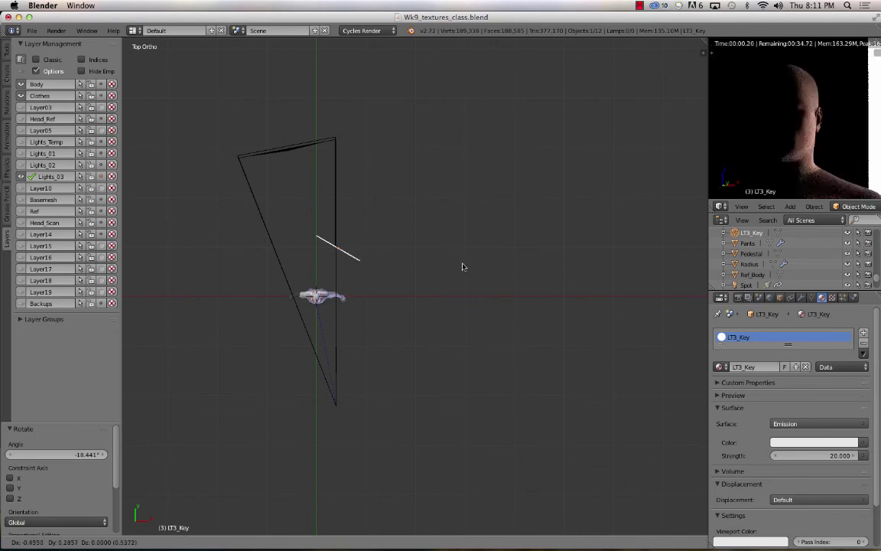
click(469, 268)
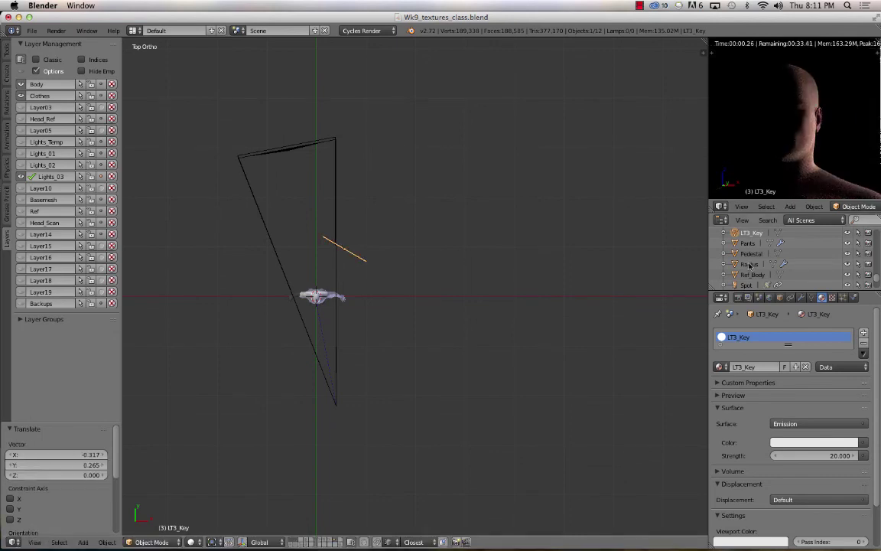
Step: Turn off LT3_Key's camera ray visibility and raise its emission strength to 50
click(779, 298)
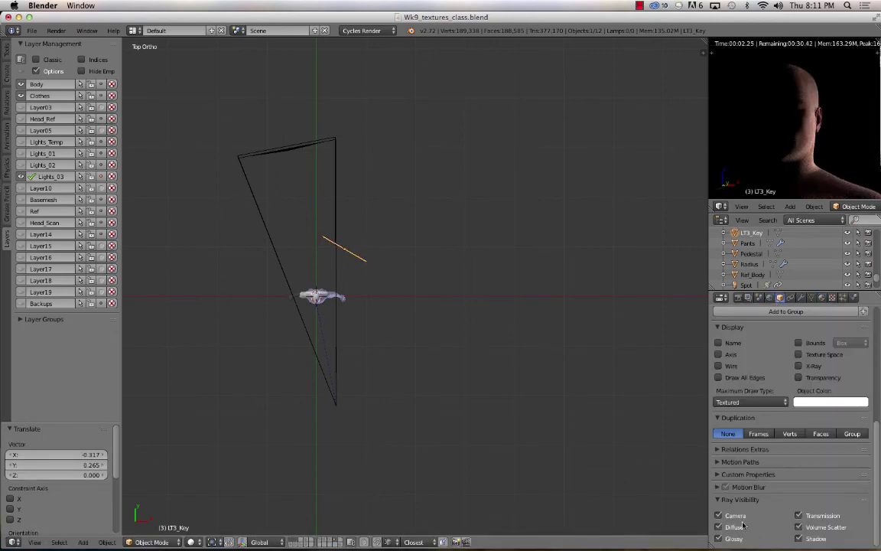
click(718, 516)
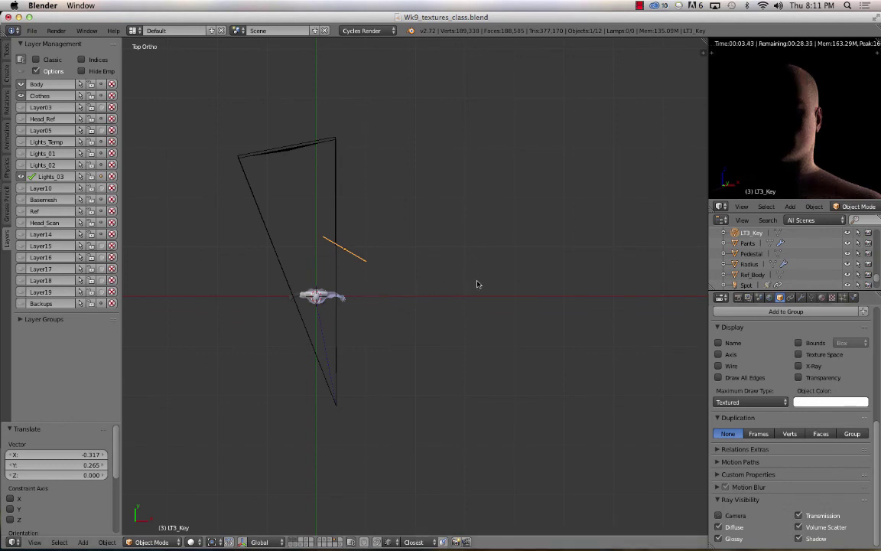
click(822, 297)
click(818, 456)
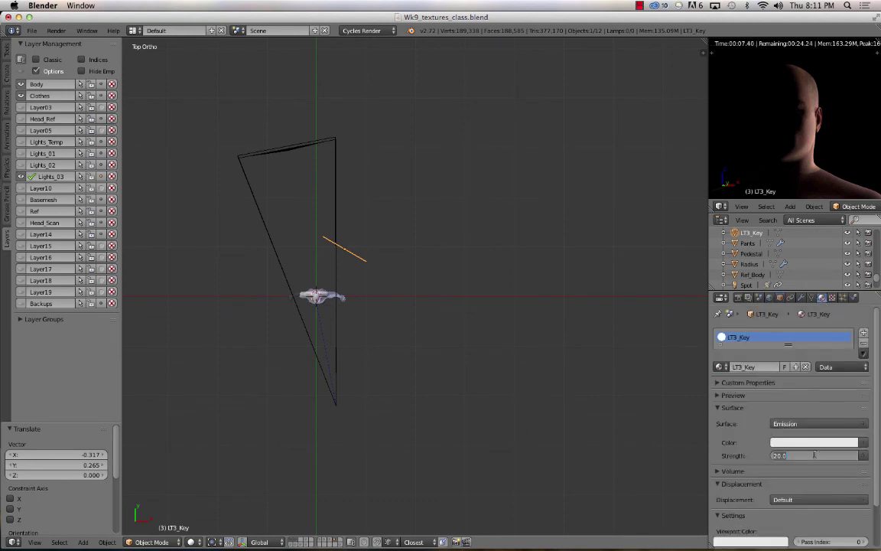
text(50)
key(Return)
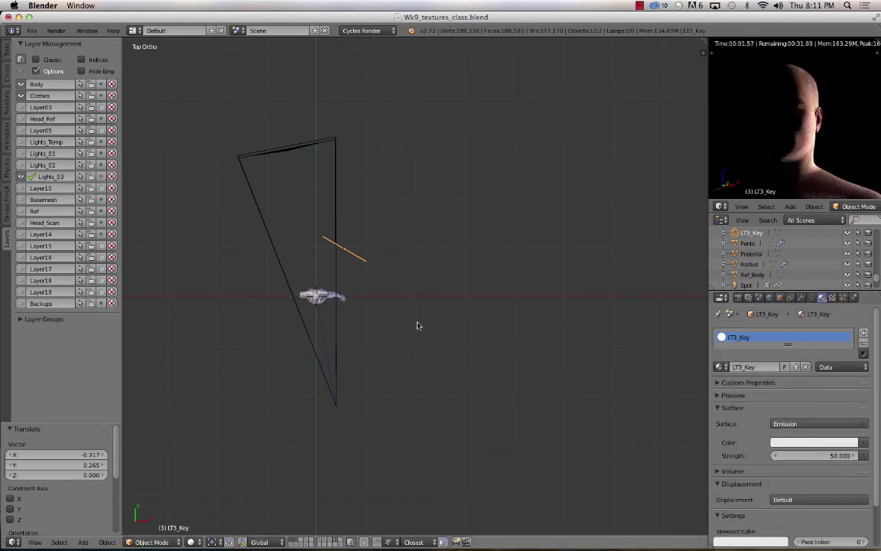
middle_drag(387, 325, 507, 255)
Step: View the character through the scene camera in rendered shading, side-lit by LT3_Key
scroll(319, 207, up, 5)
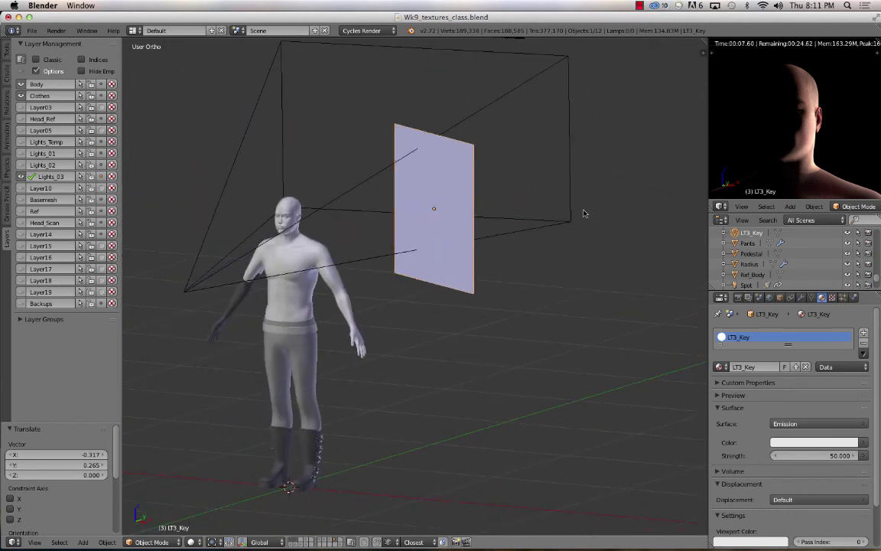
scroll(805, 114, down, 5)
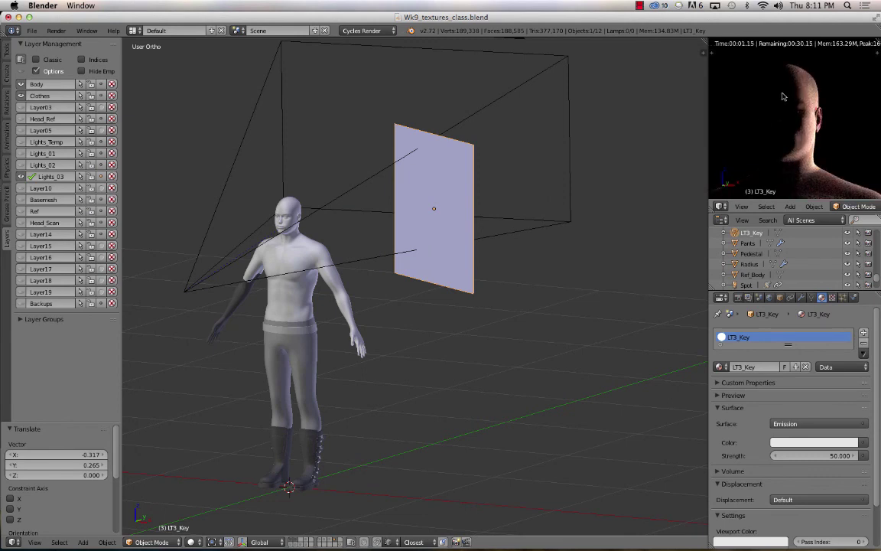
middle_drag(782, 96, 806, 170)
key(KP_0)
scroll(408, 265, down, 2)
scroll(408, 265, up, 4)
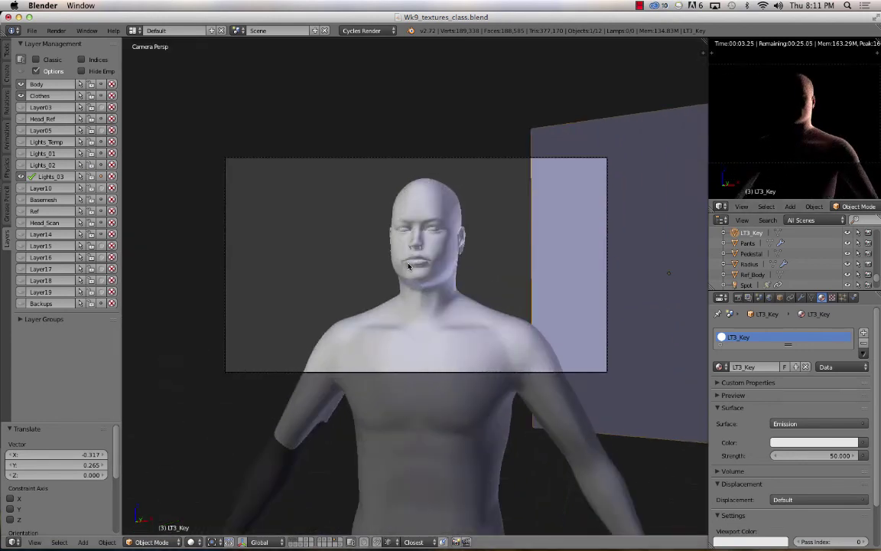
key(shift+z)
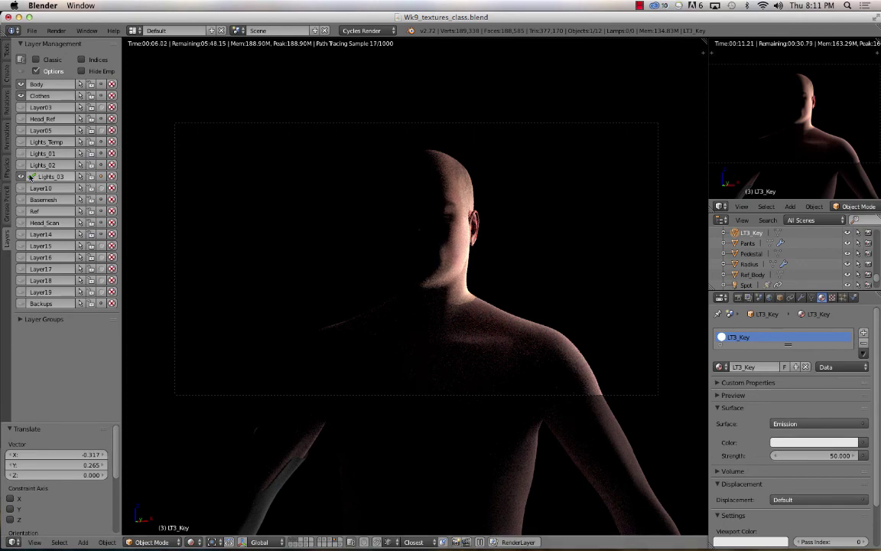
Step: On the Lights_02 layer, disable camera ray visibility for the LT2_Back plane
click(21, 164)
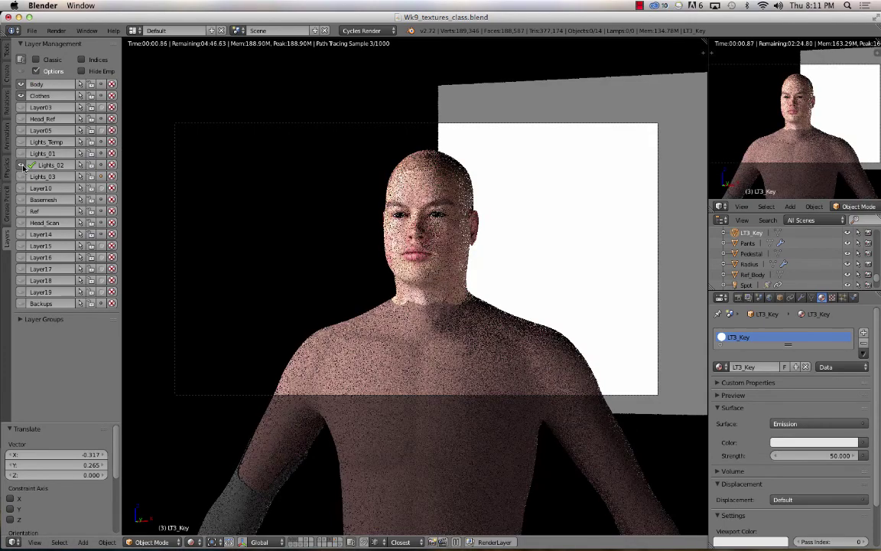
right_click(561, 103)
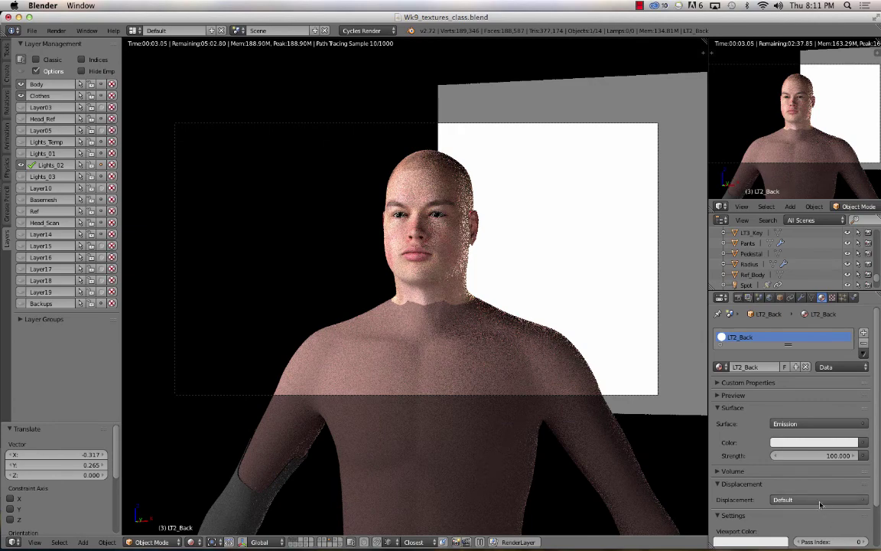
click(779, 297)
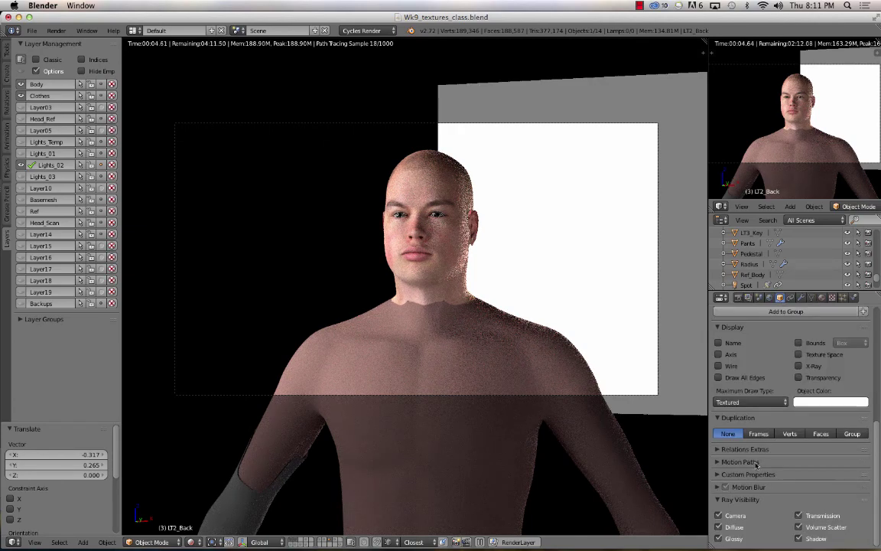
click(717, 515)
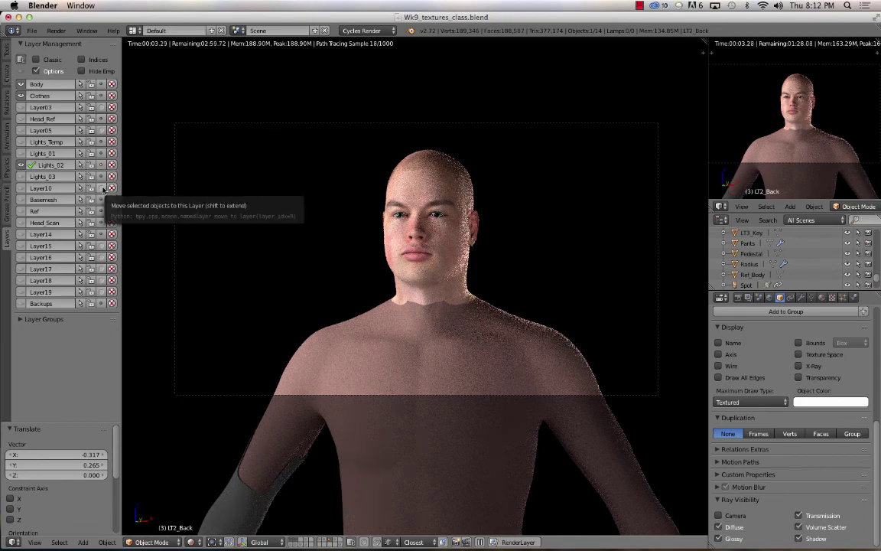
Step: On the Lights_01 layer, set LT1_Key's emission strength to 10, then lower it to 5
click(21, 153)
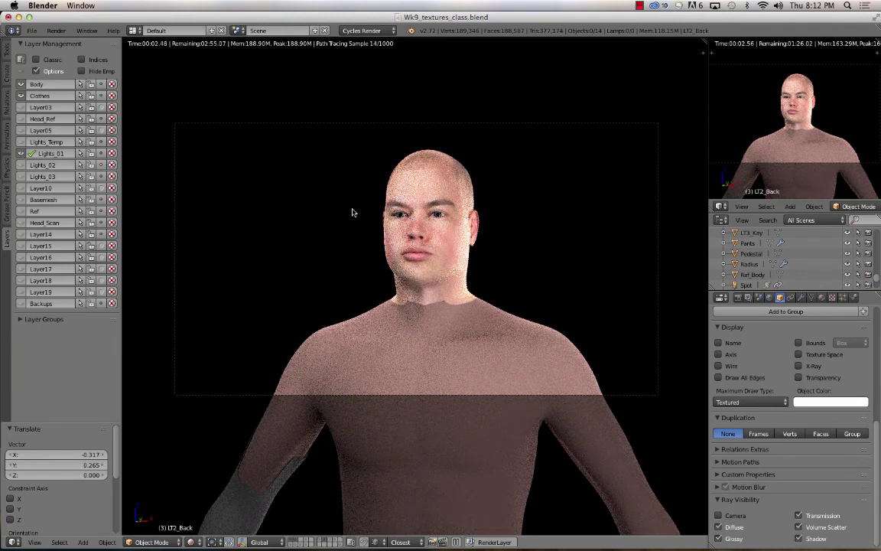
scroll(761, 264, up, 5)
scroll(761, 264, up, 1)
click(750, 275)
click(820, 298)
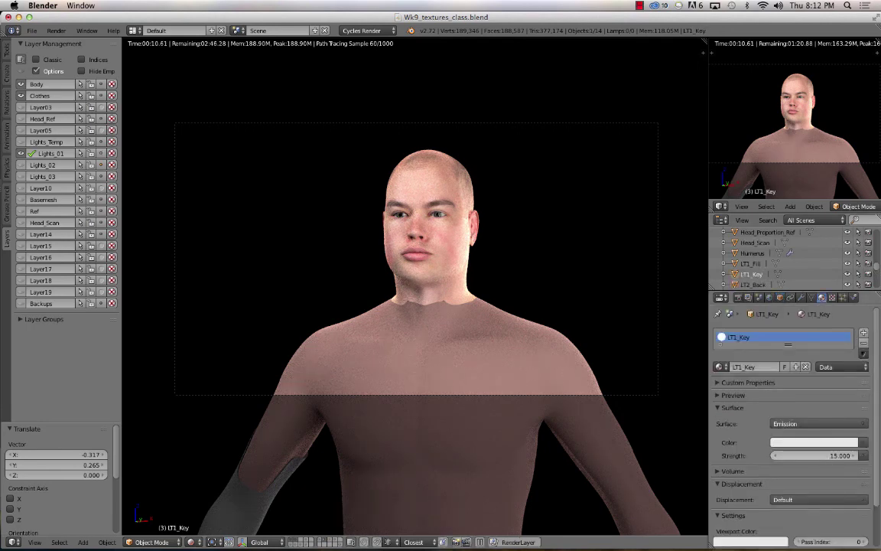
click(819, 455)
text(10)
key(Return)
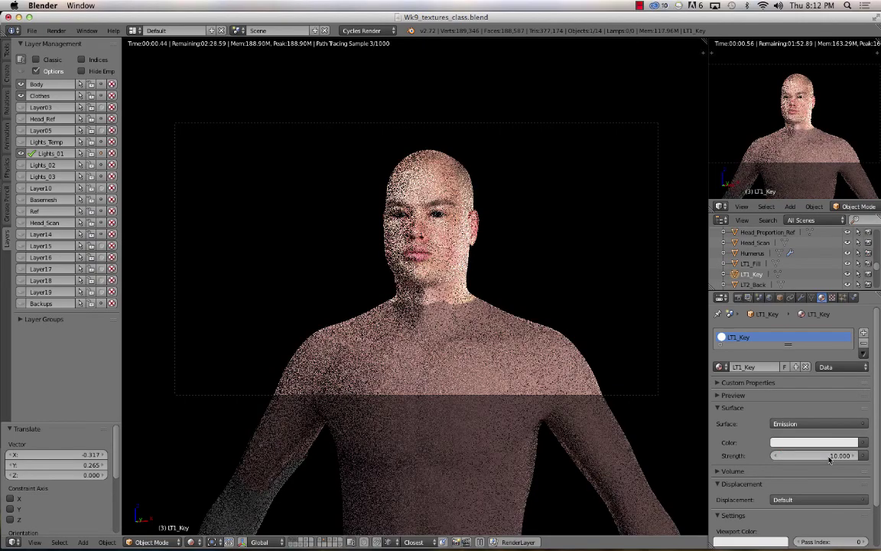
click(810, 455)
text(5)
key(Return)
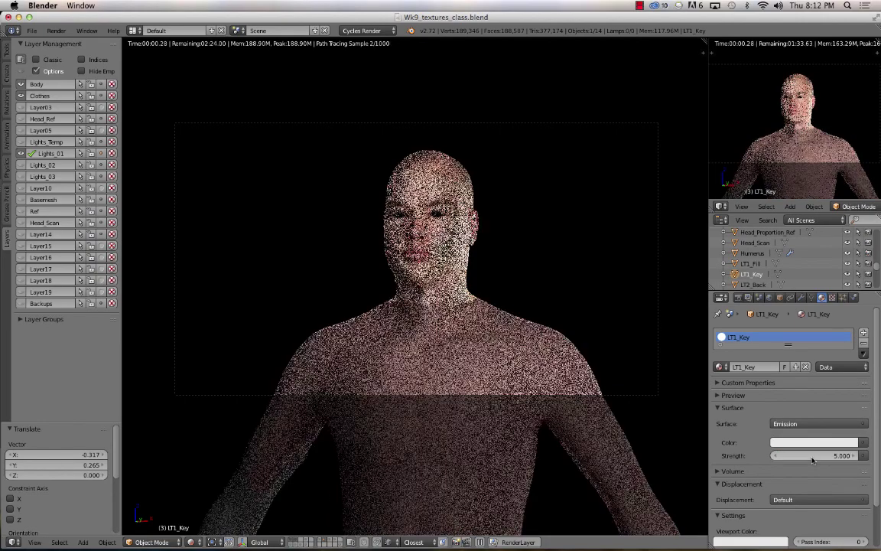